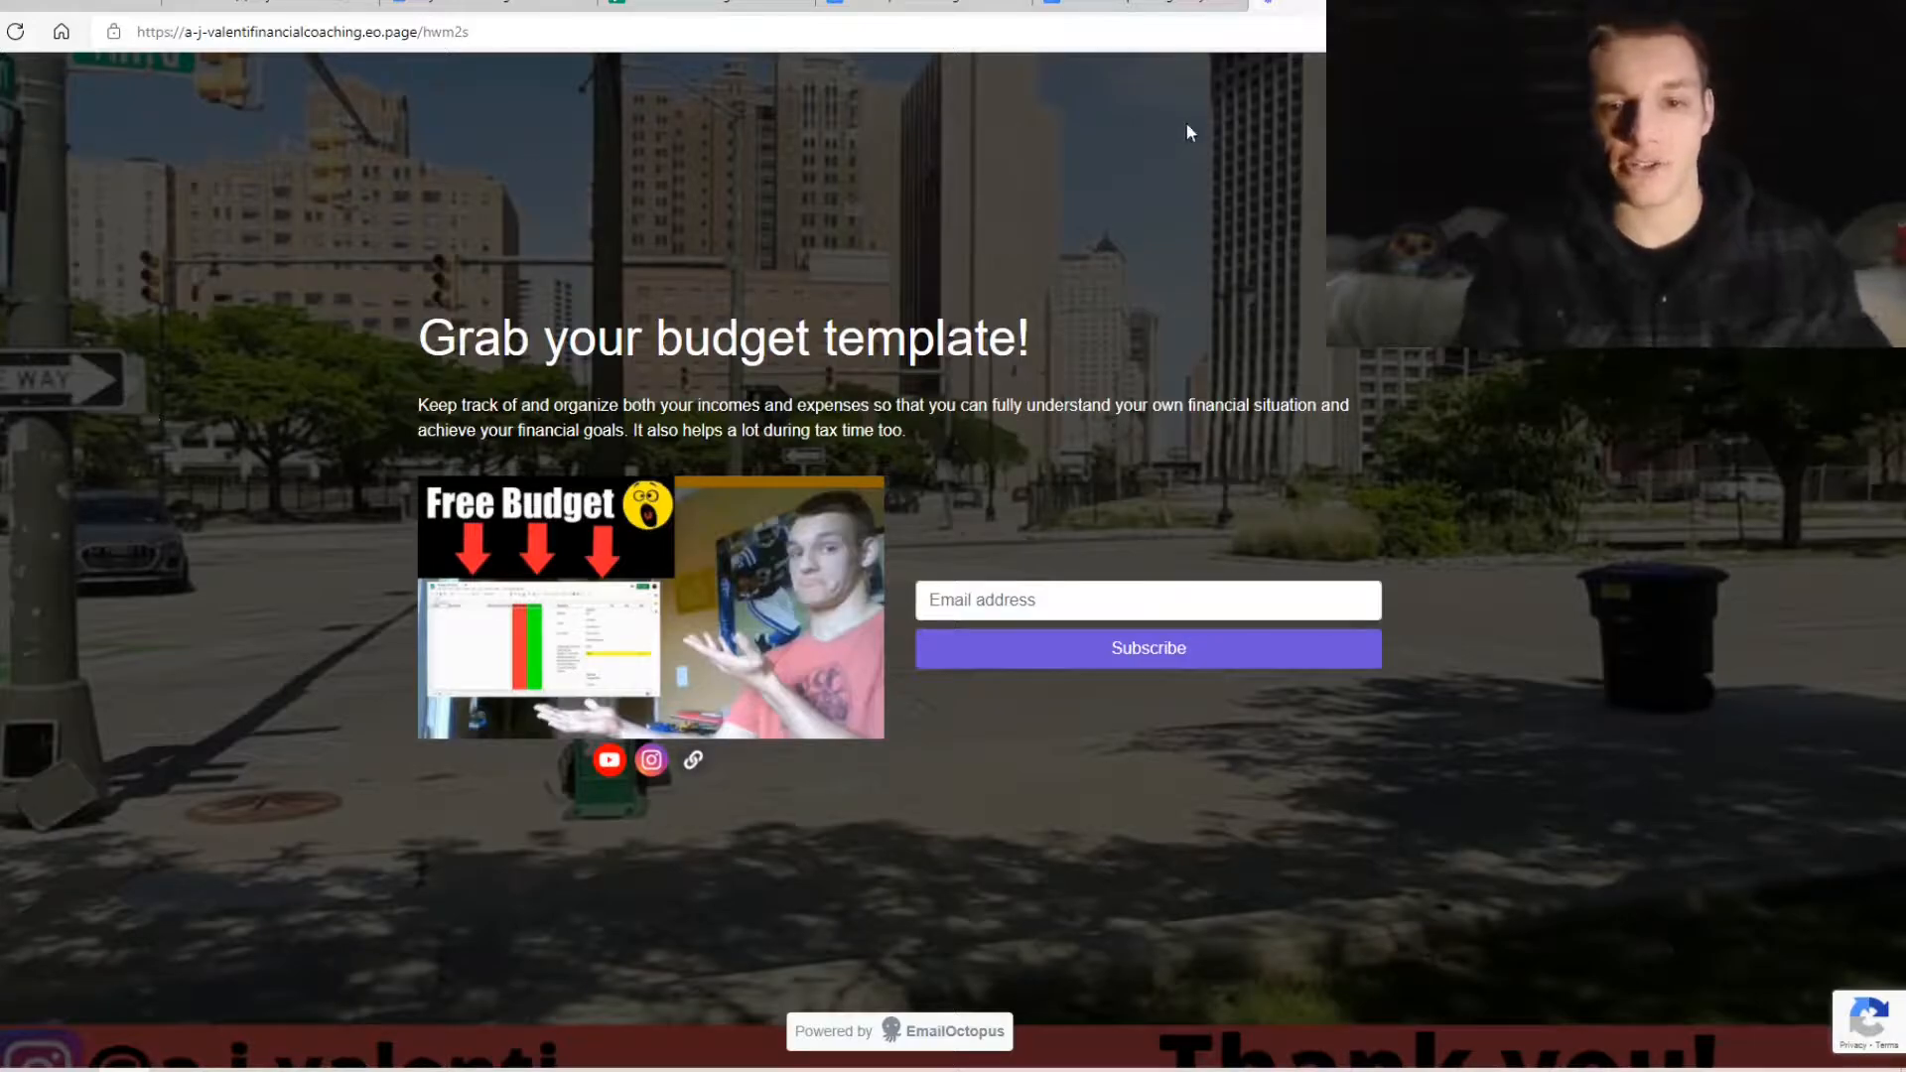
# Subscribe with a saved email address and make a personal copy of the Budget Template
pyautogui.click(1093, 595)
pyautogui.click(1053, 677)
pyautogui.click(1068, 662)
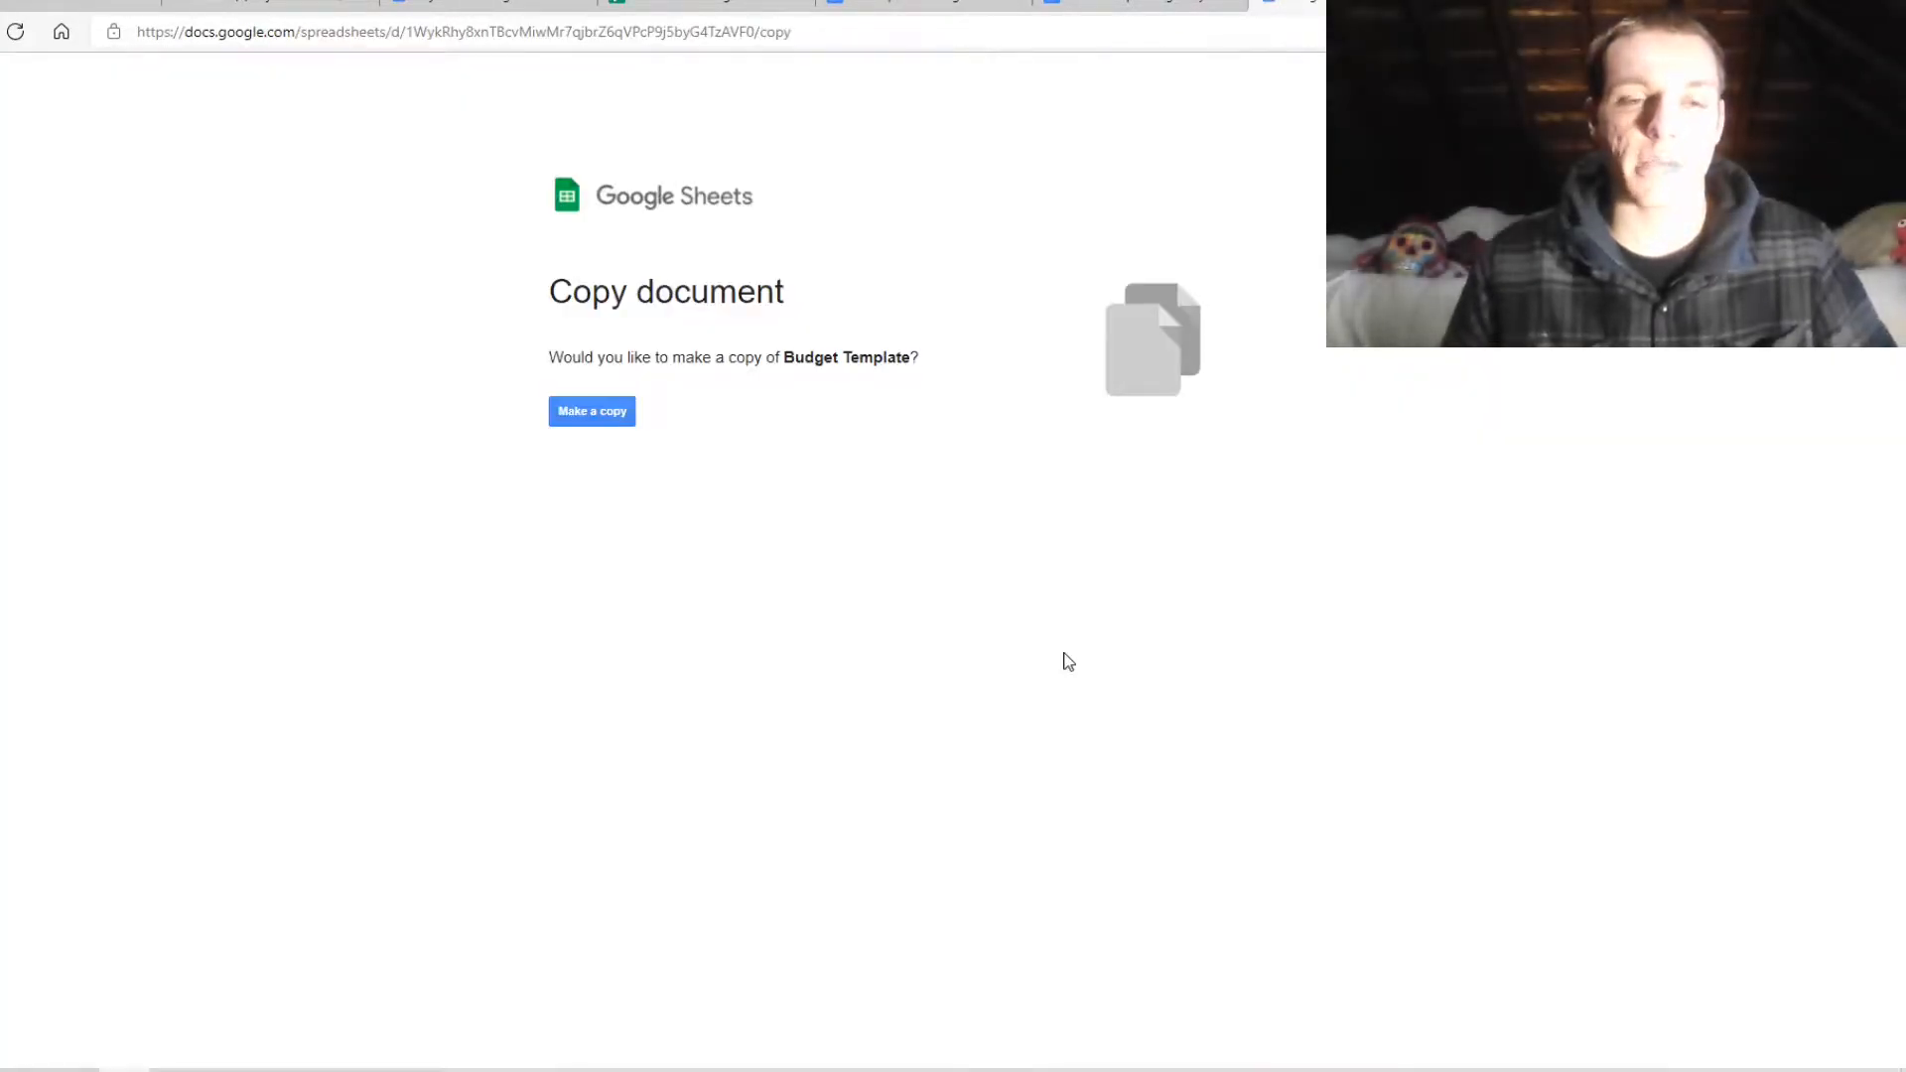
pyautogui.click(602, 417)
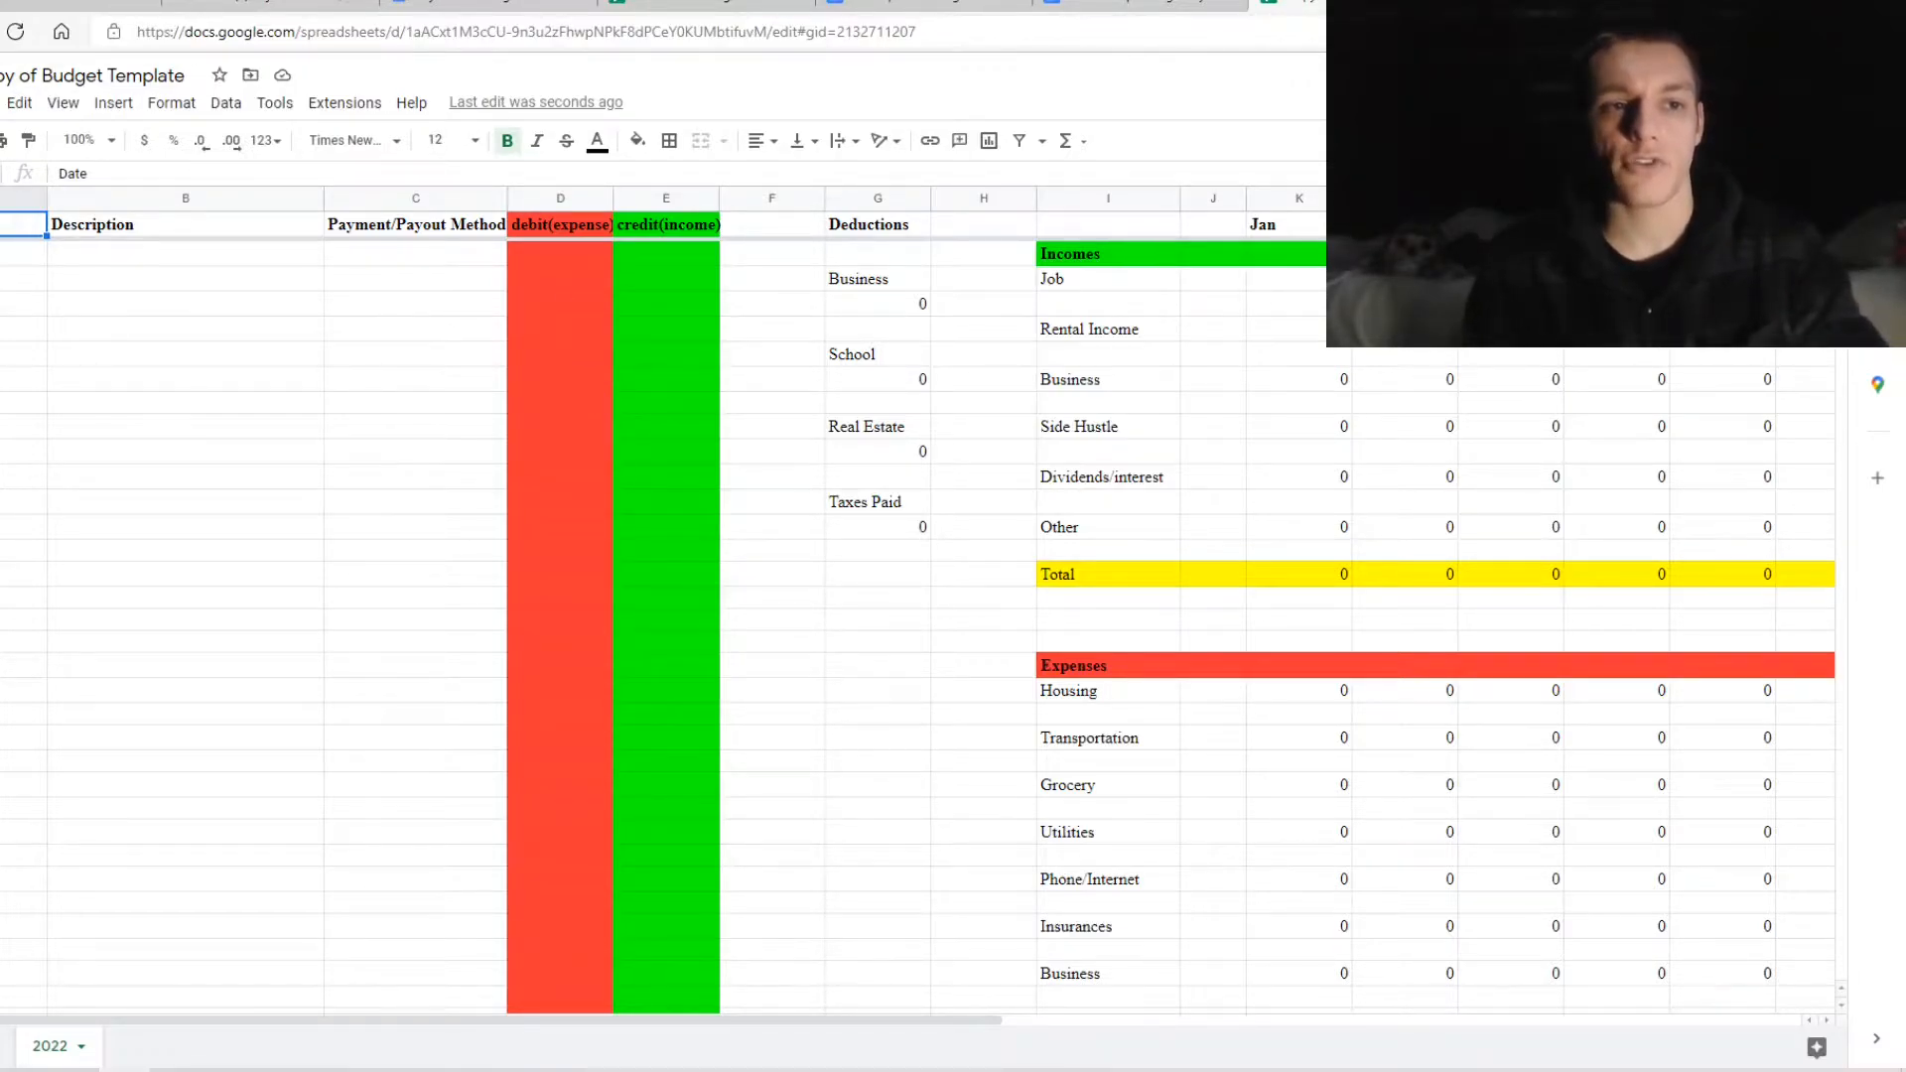
pyautogui.click(1, 102)
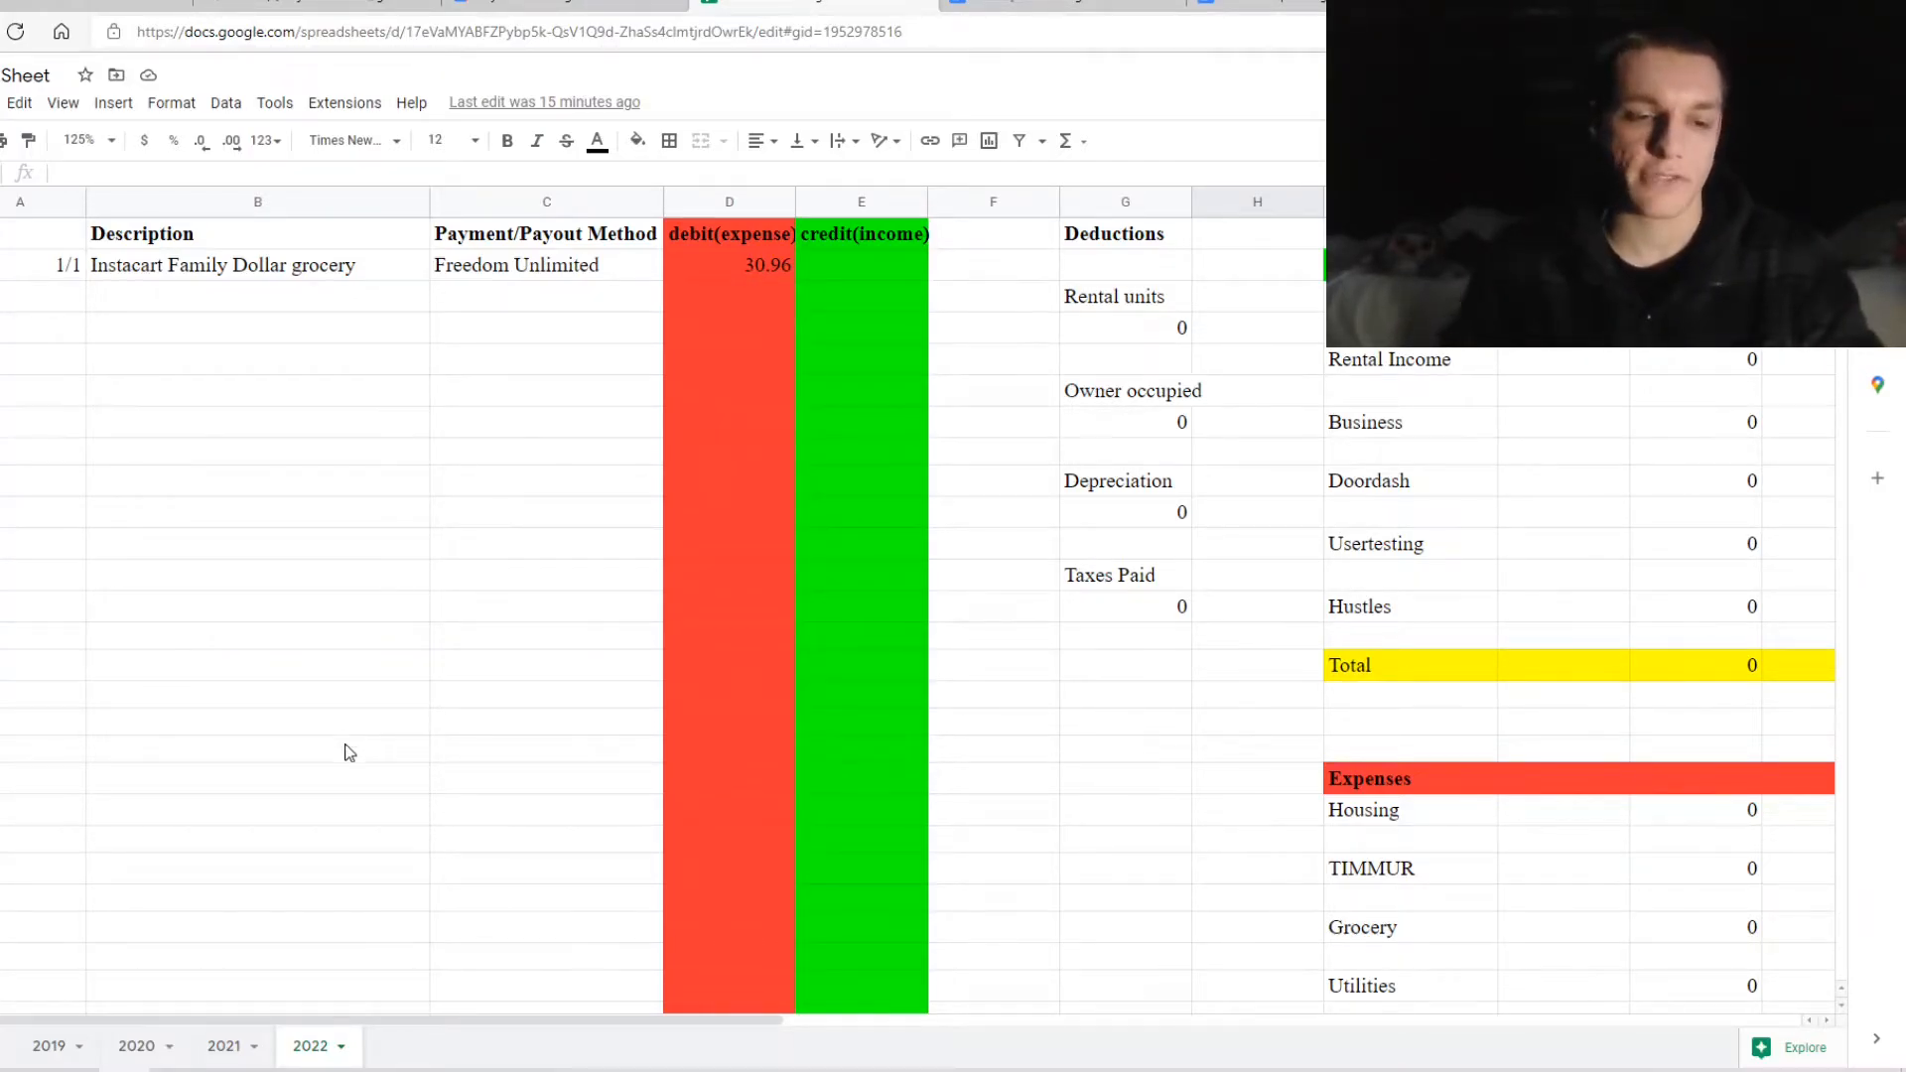
pyautogui.click(238, 1049)
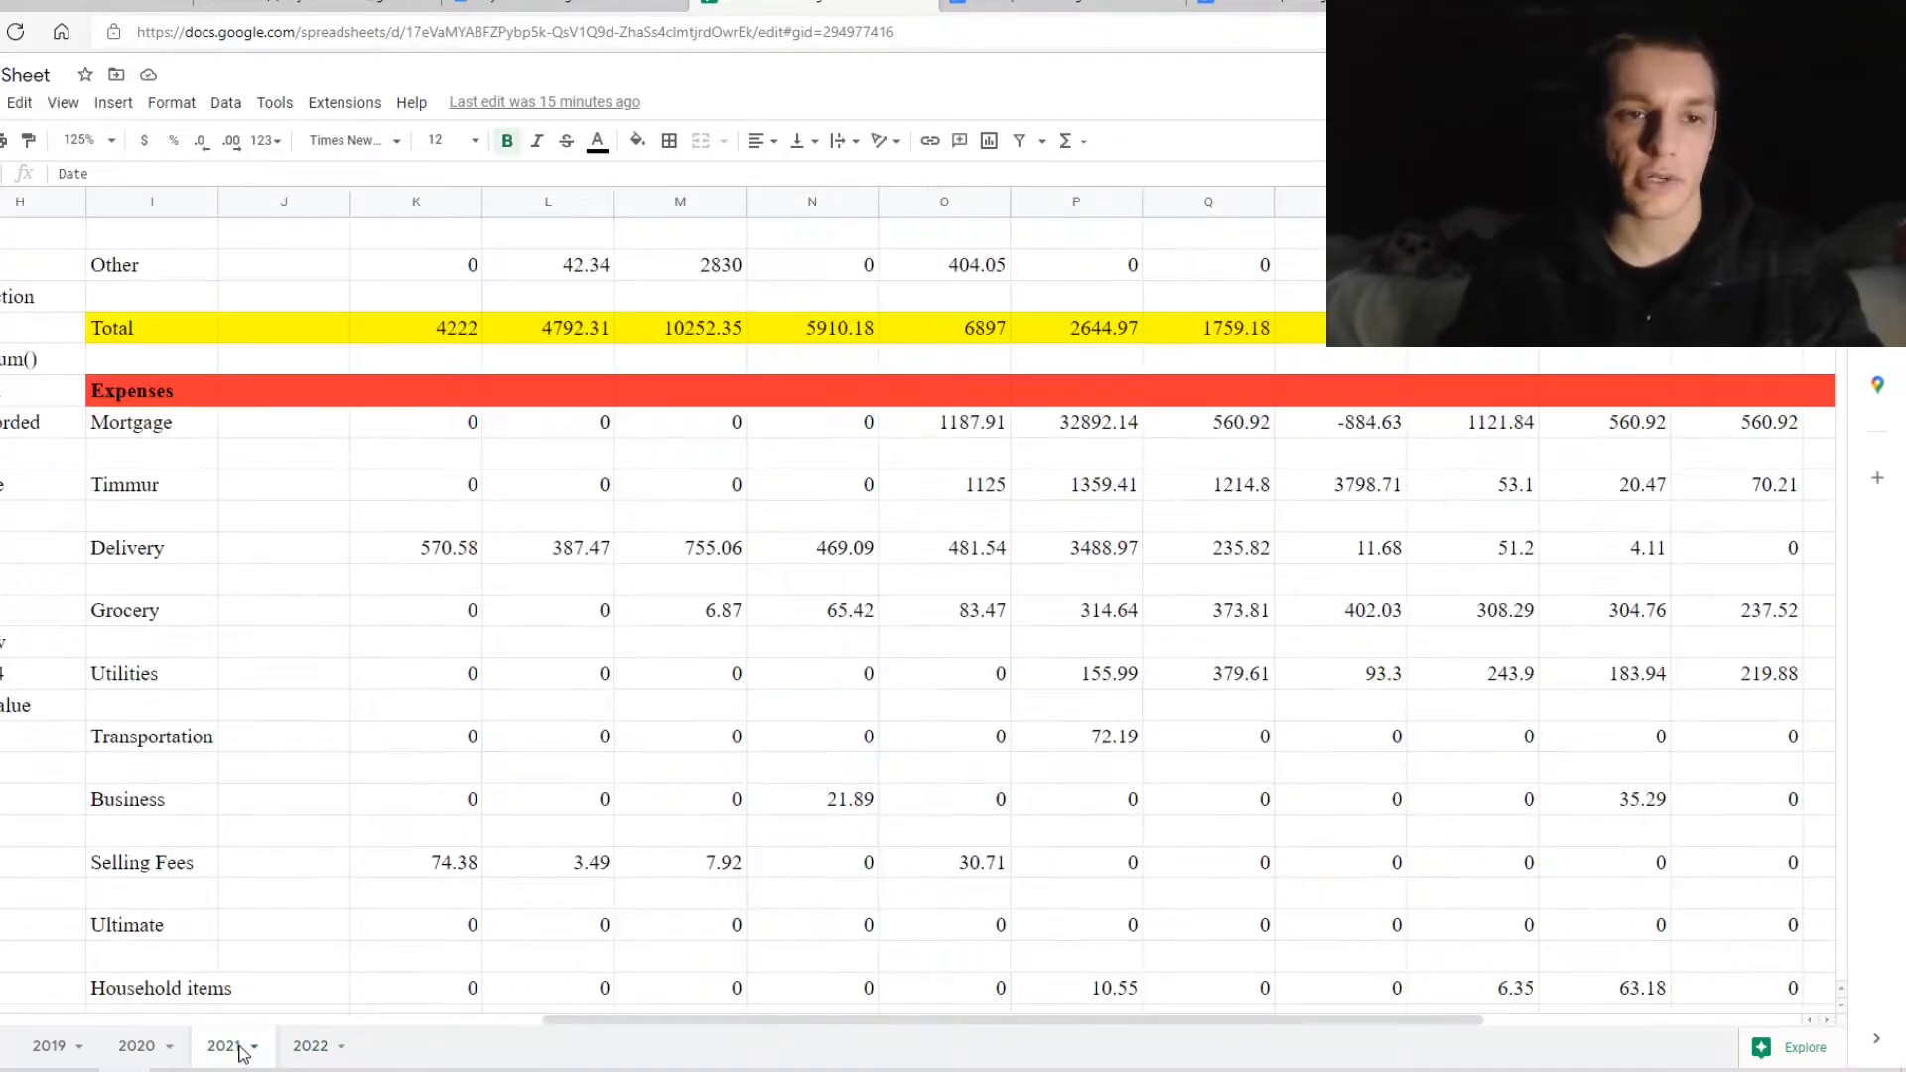
pyautogui.click(161, 1055)
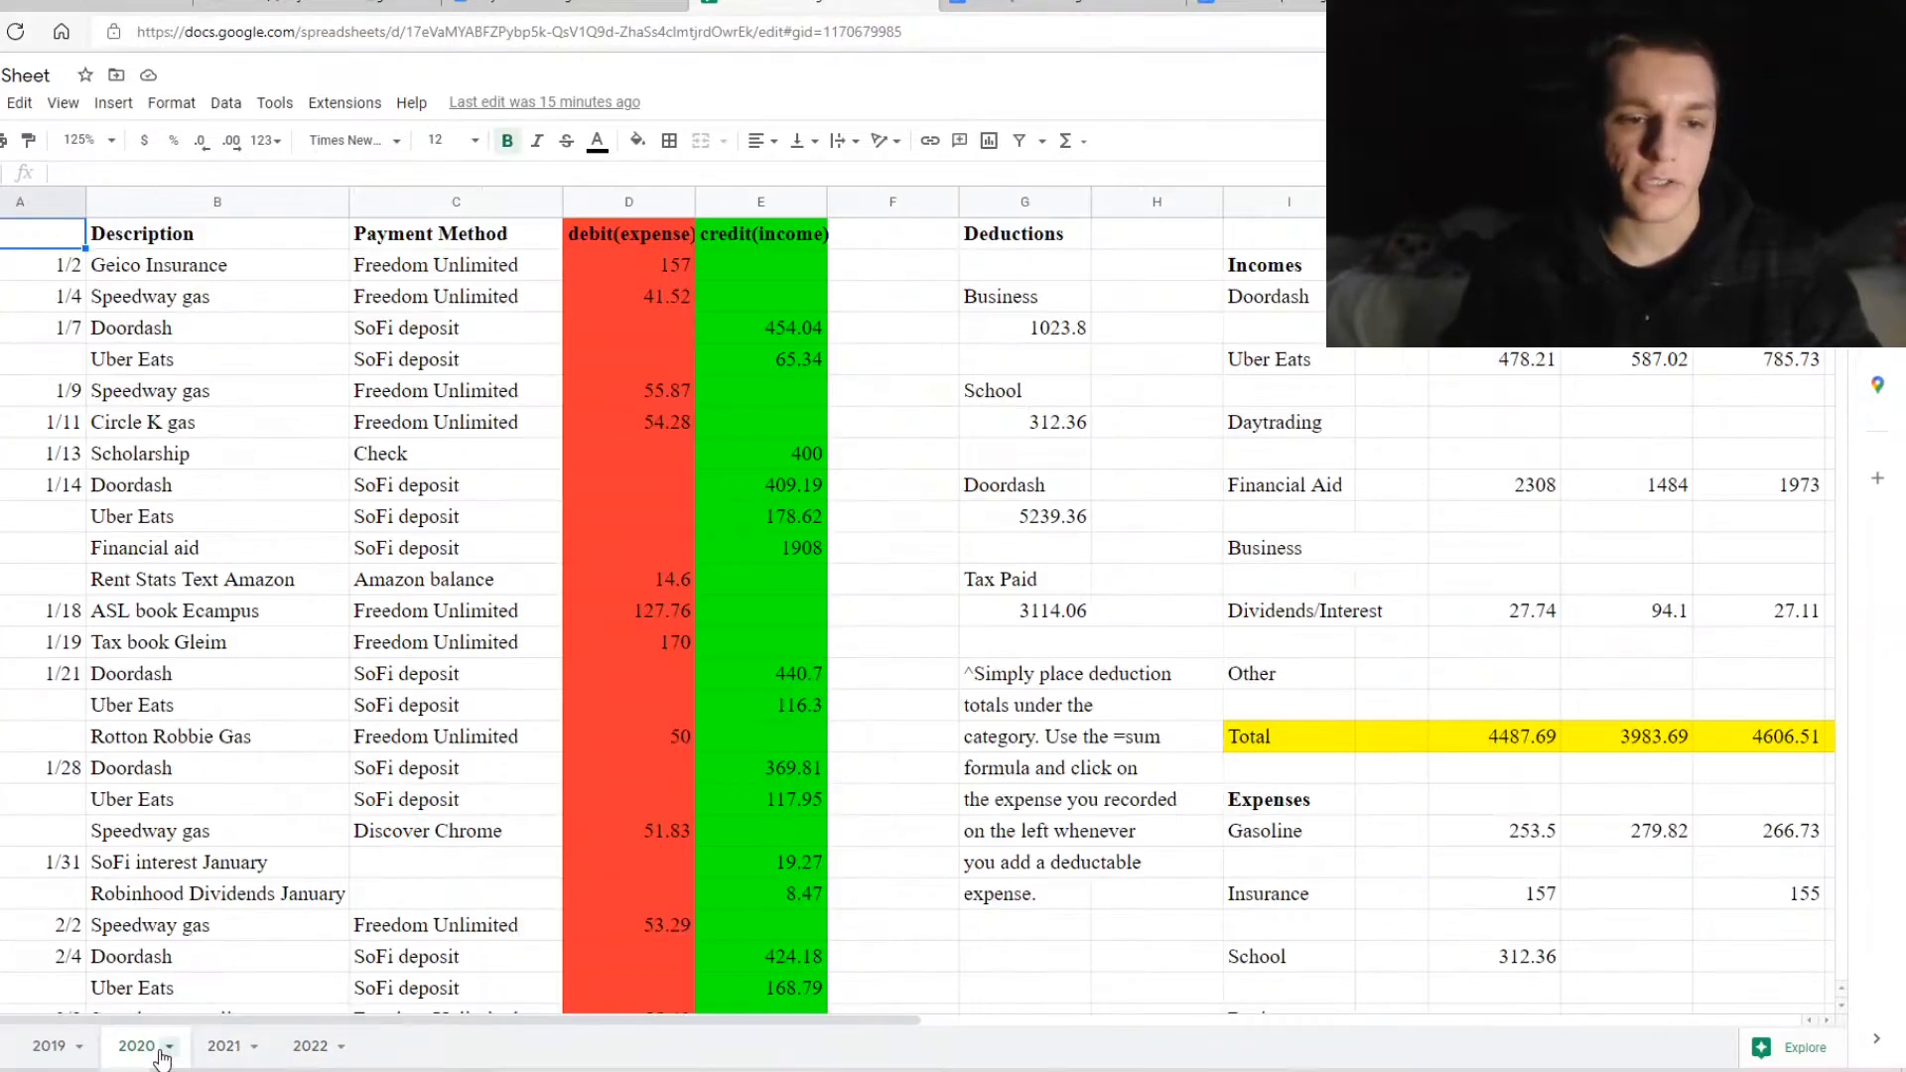
pyautogui.click(310, 1045)
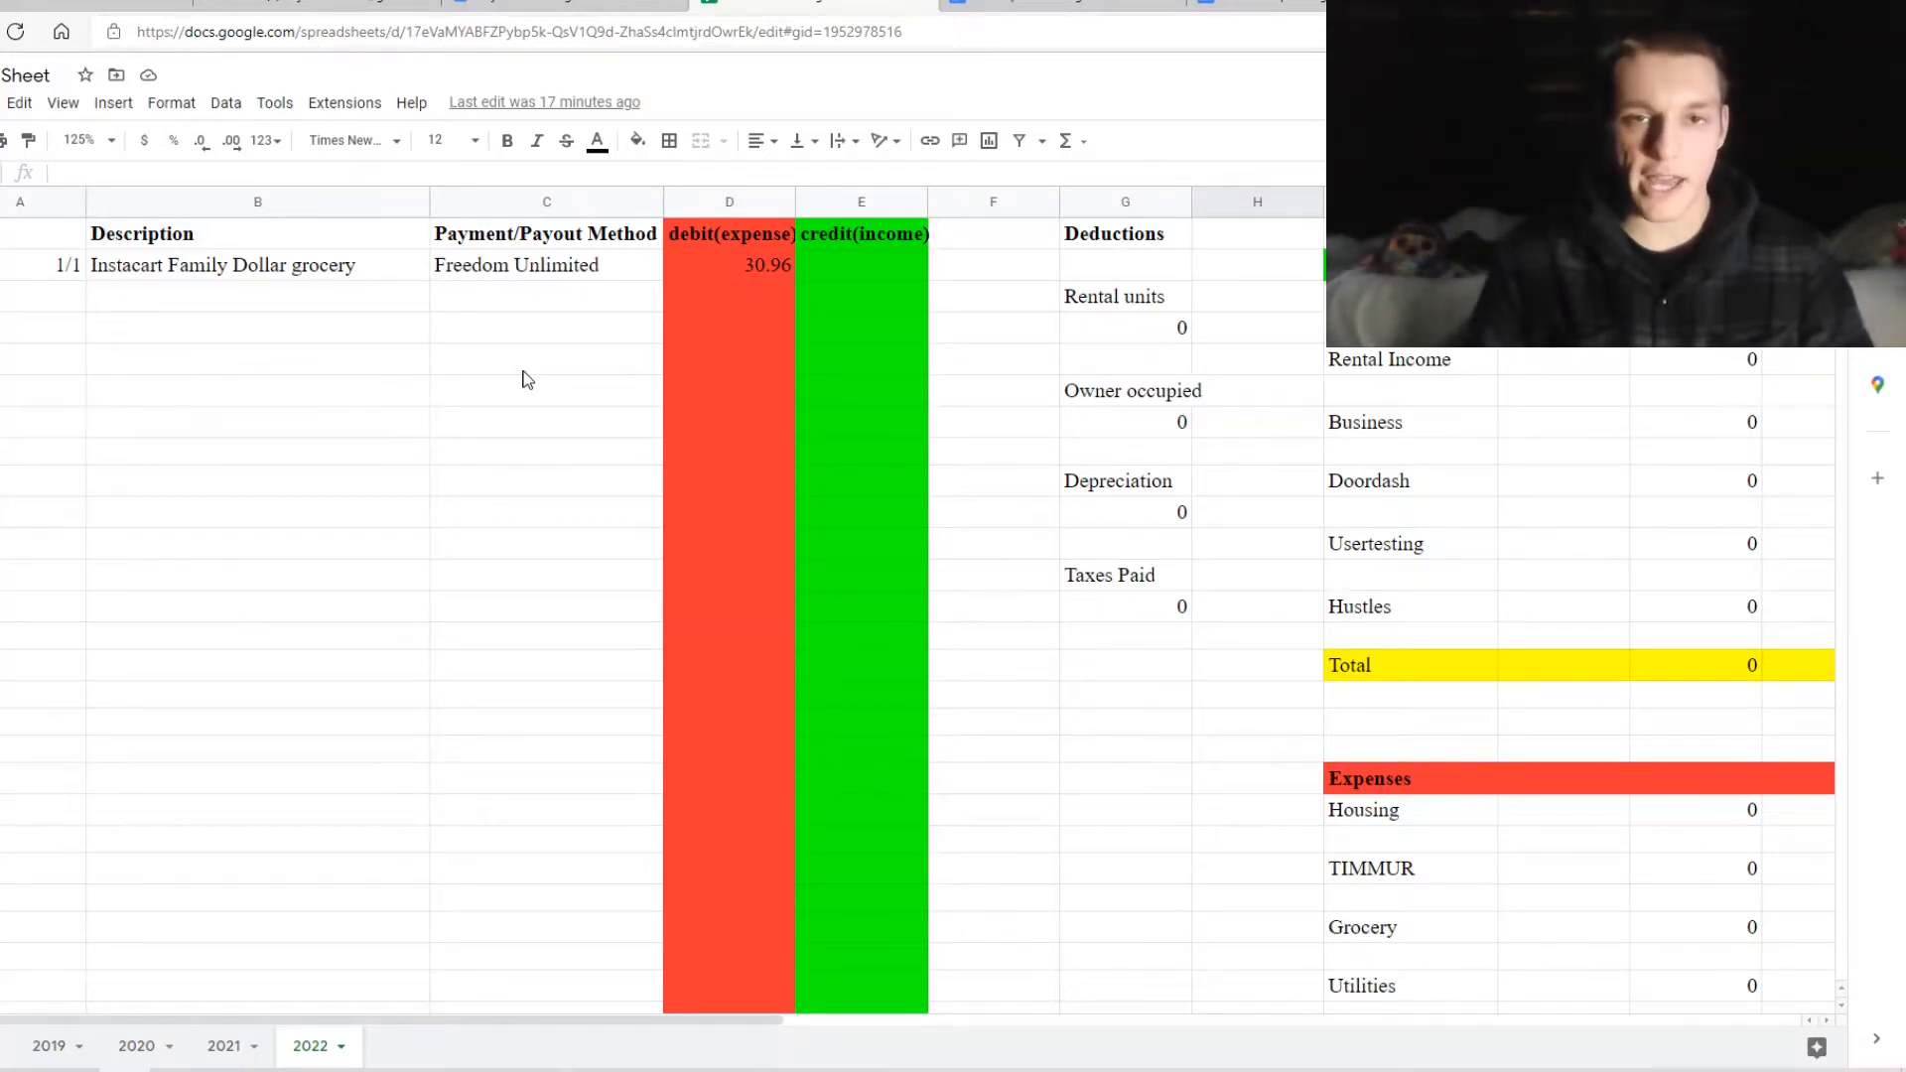
pyautogui.hscroll(5, 526, 379)
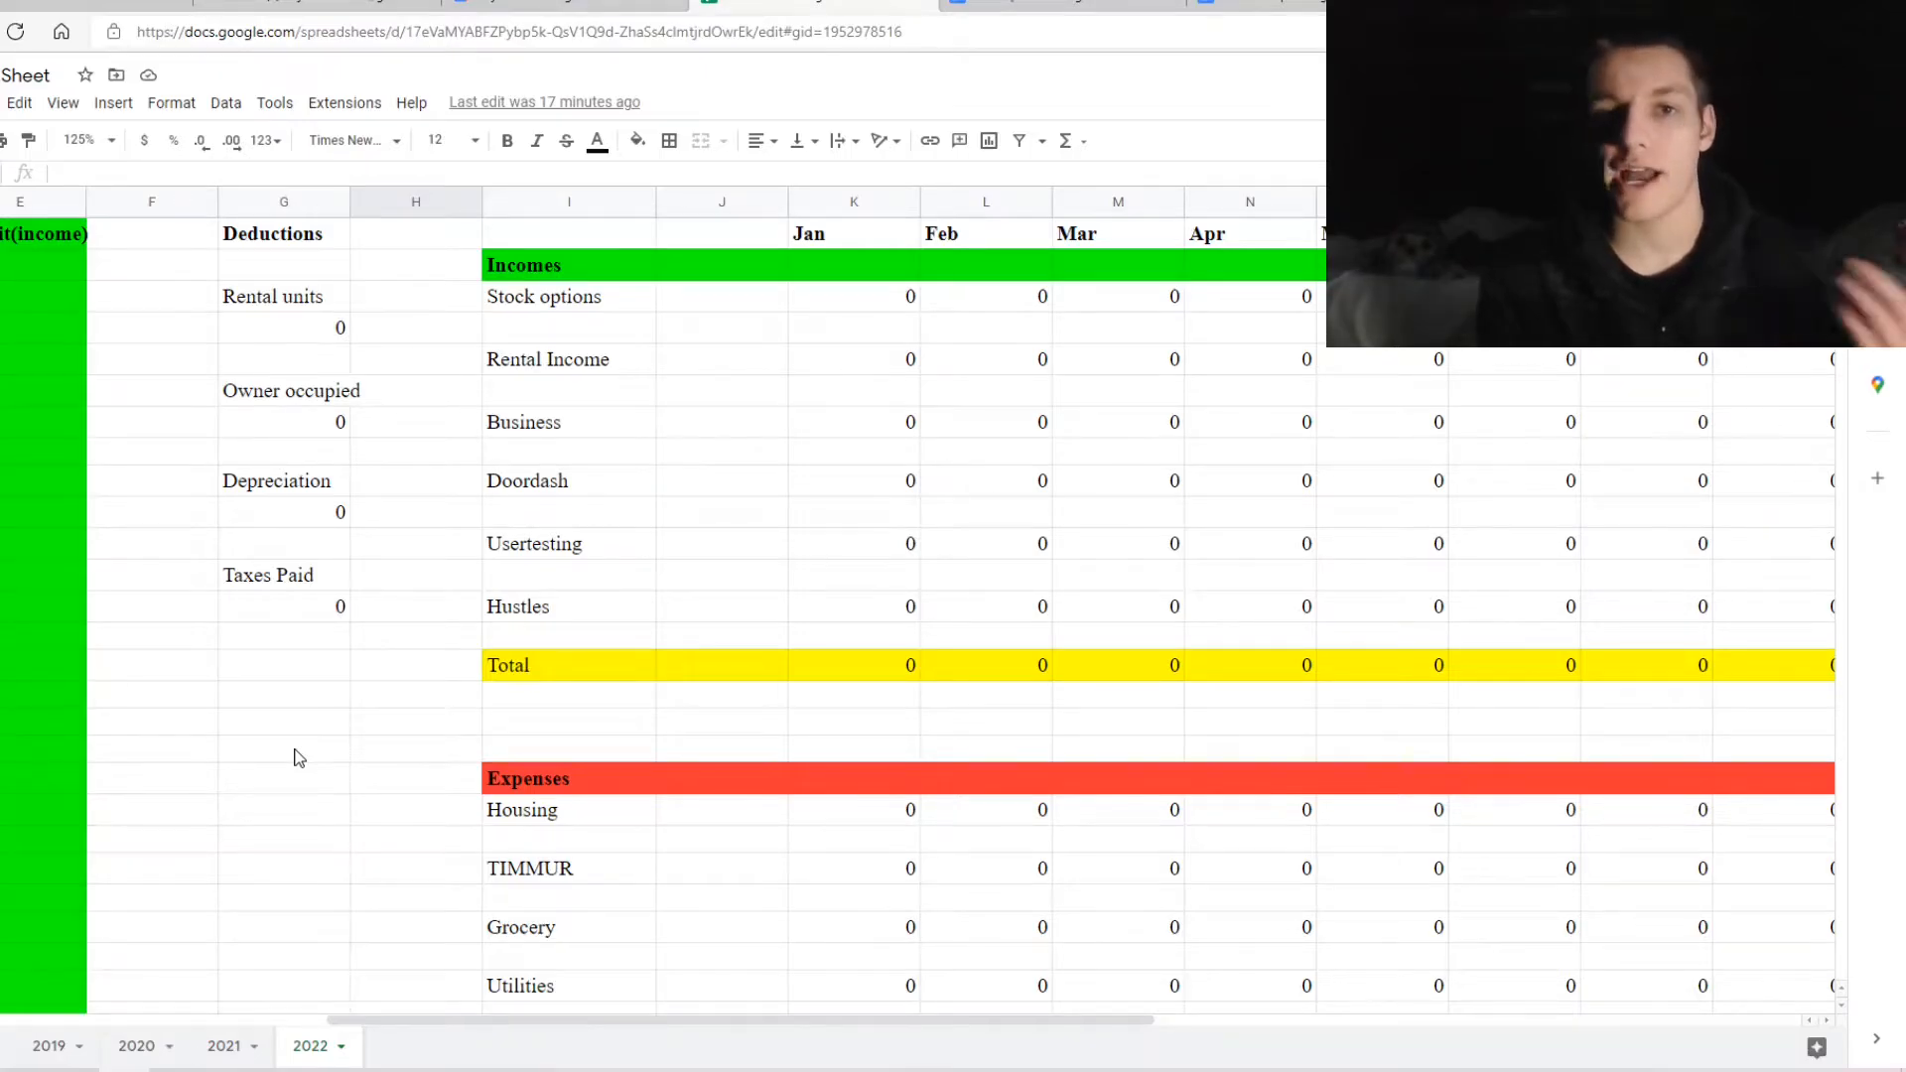
pyautogui.hscroll(4, 298, 757)
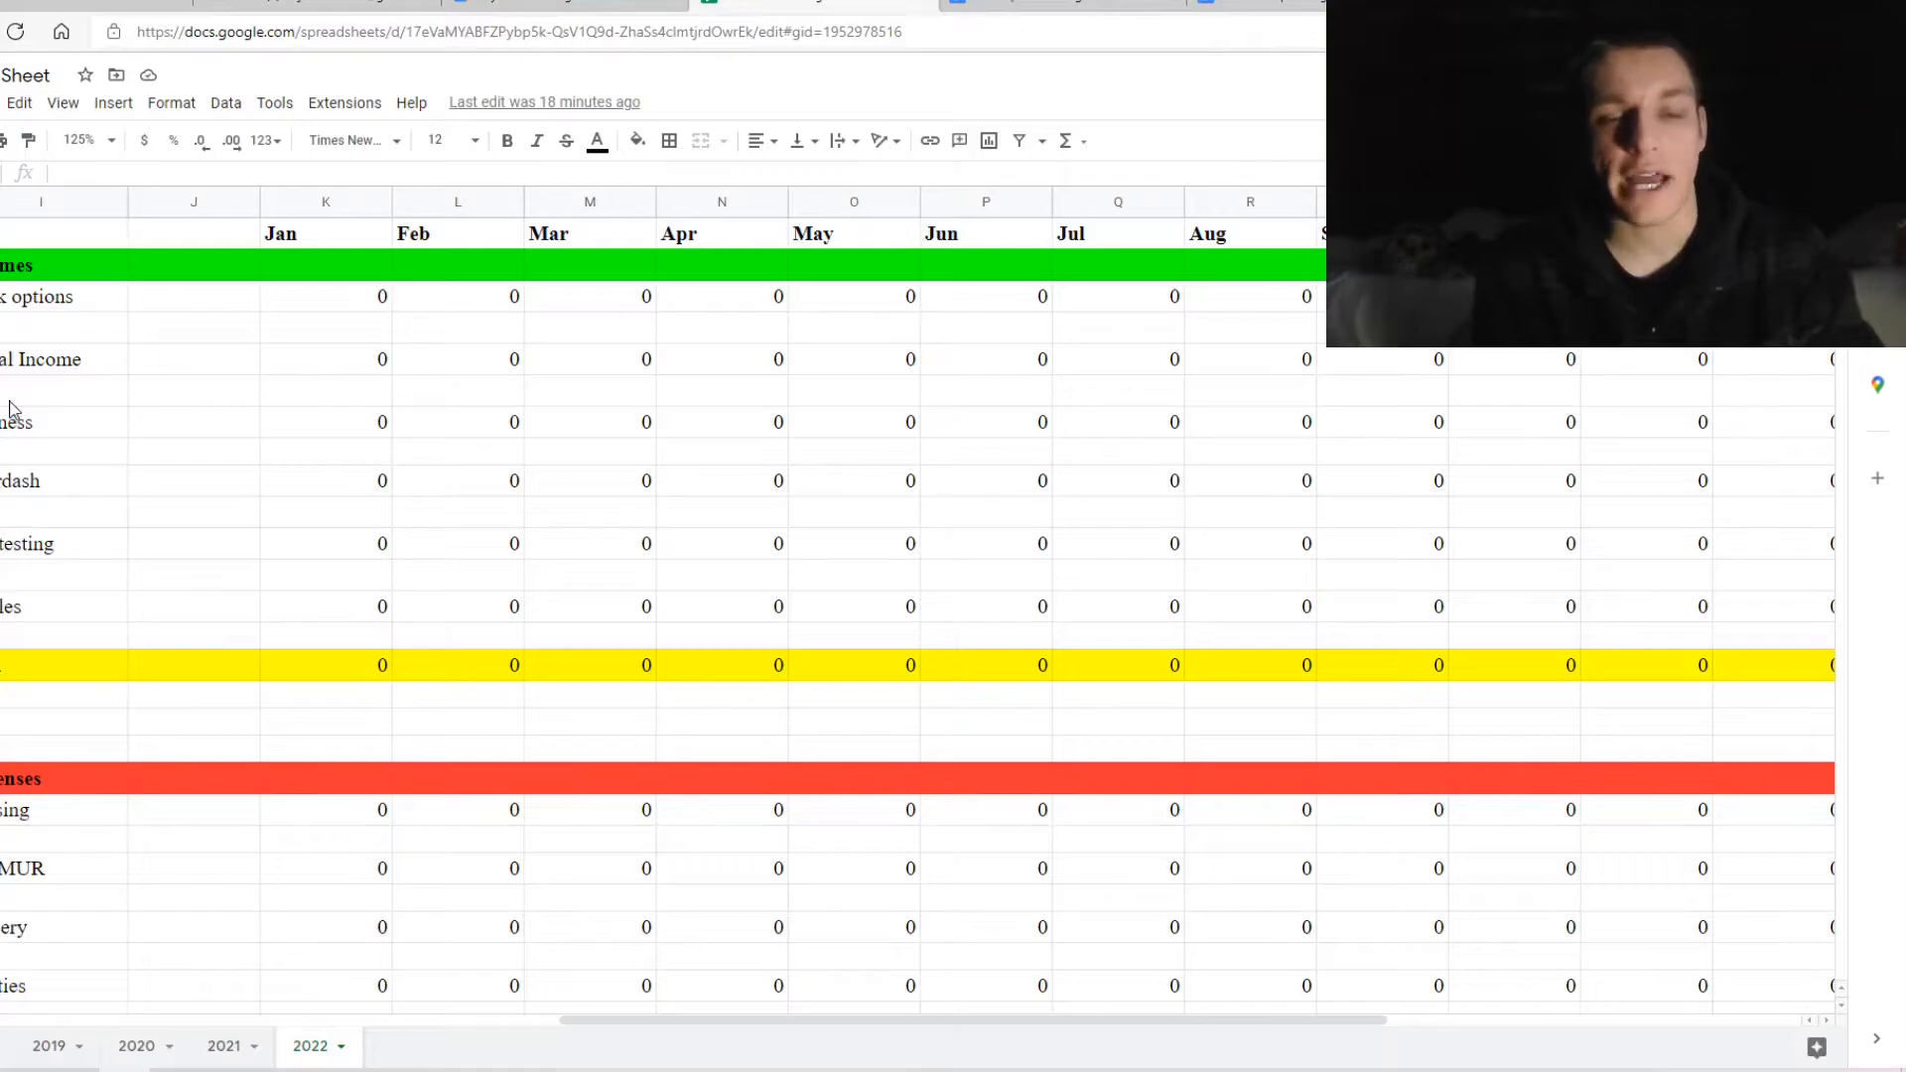
pyautogui.scroll(-5, 13, 410)
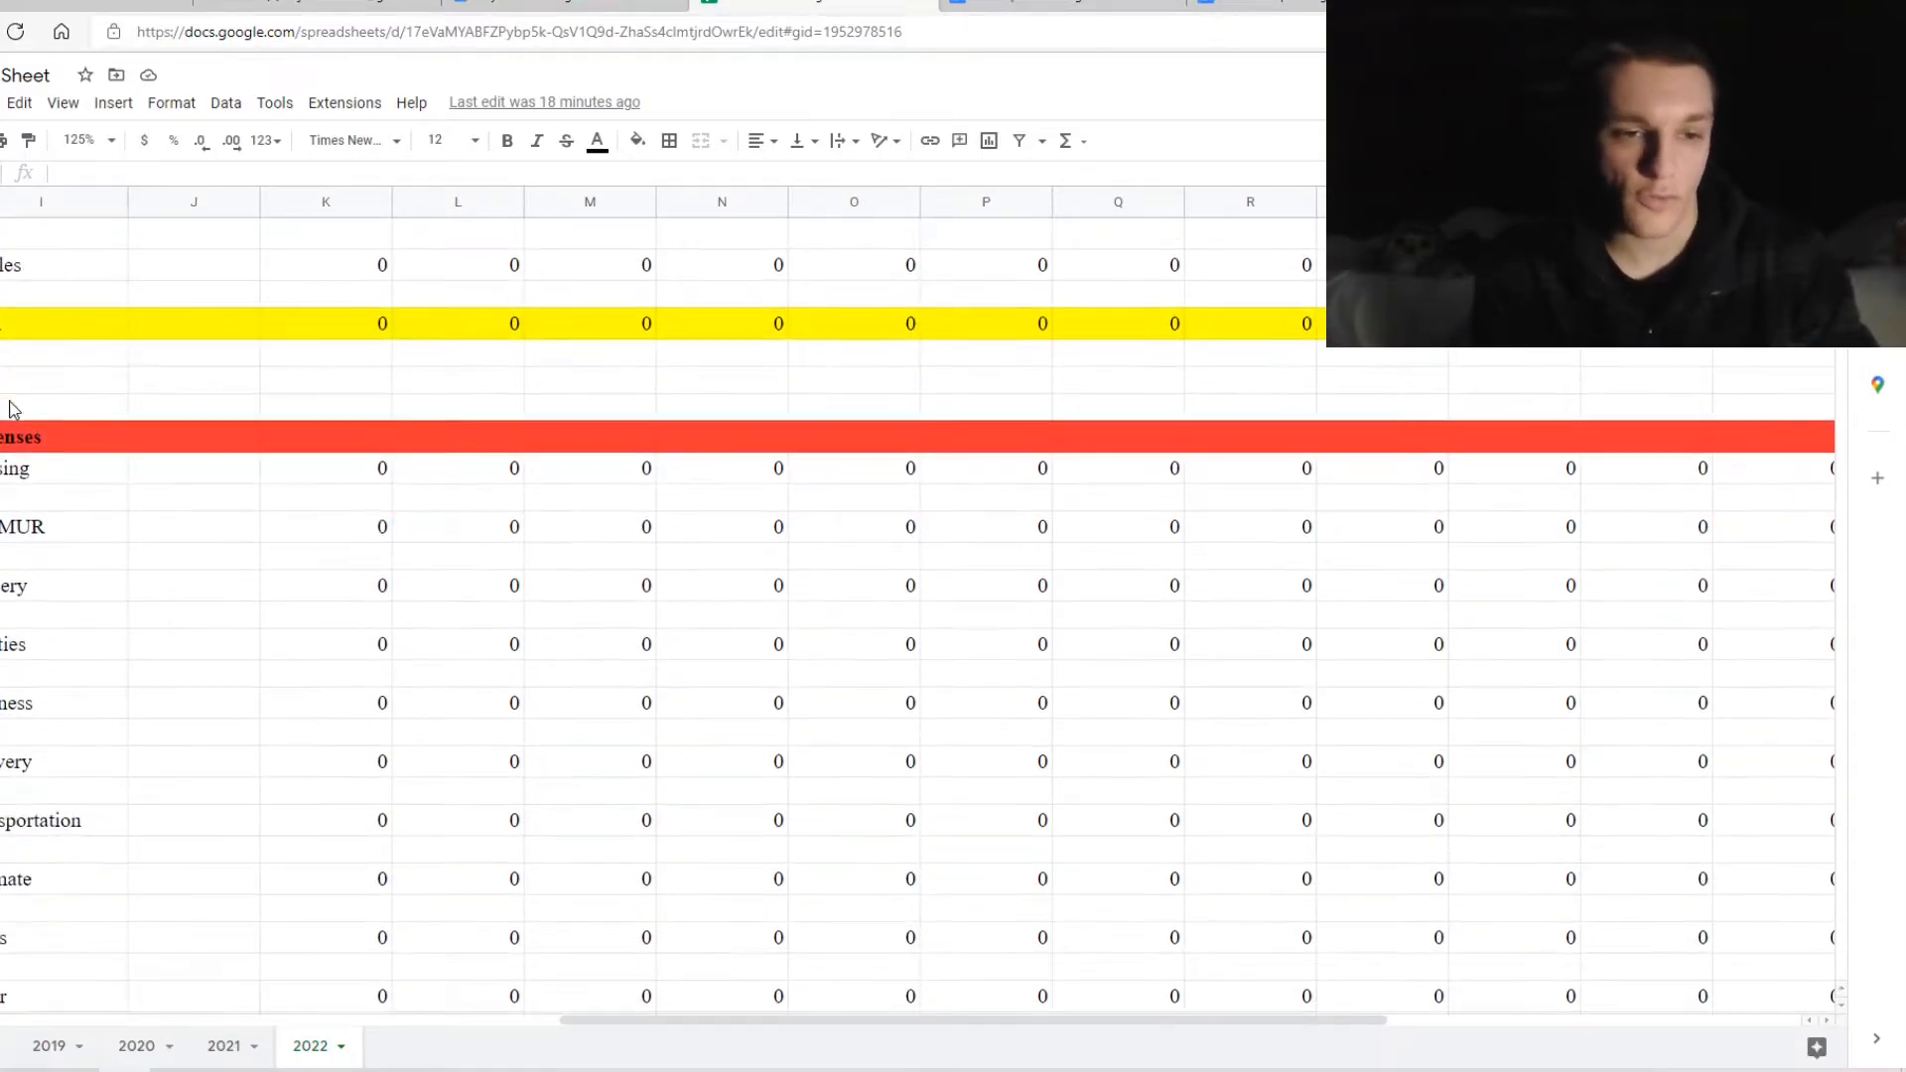
pyautogui.scroll(-1, 13, 410)
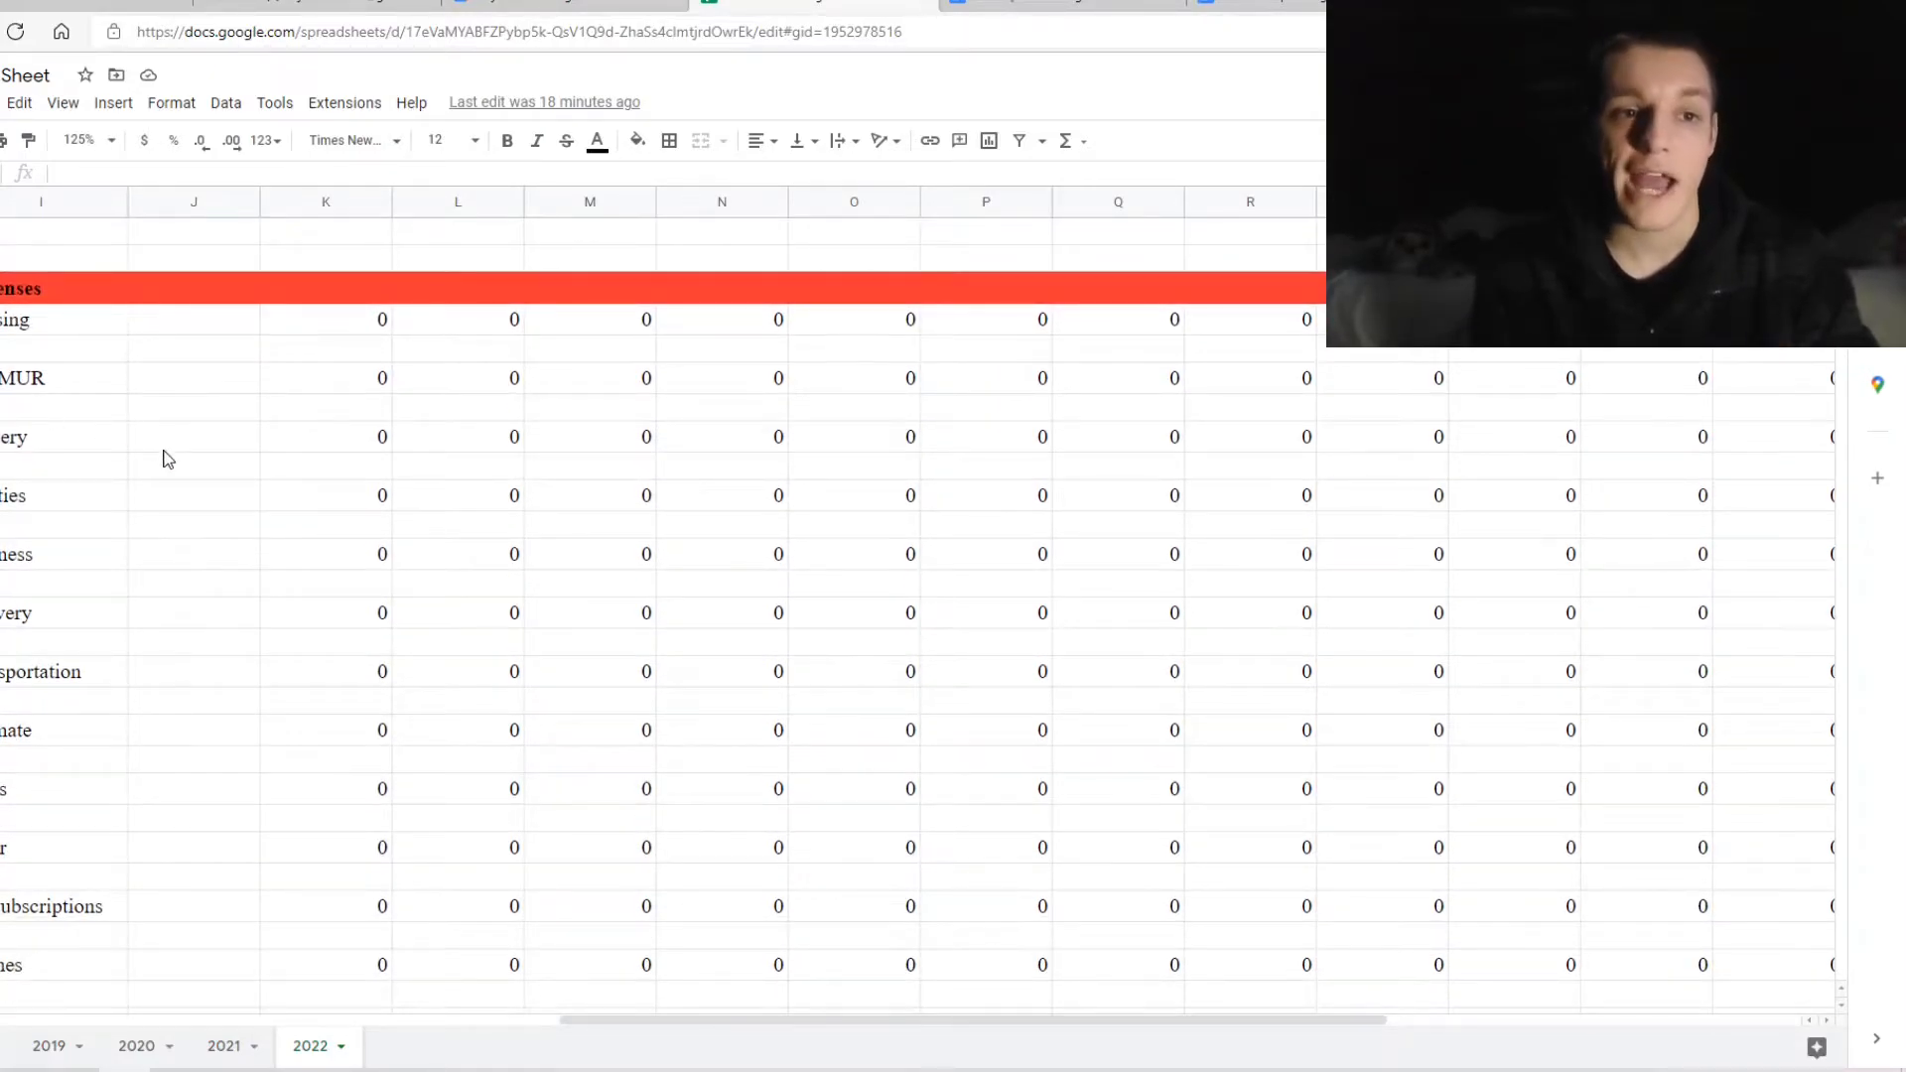
pyautogui.scroll(-1, 168, 459)
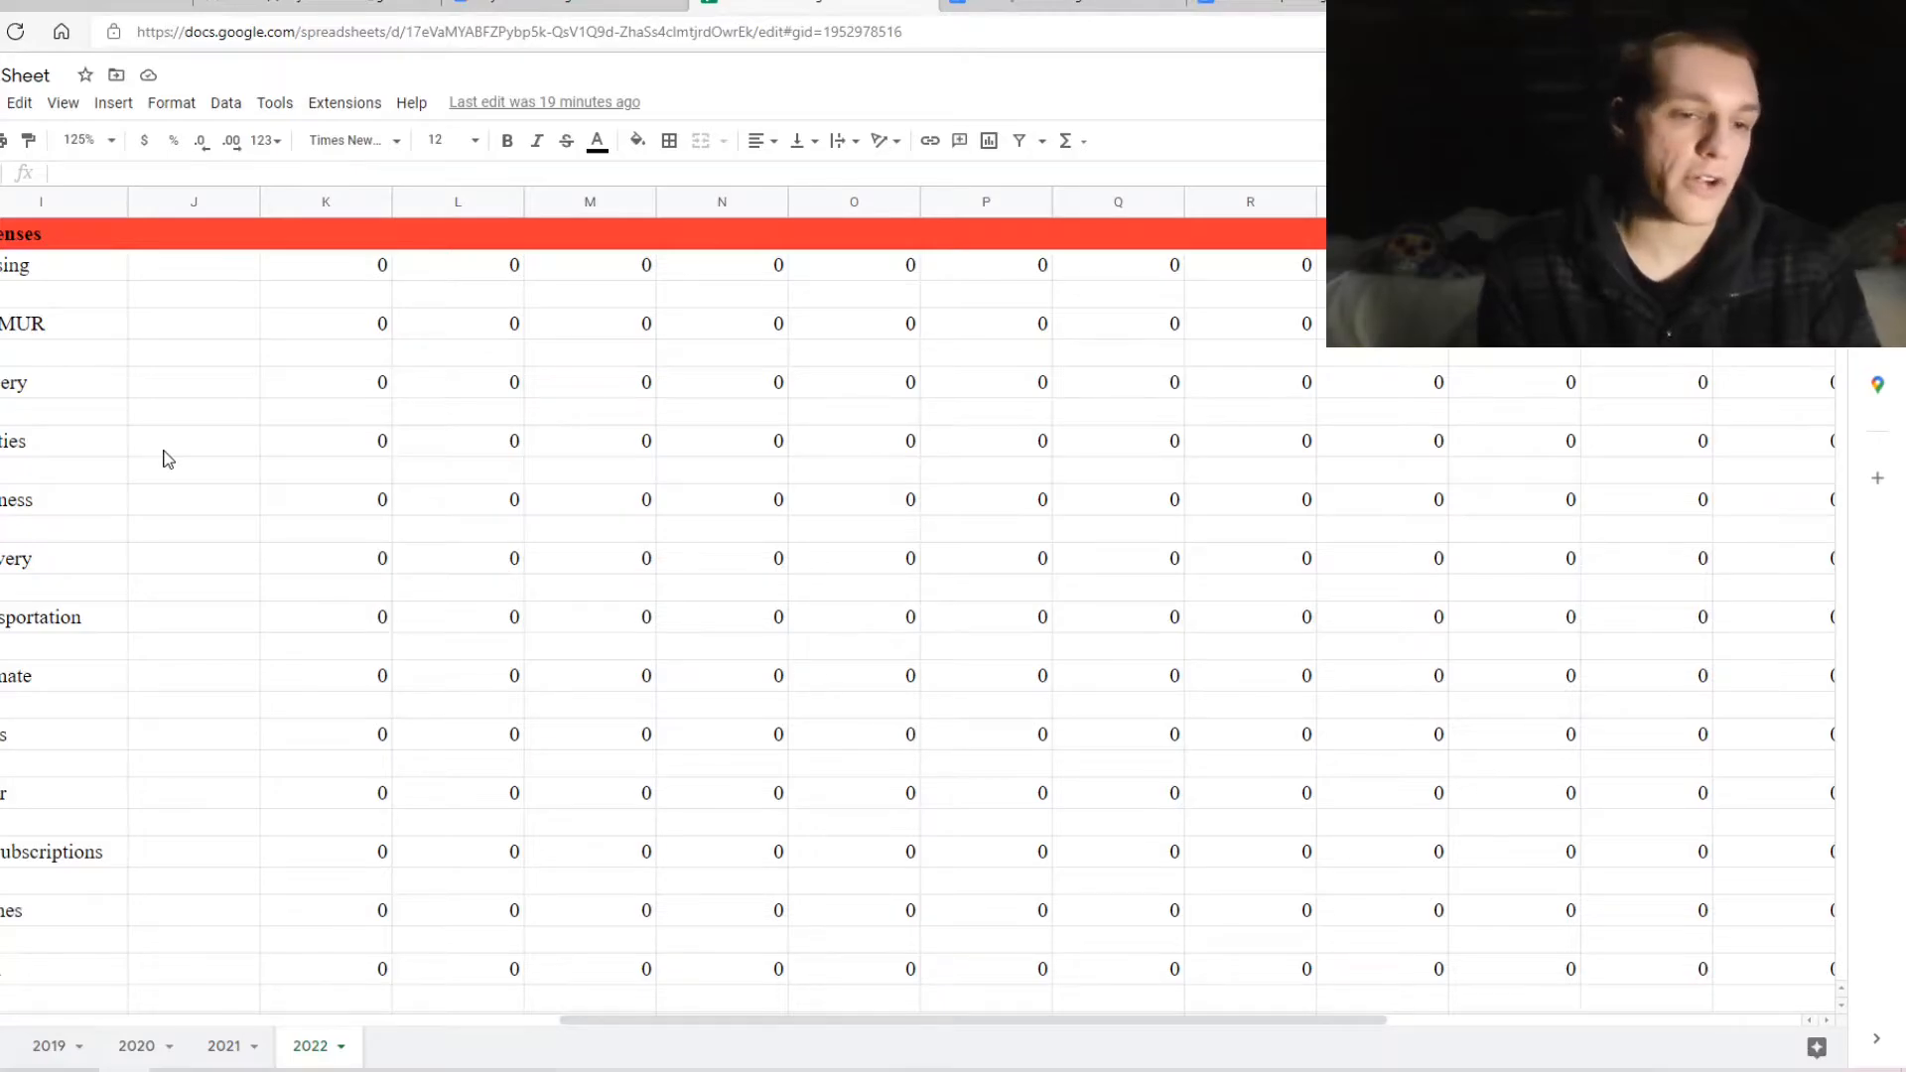
pyautogui.scroll(-2, 167, 459)
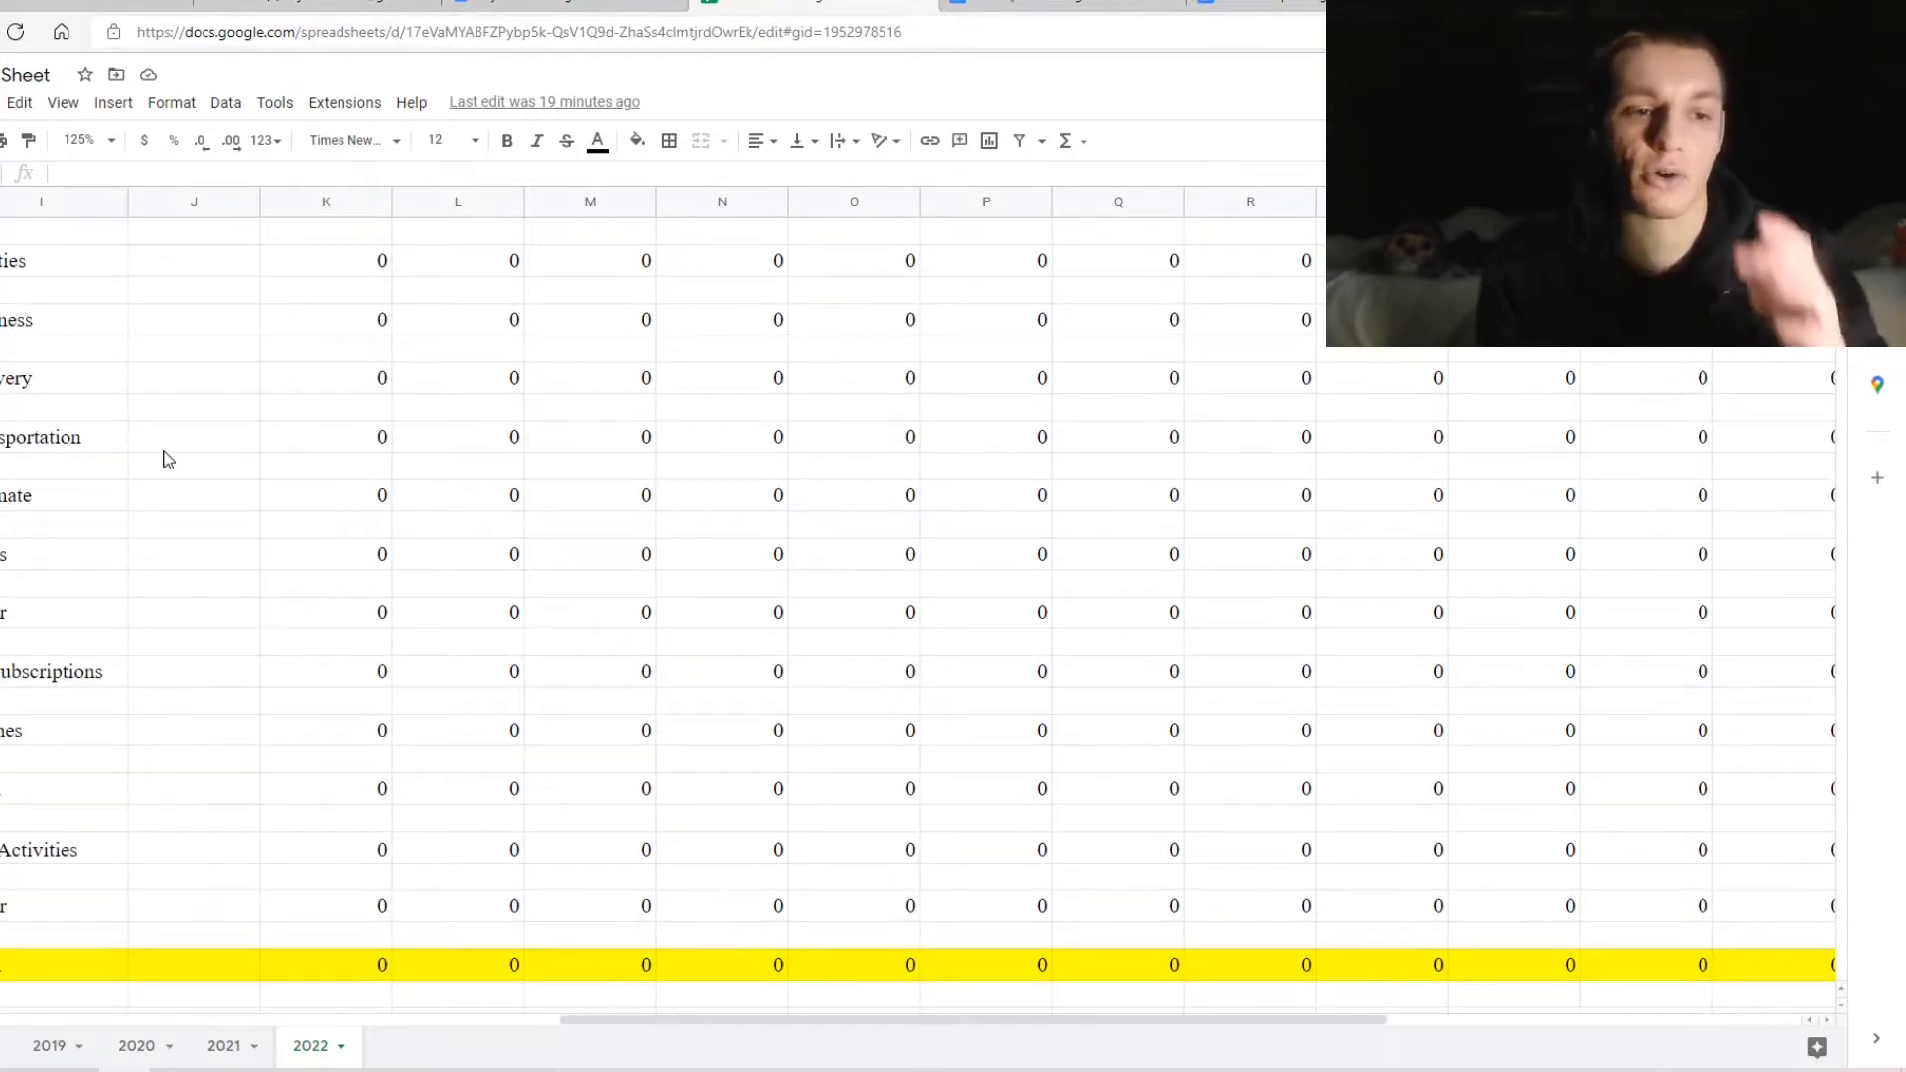
pyautogui.scroll(6, 167, 459)
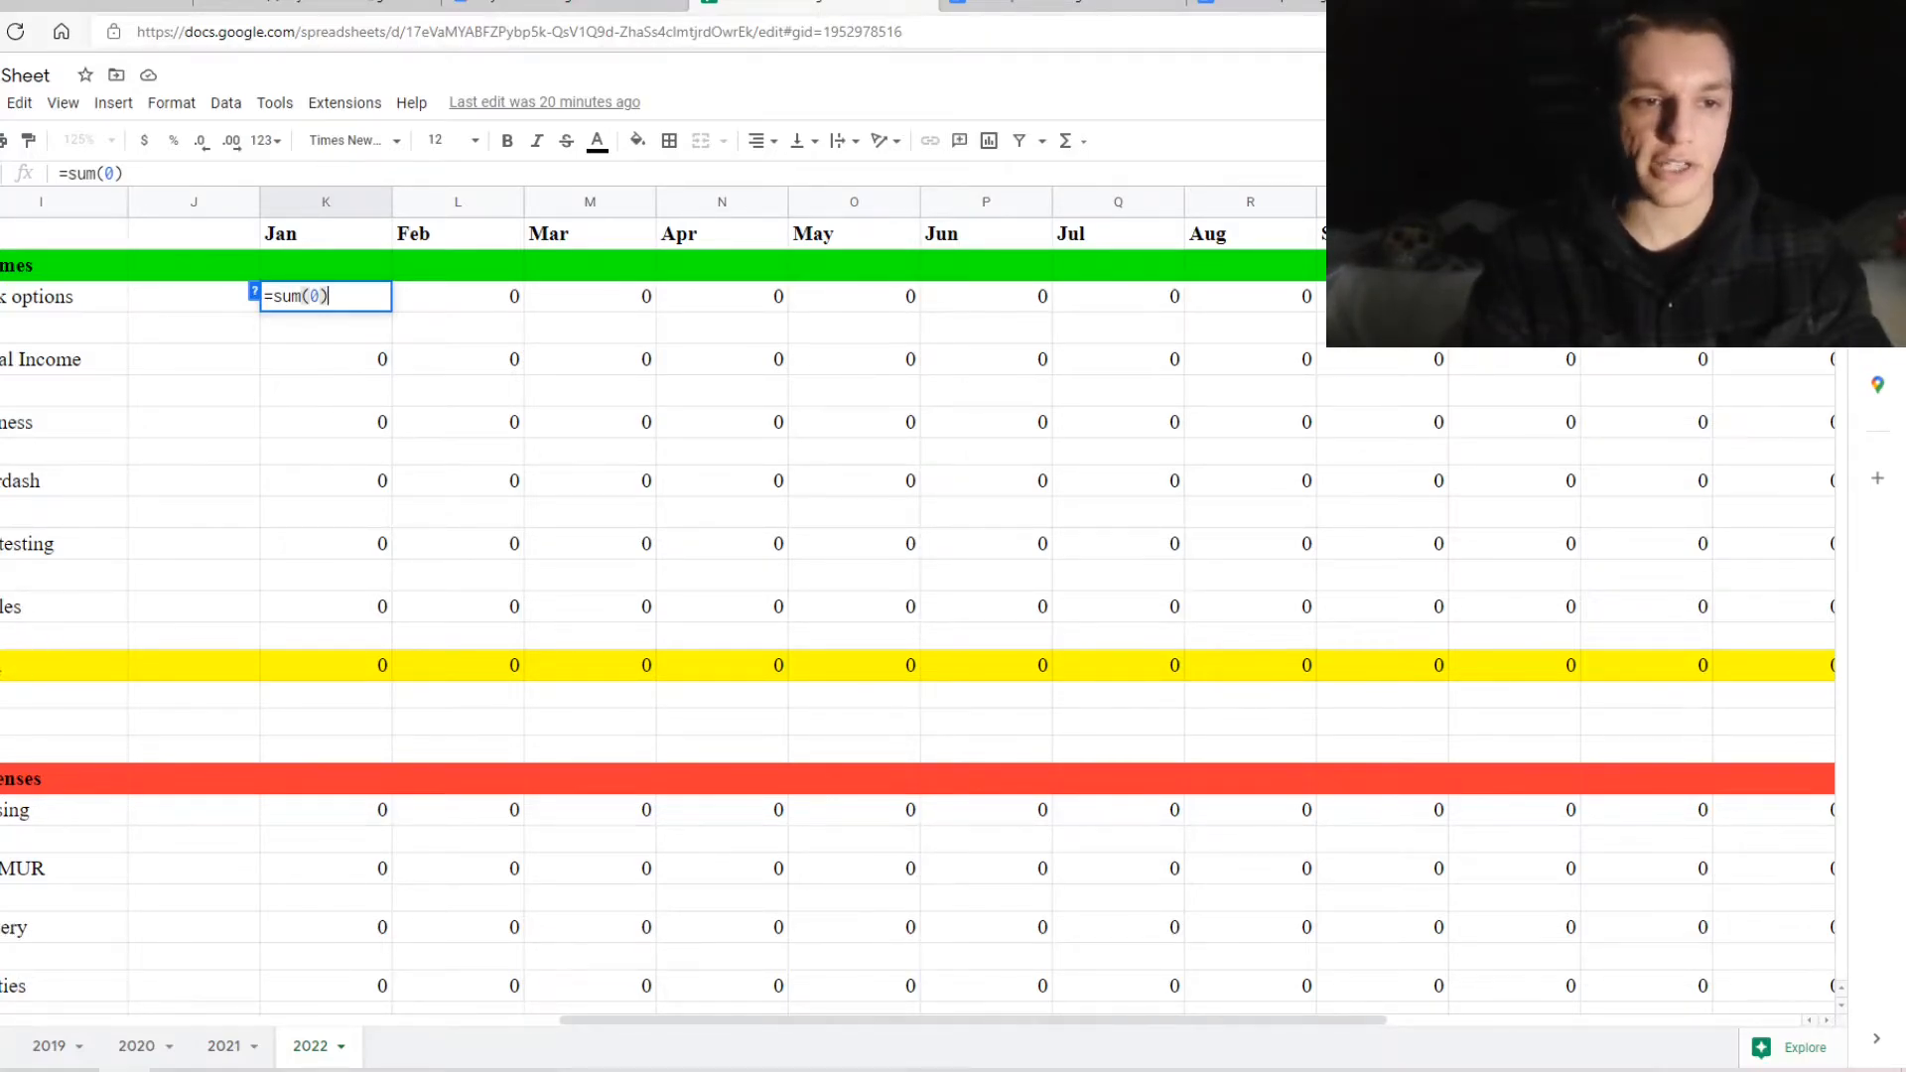
# Move the Total-through-profit block up to sit directly below the Other row
pyautogui.click(61, 666)
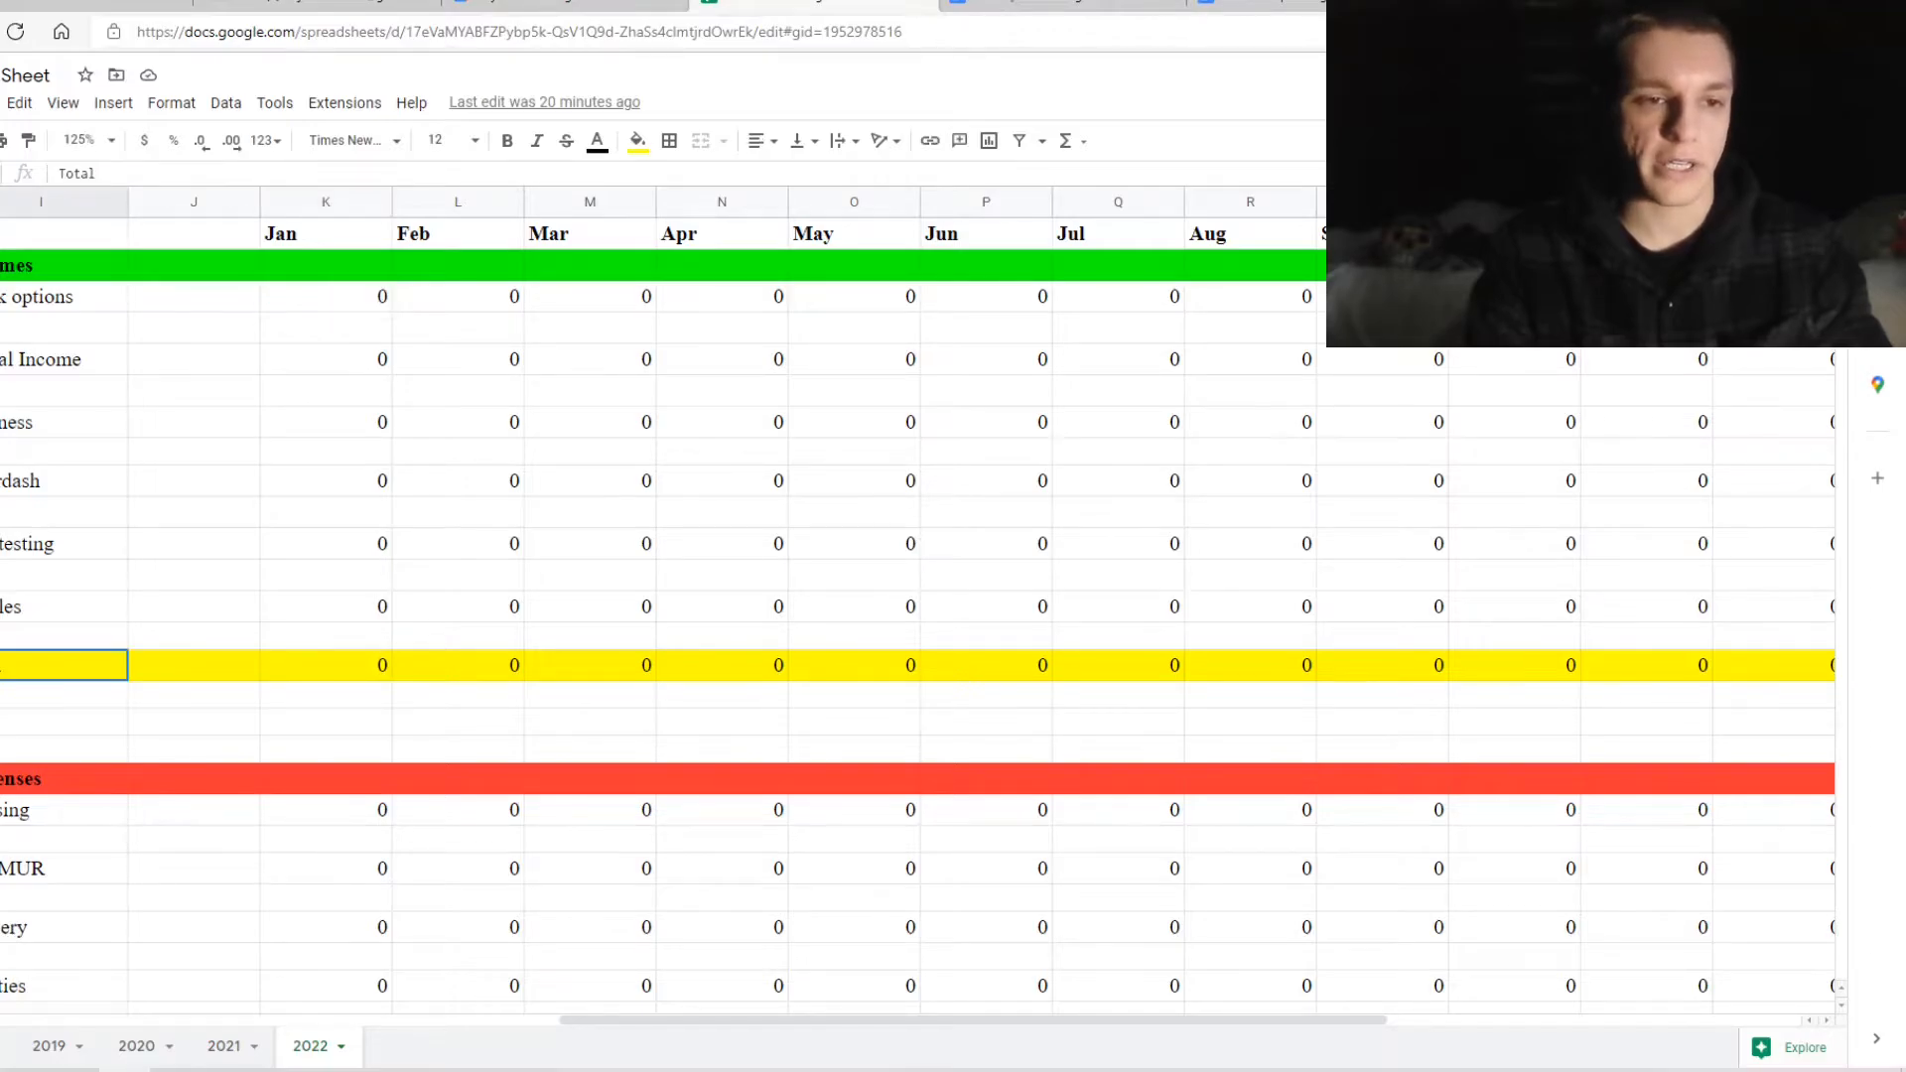
pyautogui.moveTo(54, 675)
pyautogui.mouseDown()
pyautogui.moveTo(1040, 685)
pyautogui.moveTo(1558, 728)
pyautogui.moveTo(1872, 668)
pyautogui.moveTo(1361, 689)
pyautogui.moveTo(966, 668)
pyautogui.moveTo(1004, 1026)
pyautogui.moveTo(979, 818)
pyautogui.mouseUp()
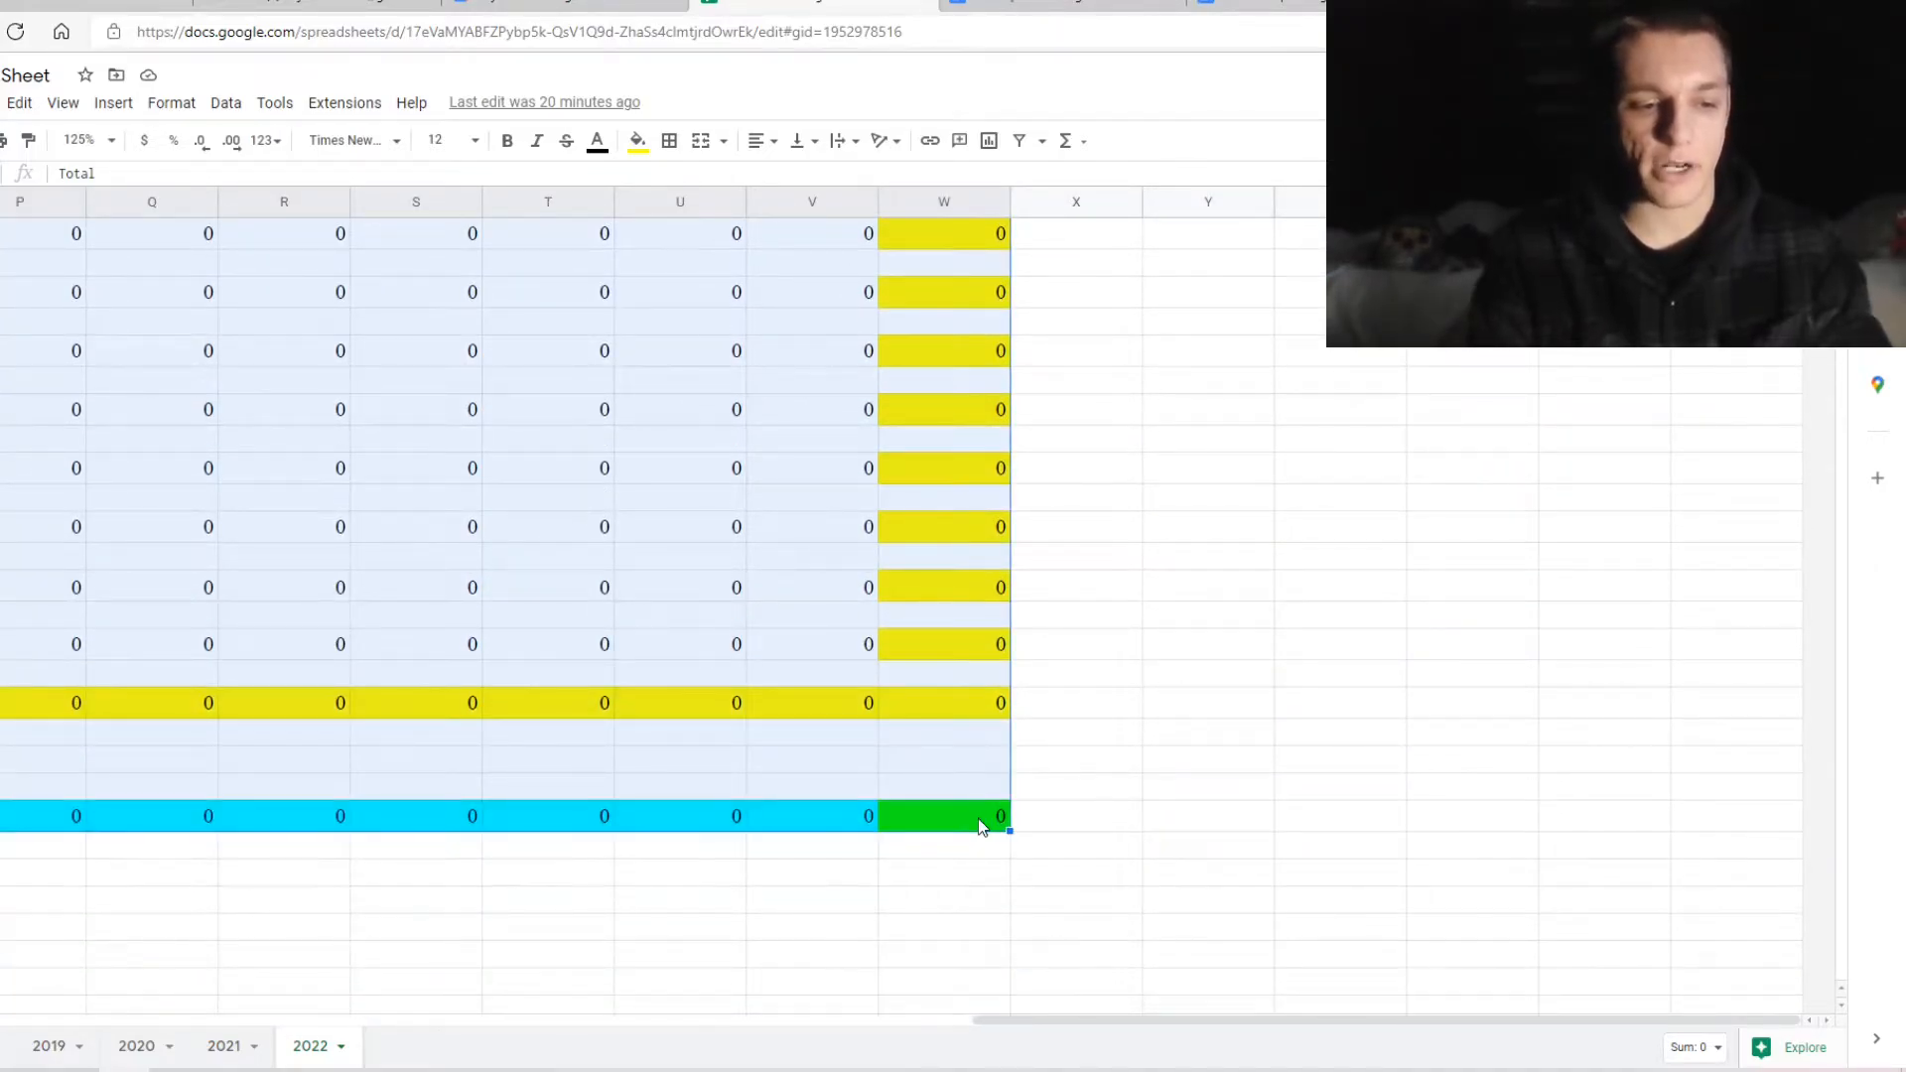
pyautogui.hotkey('ctrl', 'c')
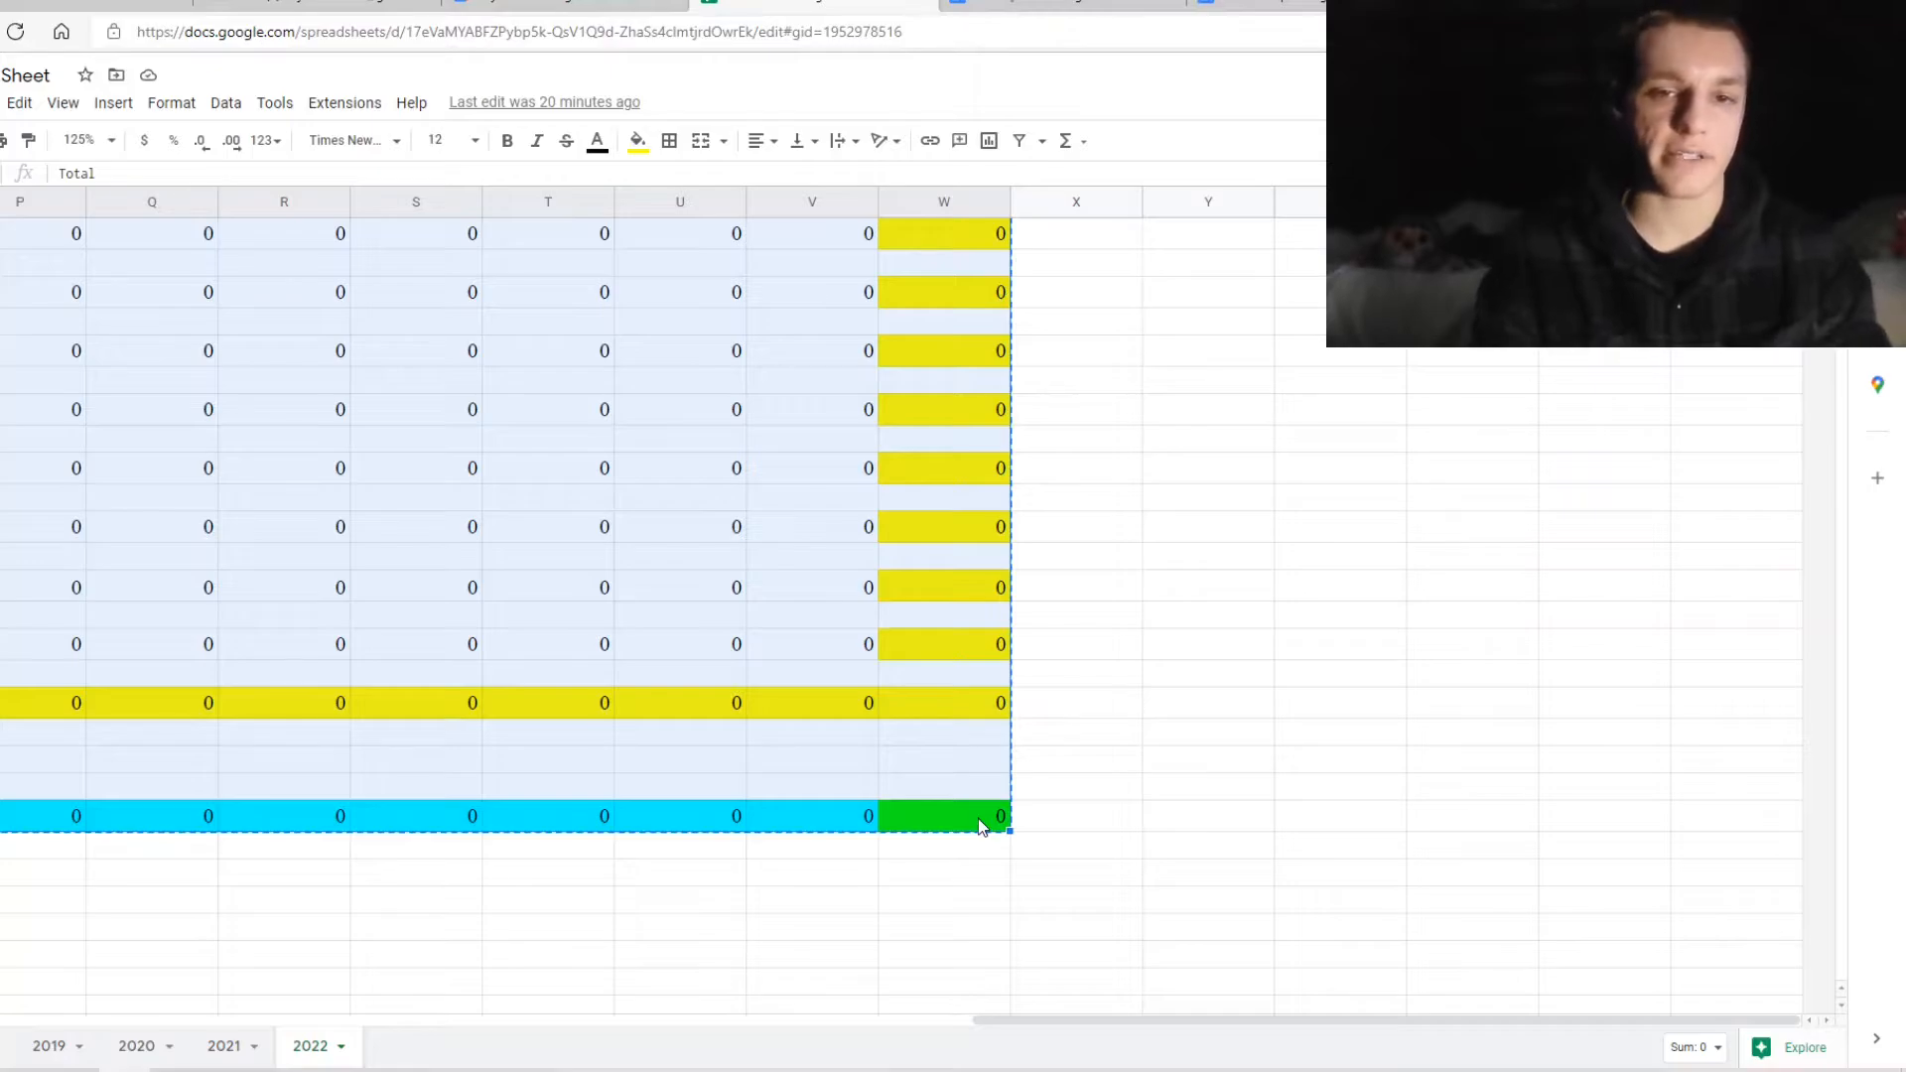
pyautogui.scroll(2, 810, 600)
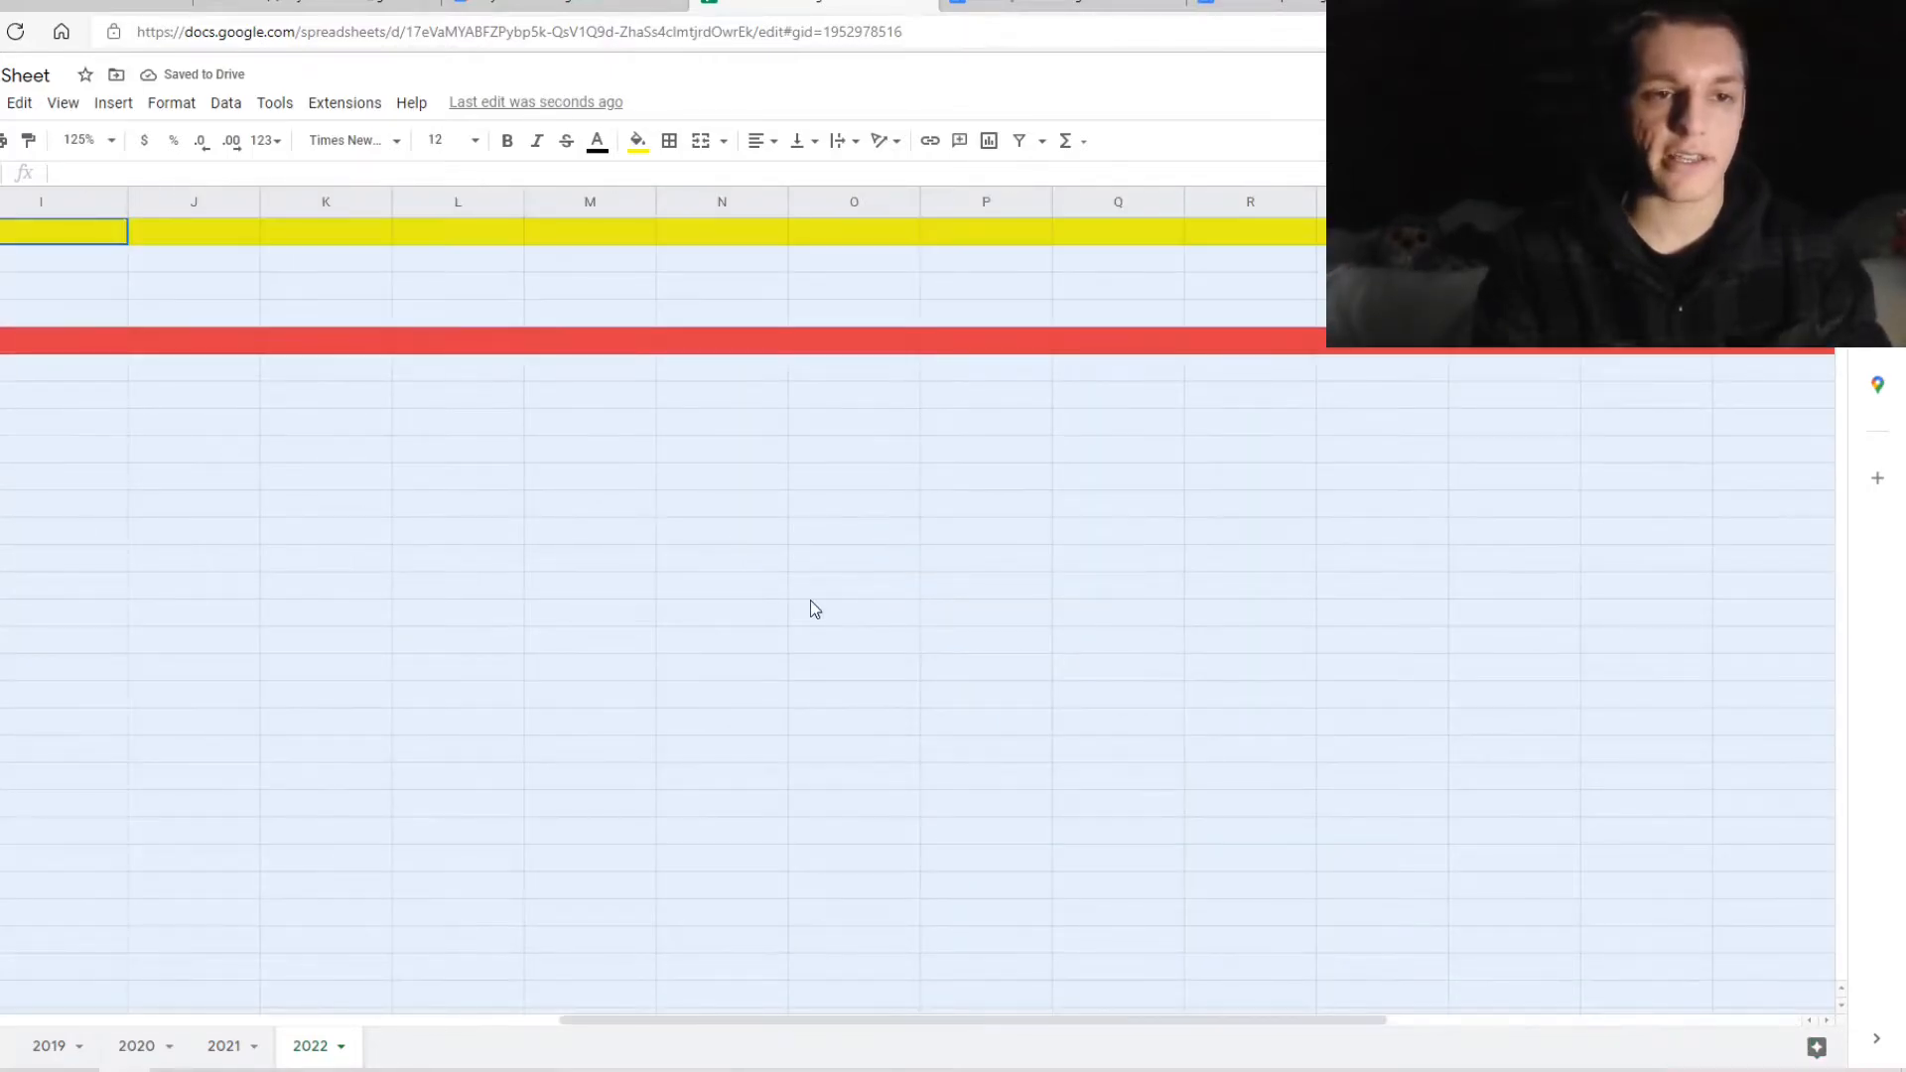
pyautogui.hscroll(-4, 810, 600)
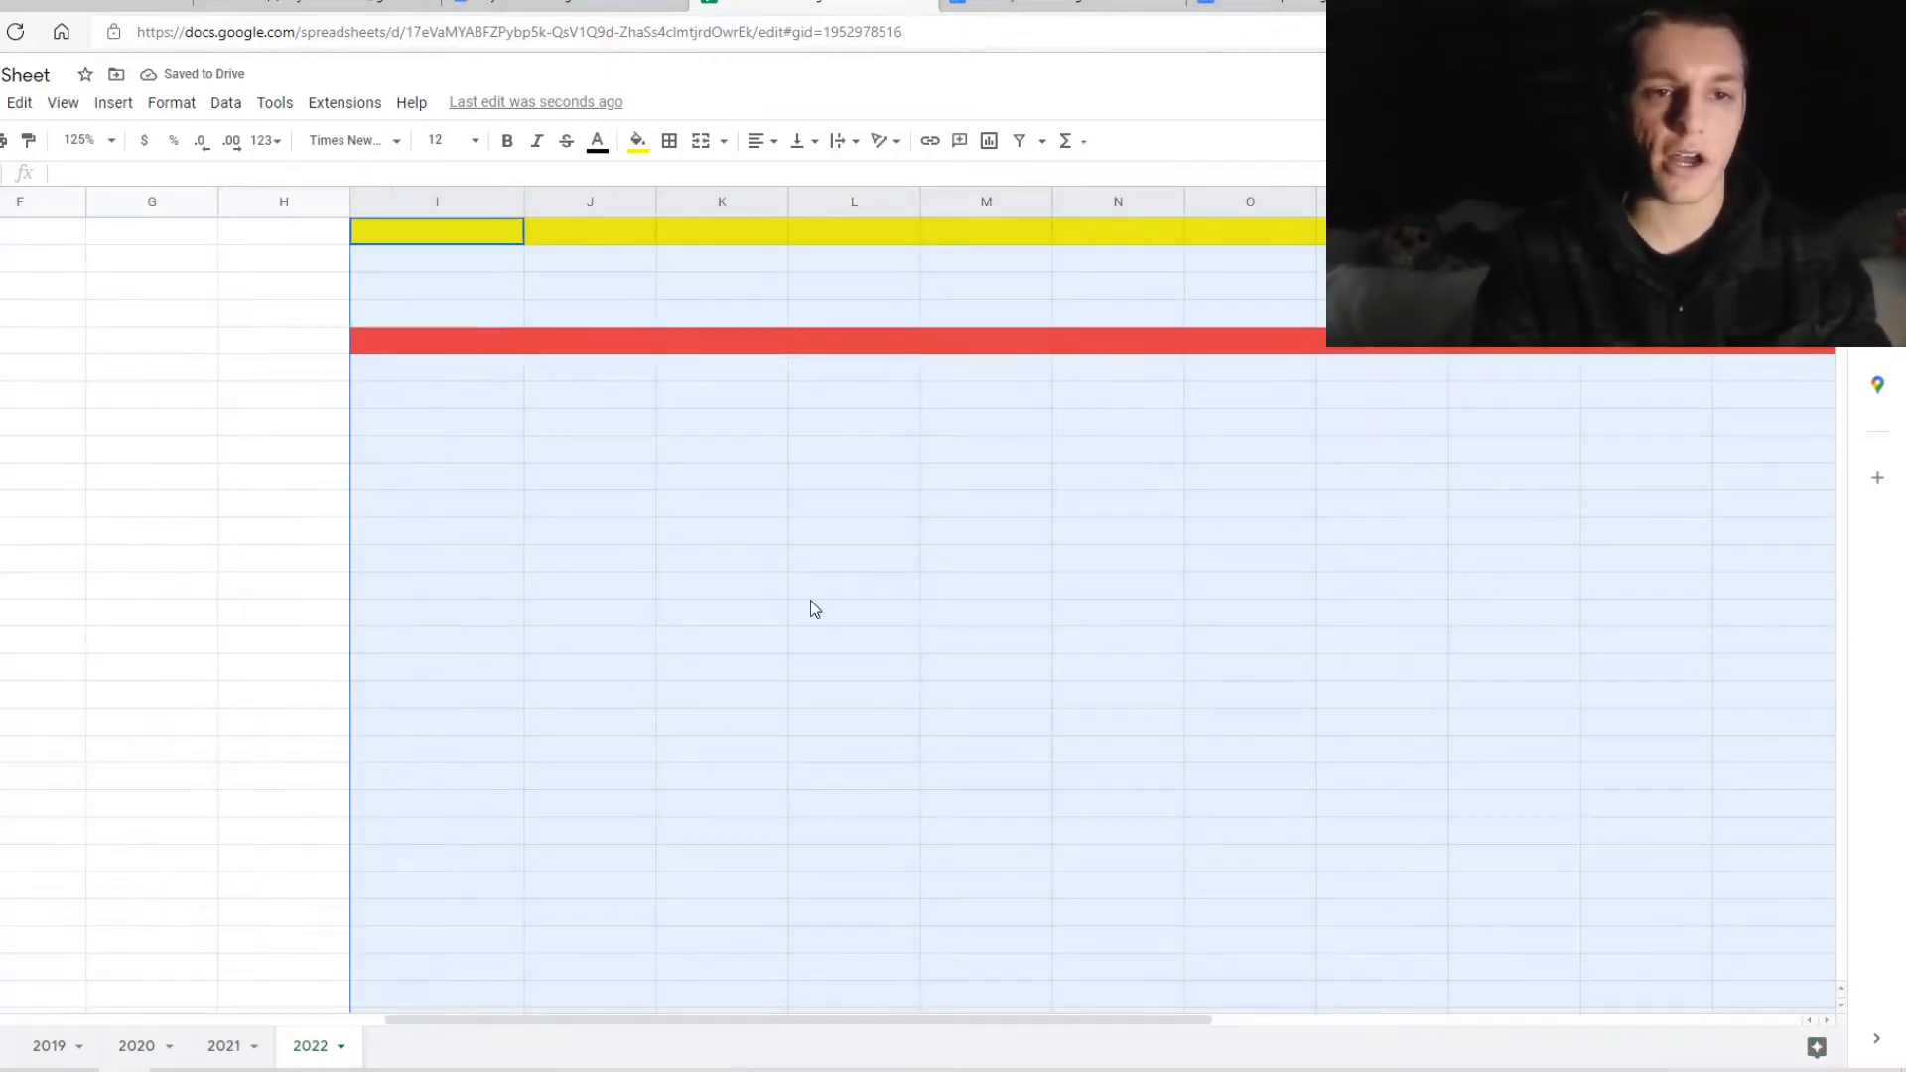
pyautogui.scroll(3, 811, 600)
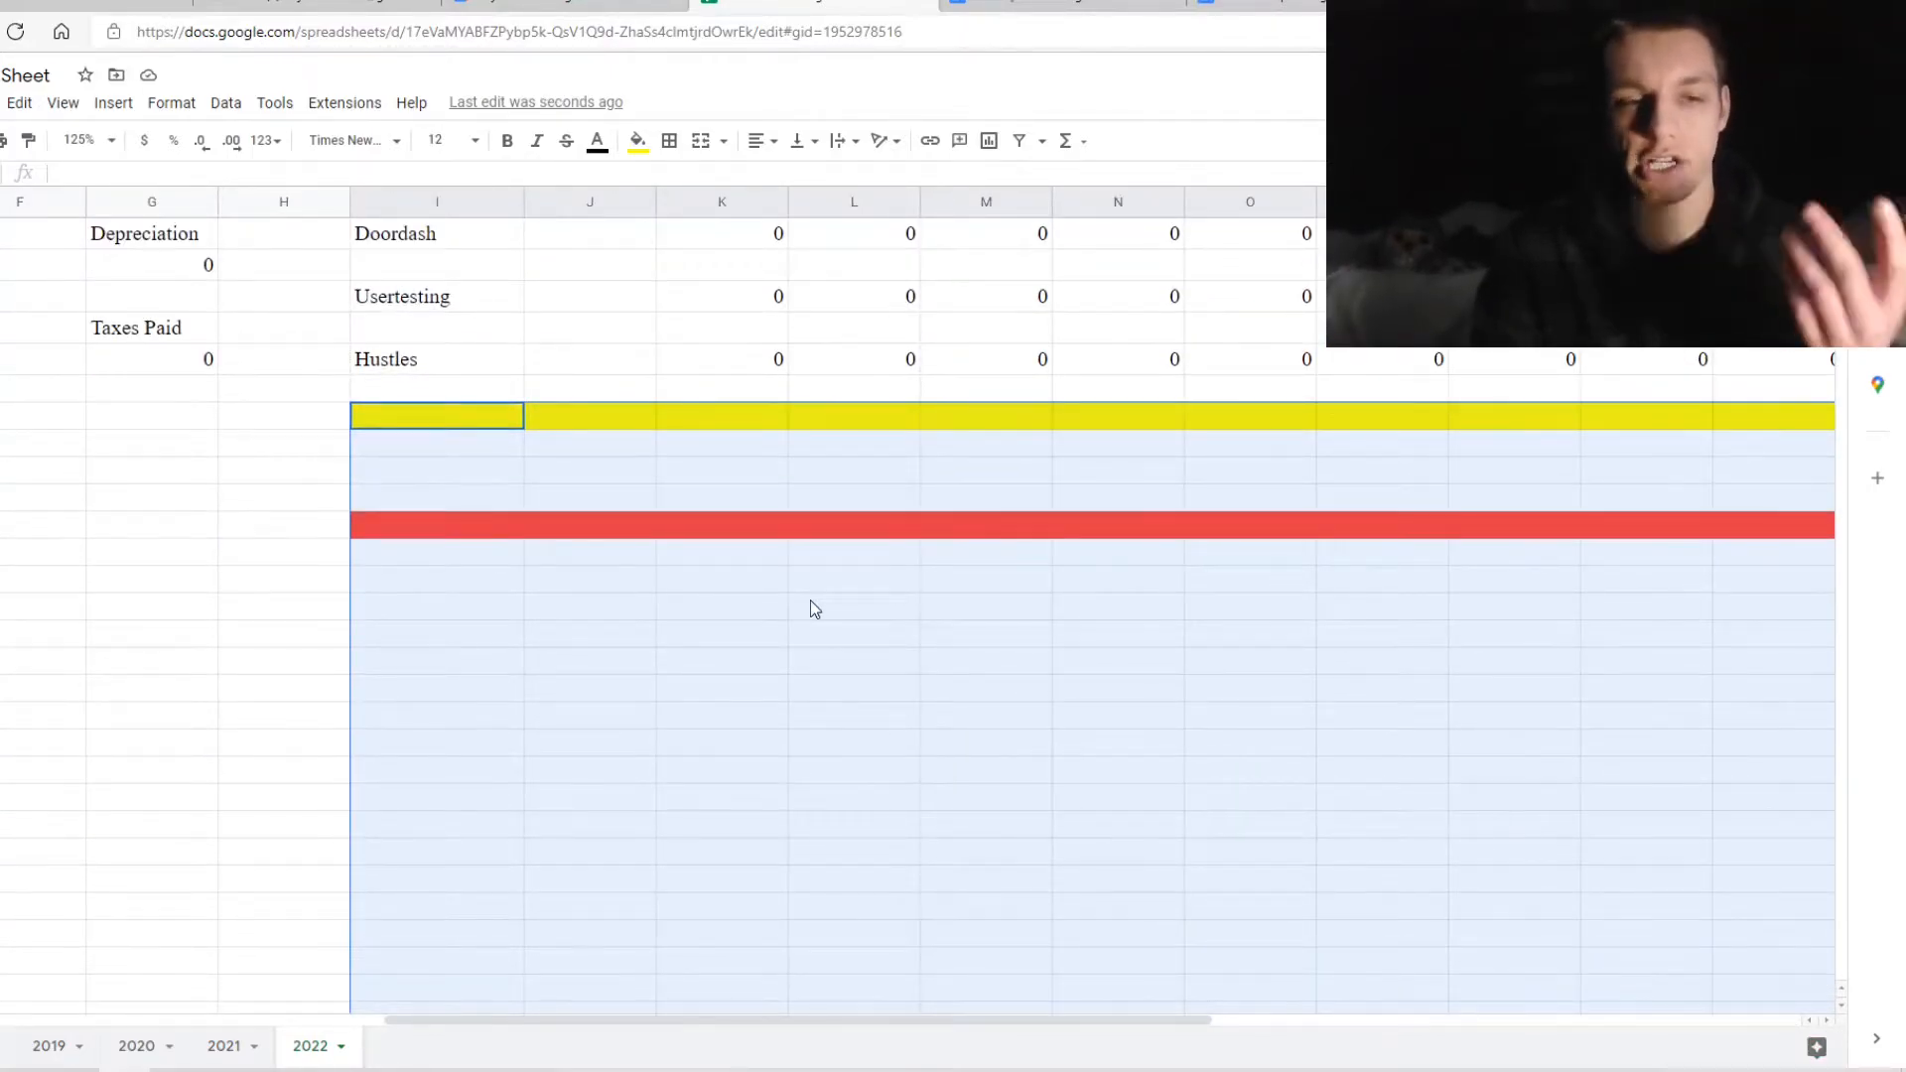
pyautogui.doubleClick(391, 425)
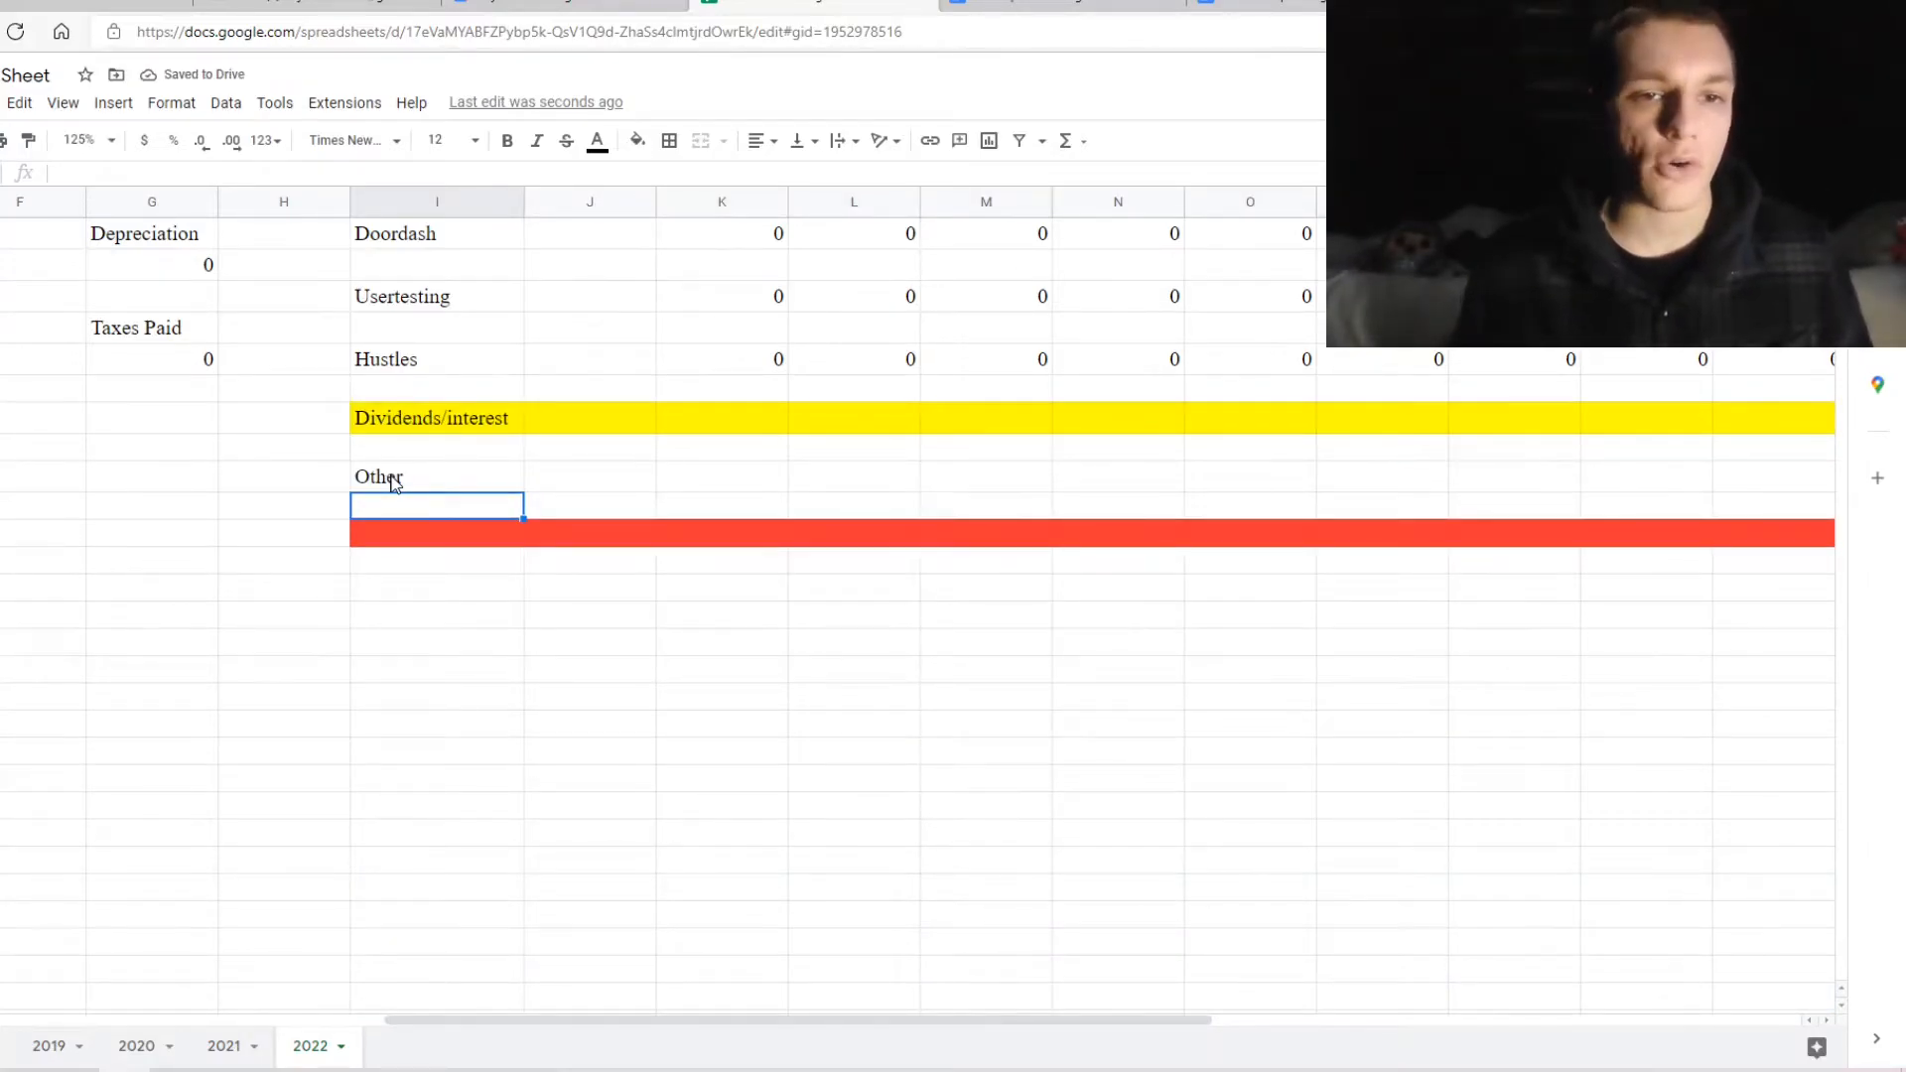
pyautogui.click(403, 540)
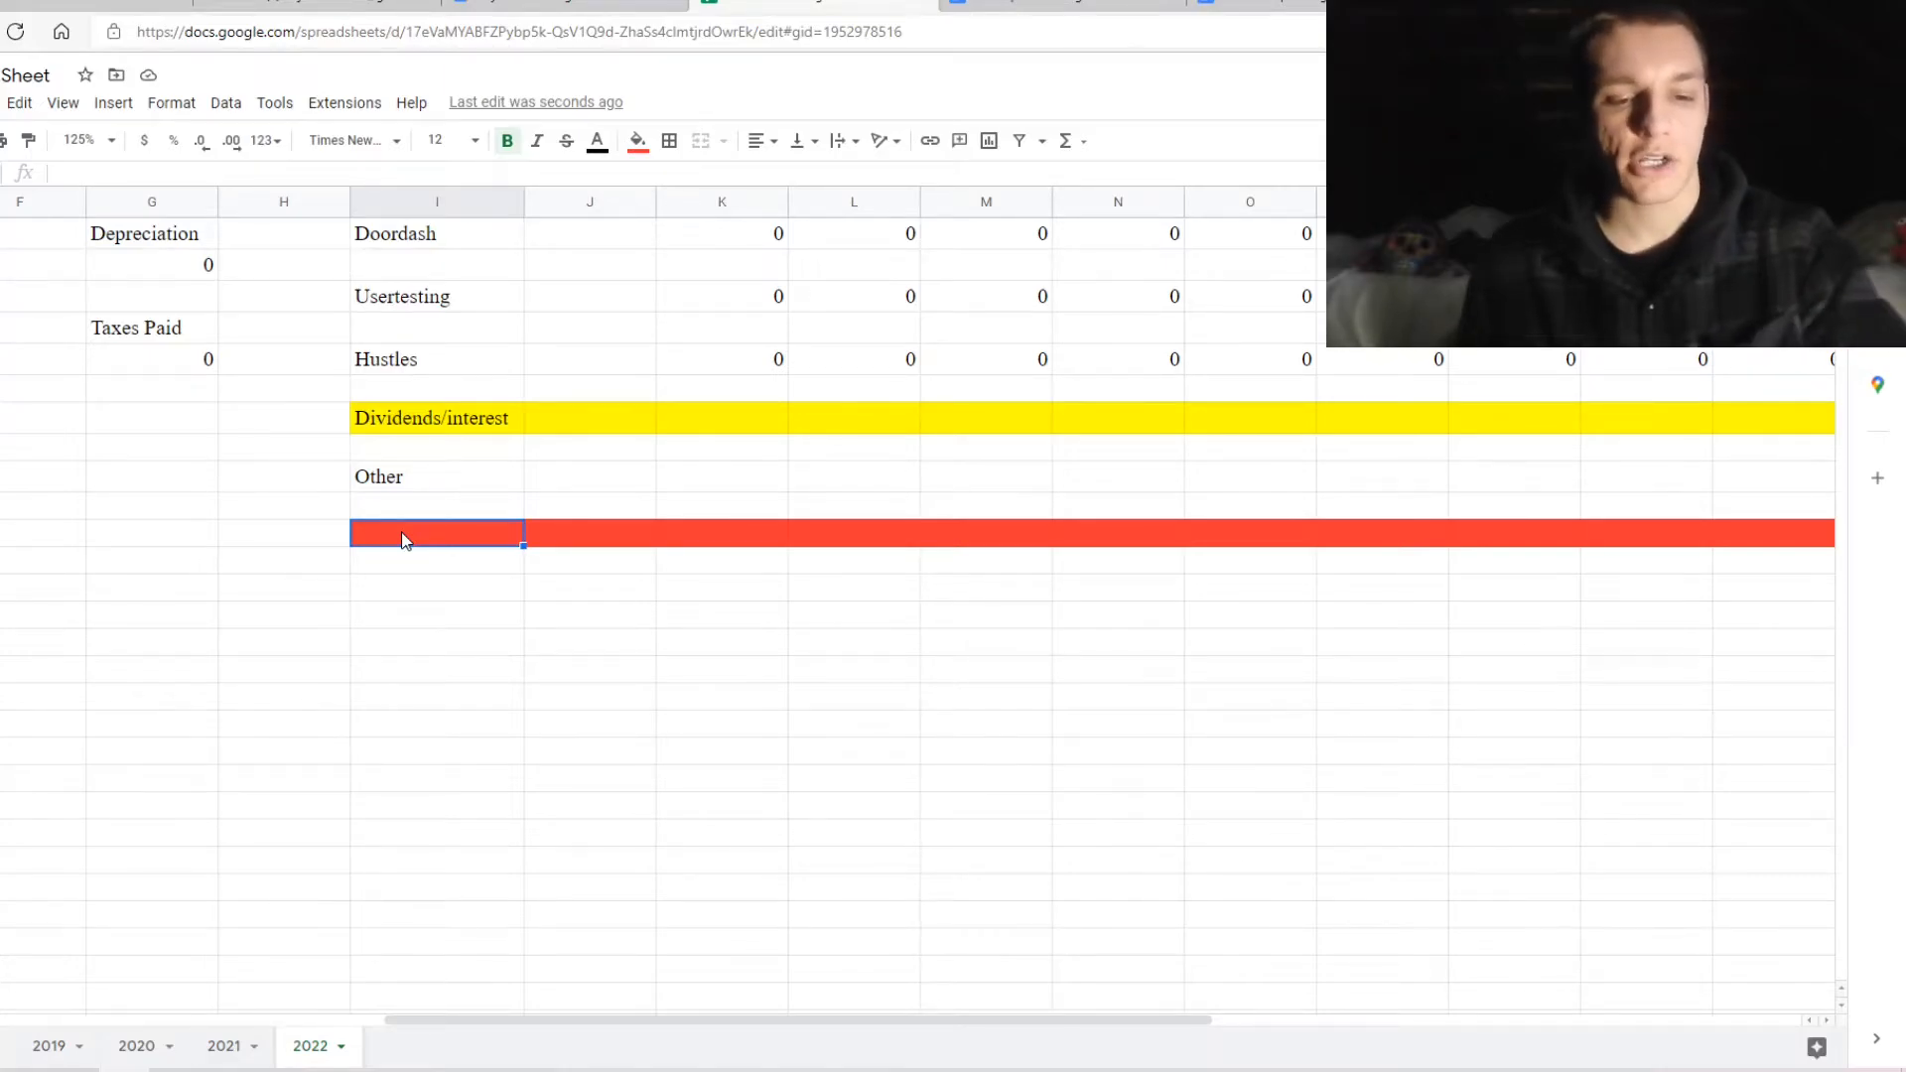
pyautogui.hotkey('ctrl', 'v')
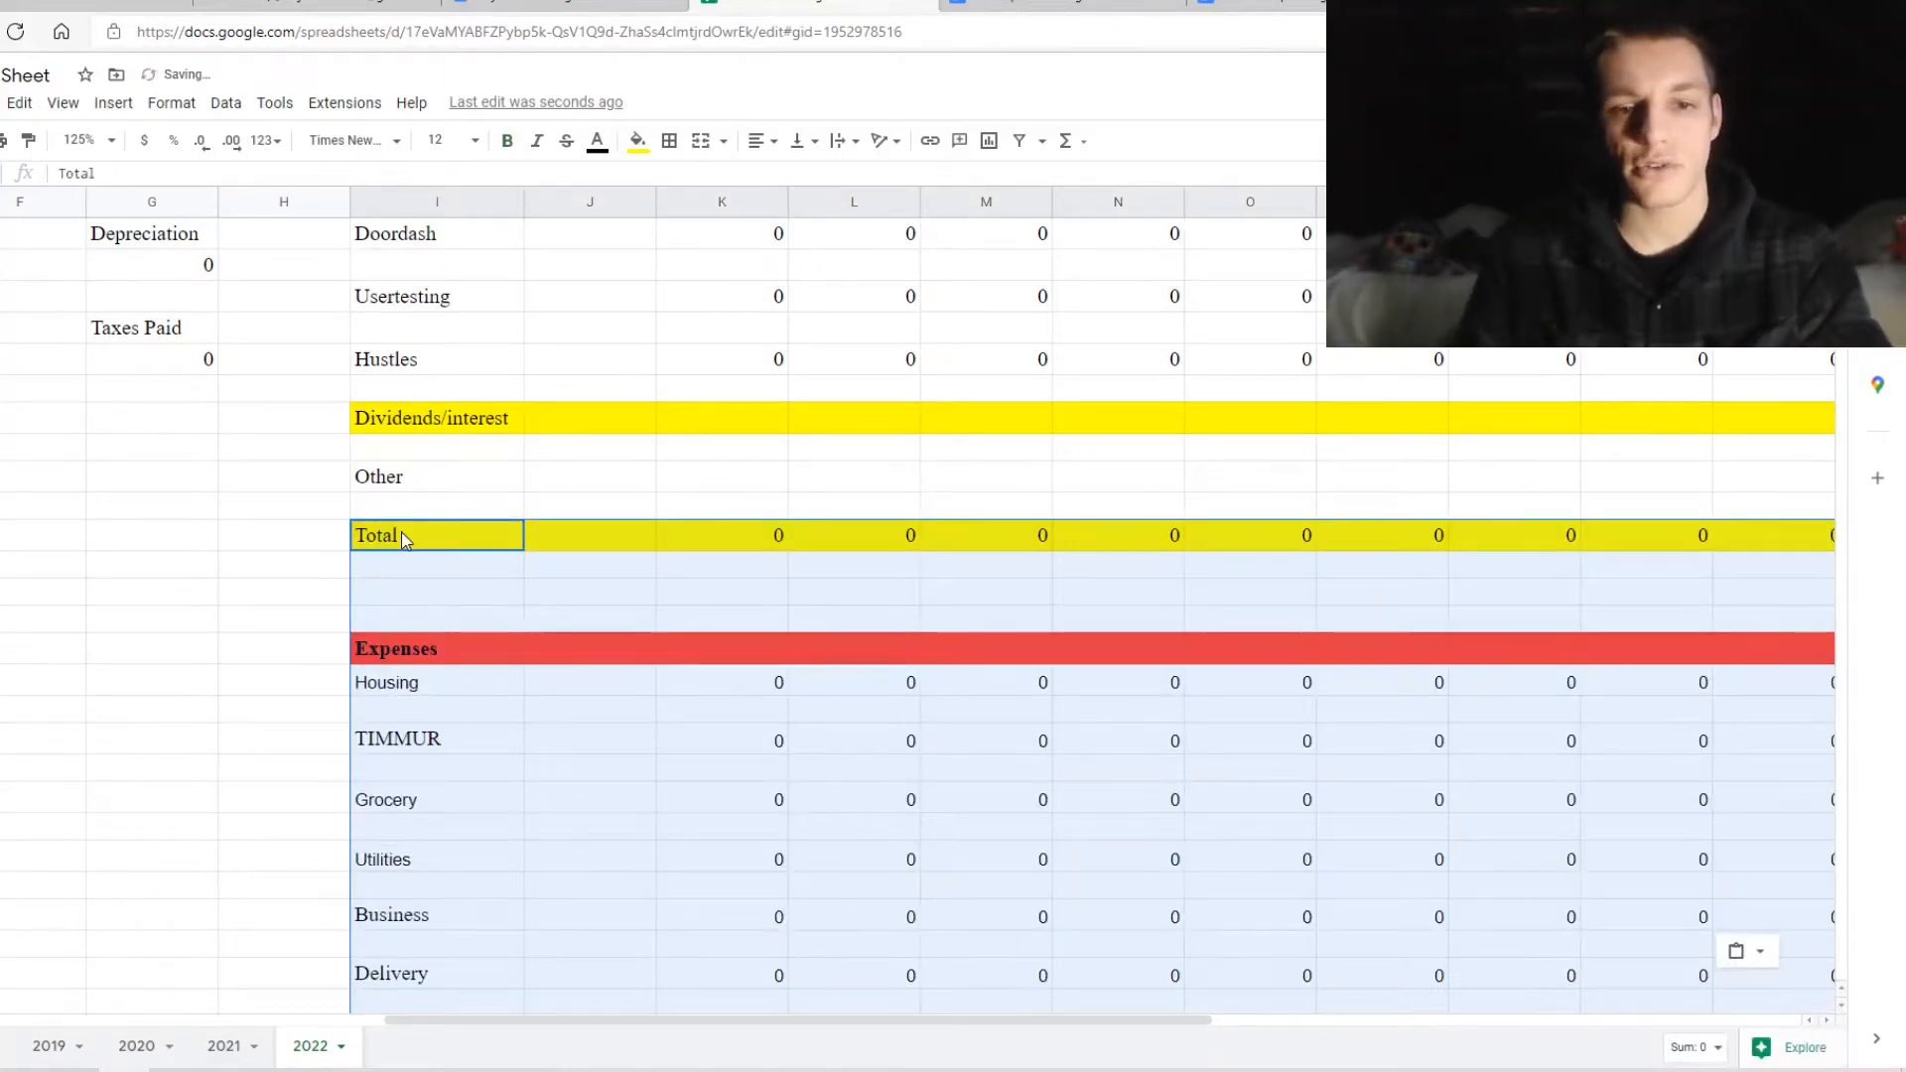
pyautogui.scroll(-1, 404, 539)
pyautogui.scroll(-1, 405, 539)
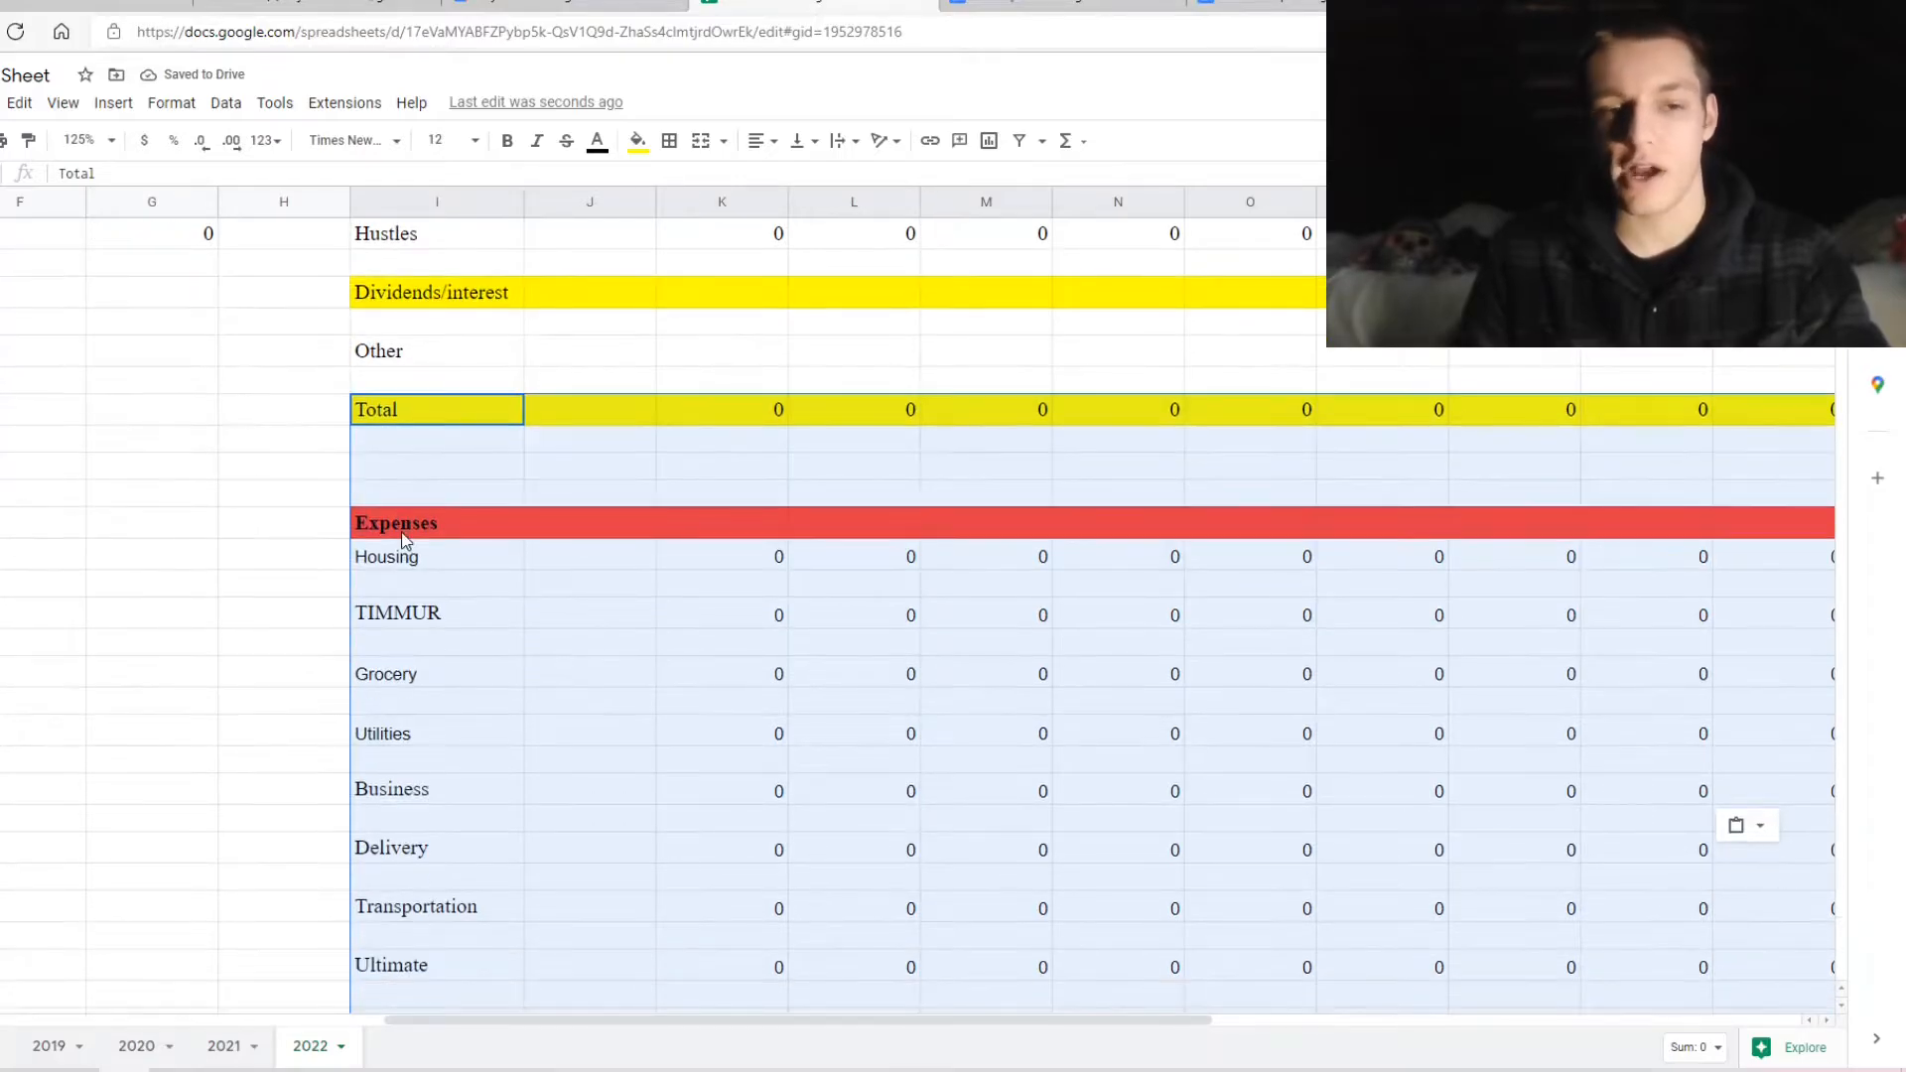
pyautogui.click(289, 521)
pyautogui.scroll(4, 289, 520)
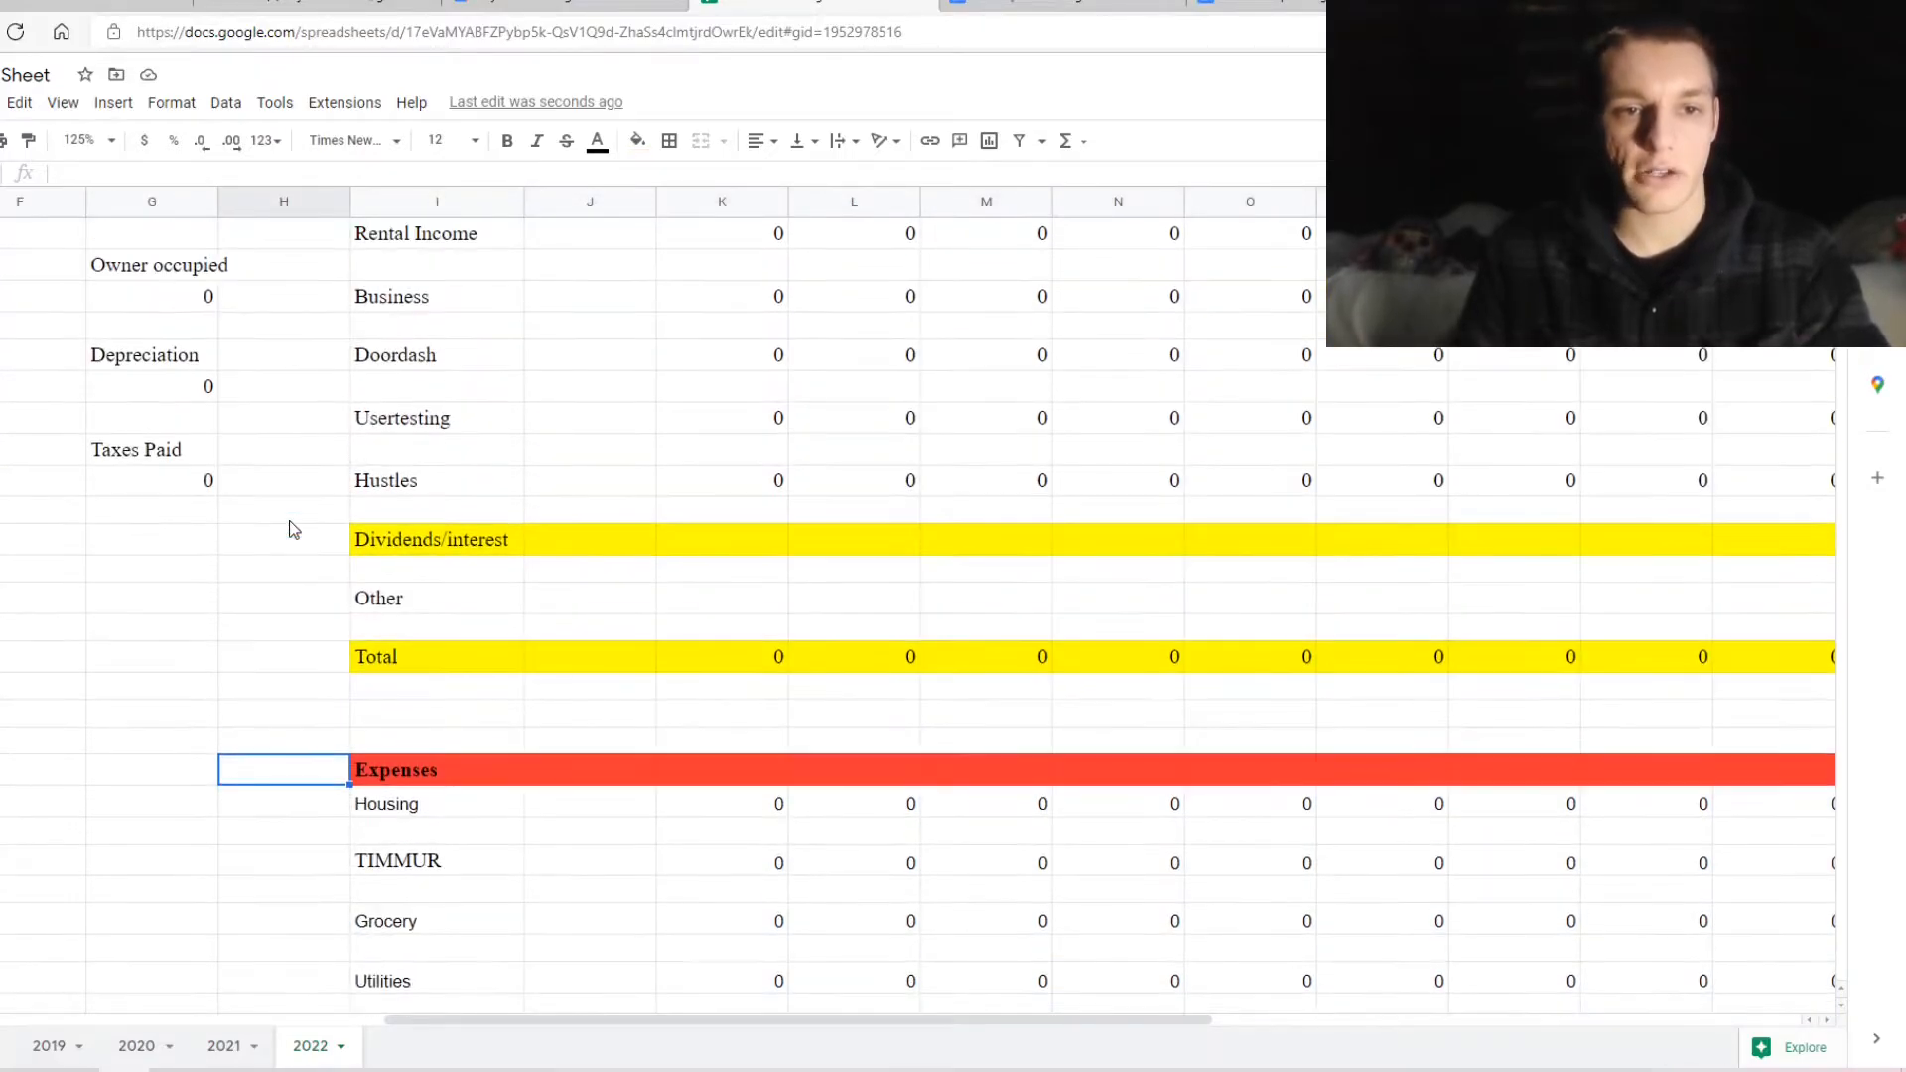
# Reset the fill colour to remove the yellow from the Dividends/interest row
pyautogui.click(422, 537)
pyautogui.moveTo(422, 541)
pyautogui.mouseDown()
pyautogui.moveTo(963, 566)
pyautogui.moveTo(1523, 546)
pyautogui.moveTo(1700, 574)
pyautogui.moveTo(1843, 540)
pyautogui.moveTo(1099, 553)
pyautogui.mouseUp()
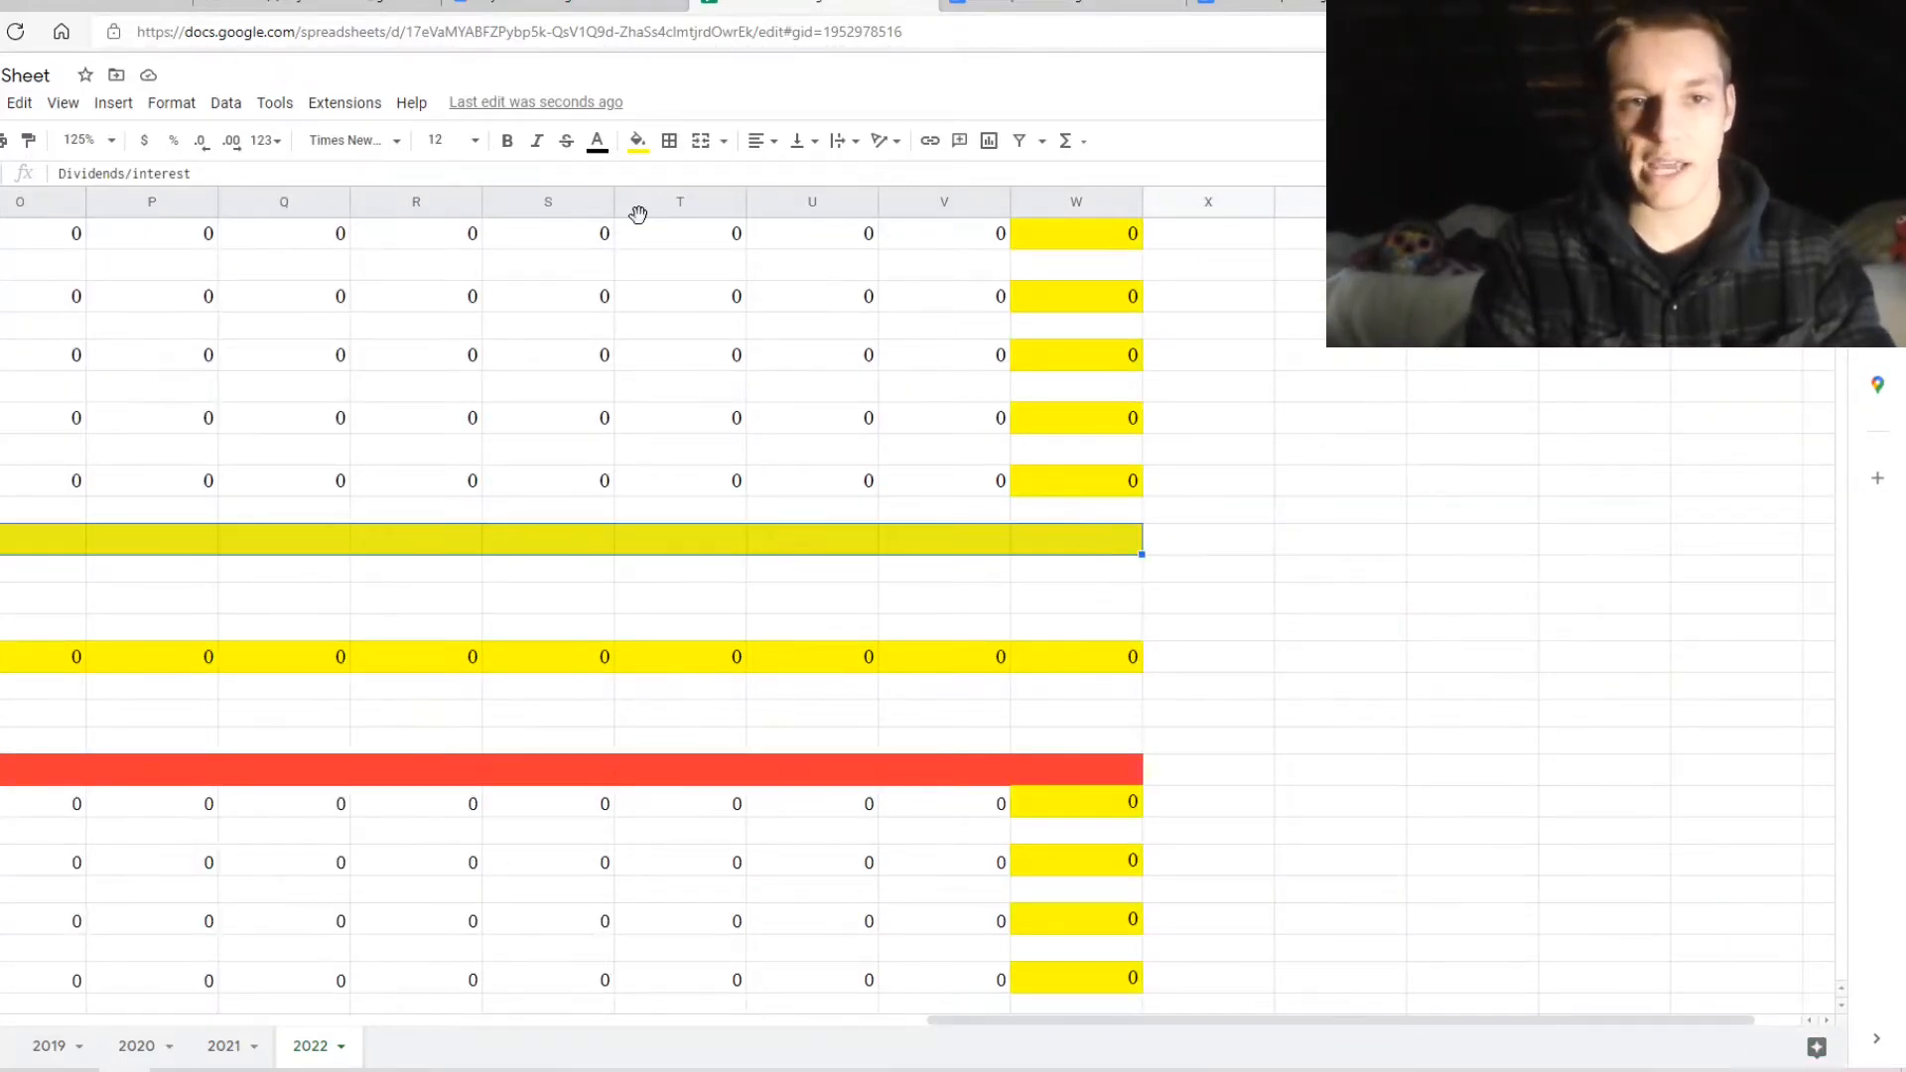
pyautogui.click(637, 140)
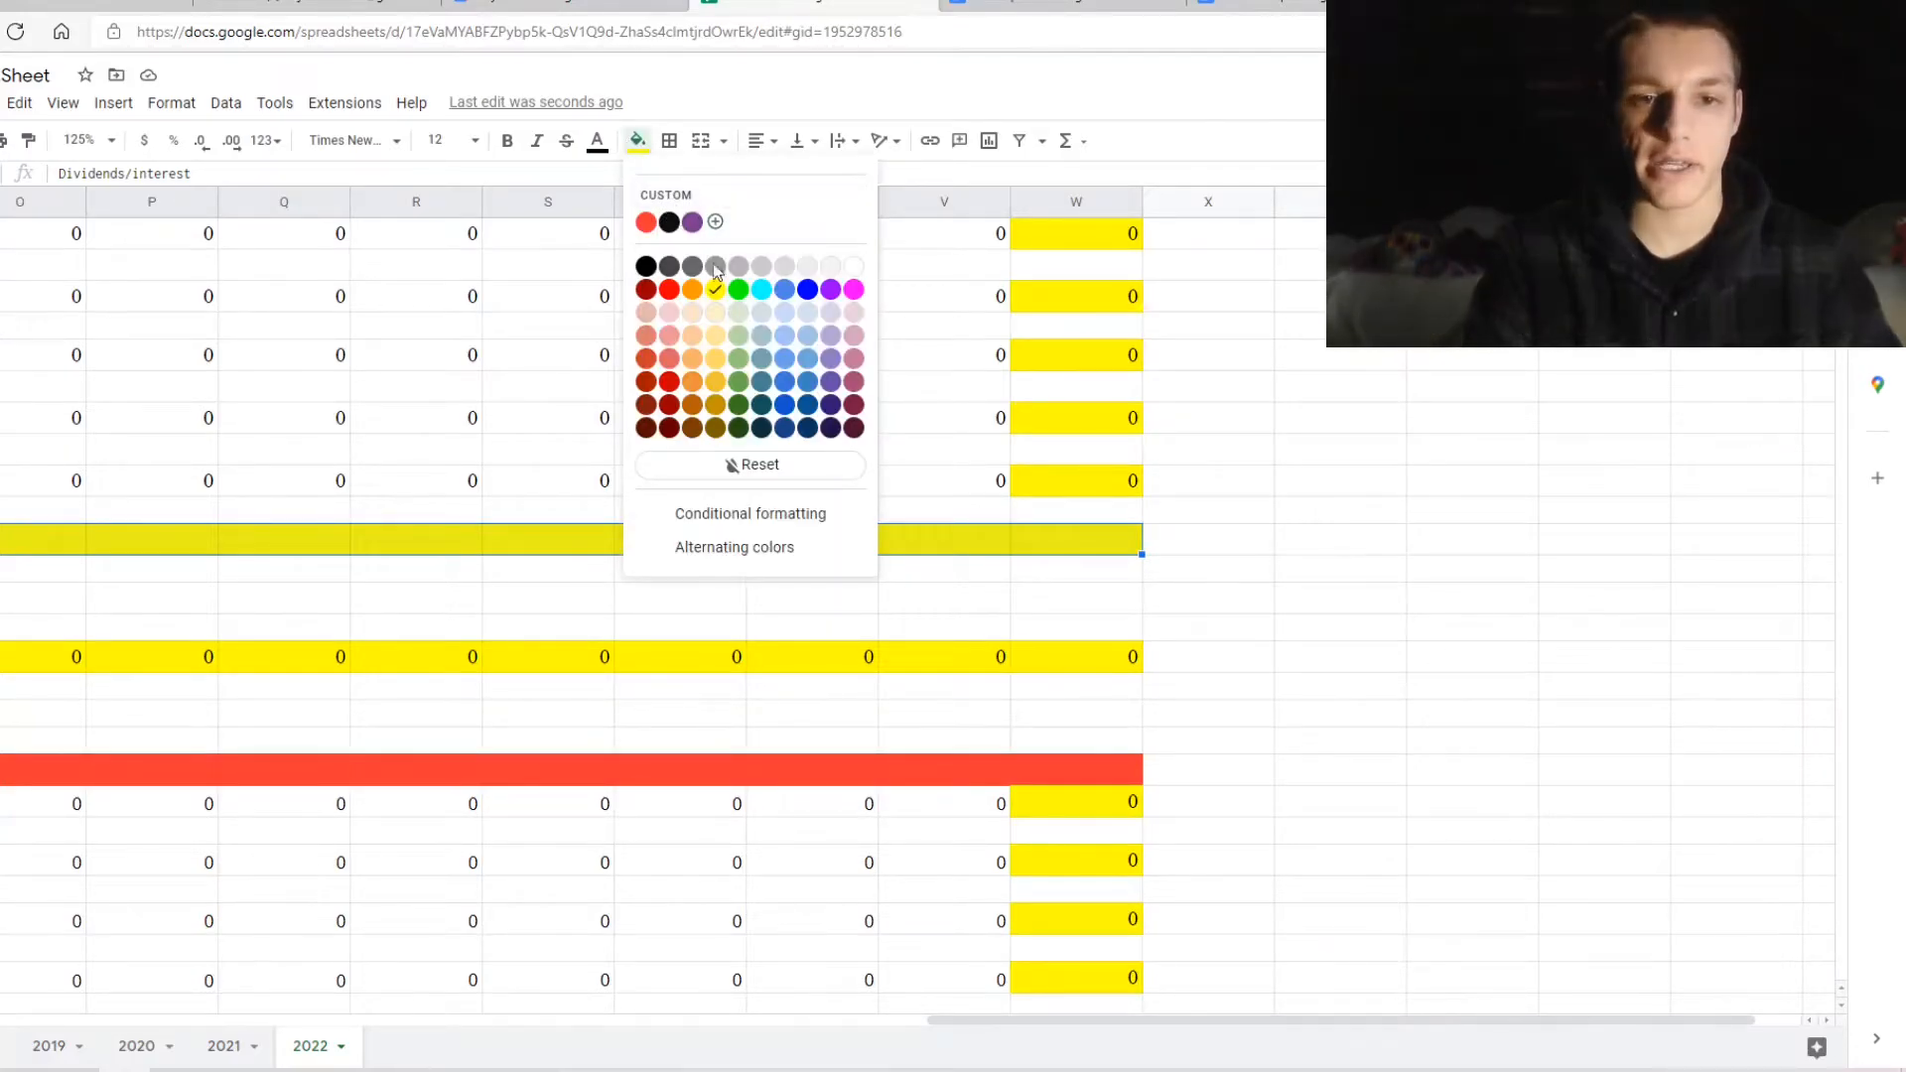
pyautogui.click(759, 473)
pyautogui.hscroll(-8, 625, 504)
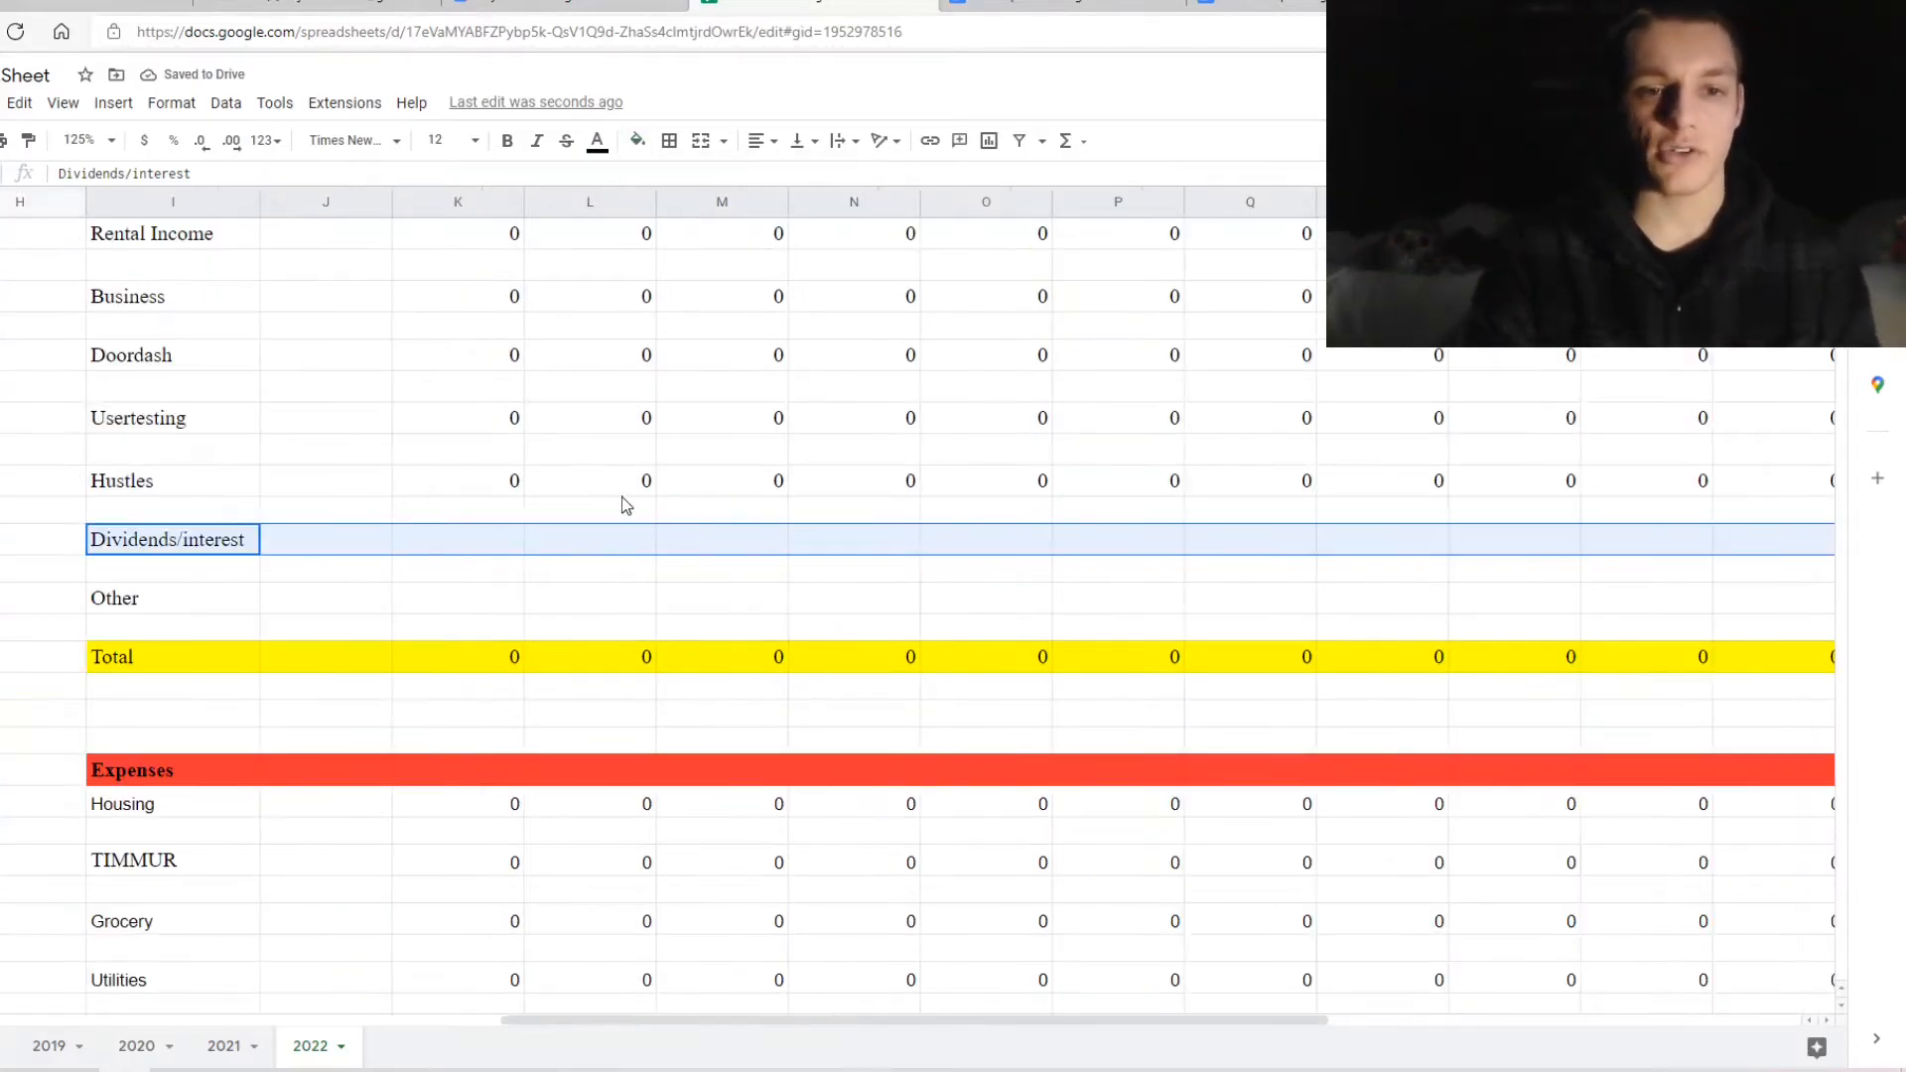
# Enter =sum(0) in the January Dividends/interest cell
pyautogui.click(505, 603)
pyautogui.click(507, 540)
pyautogui.click(622, 542)
pyautogui.click(615, 604)
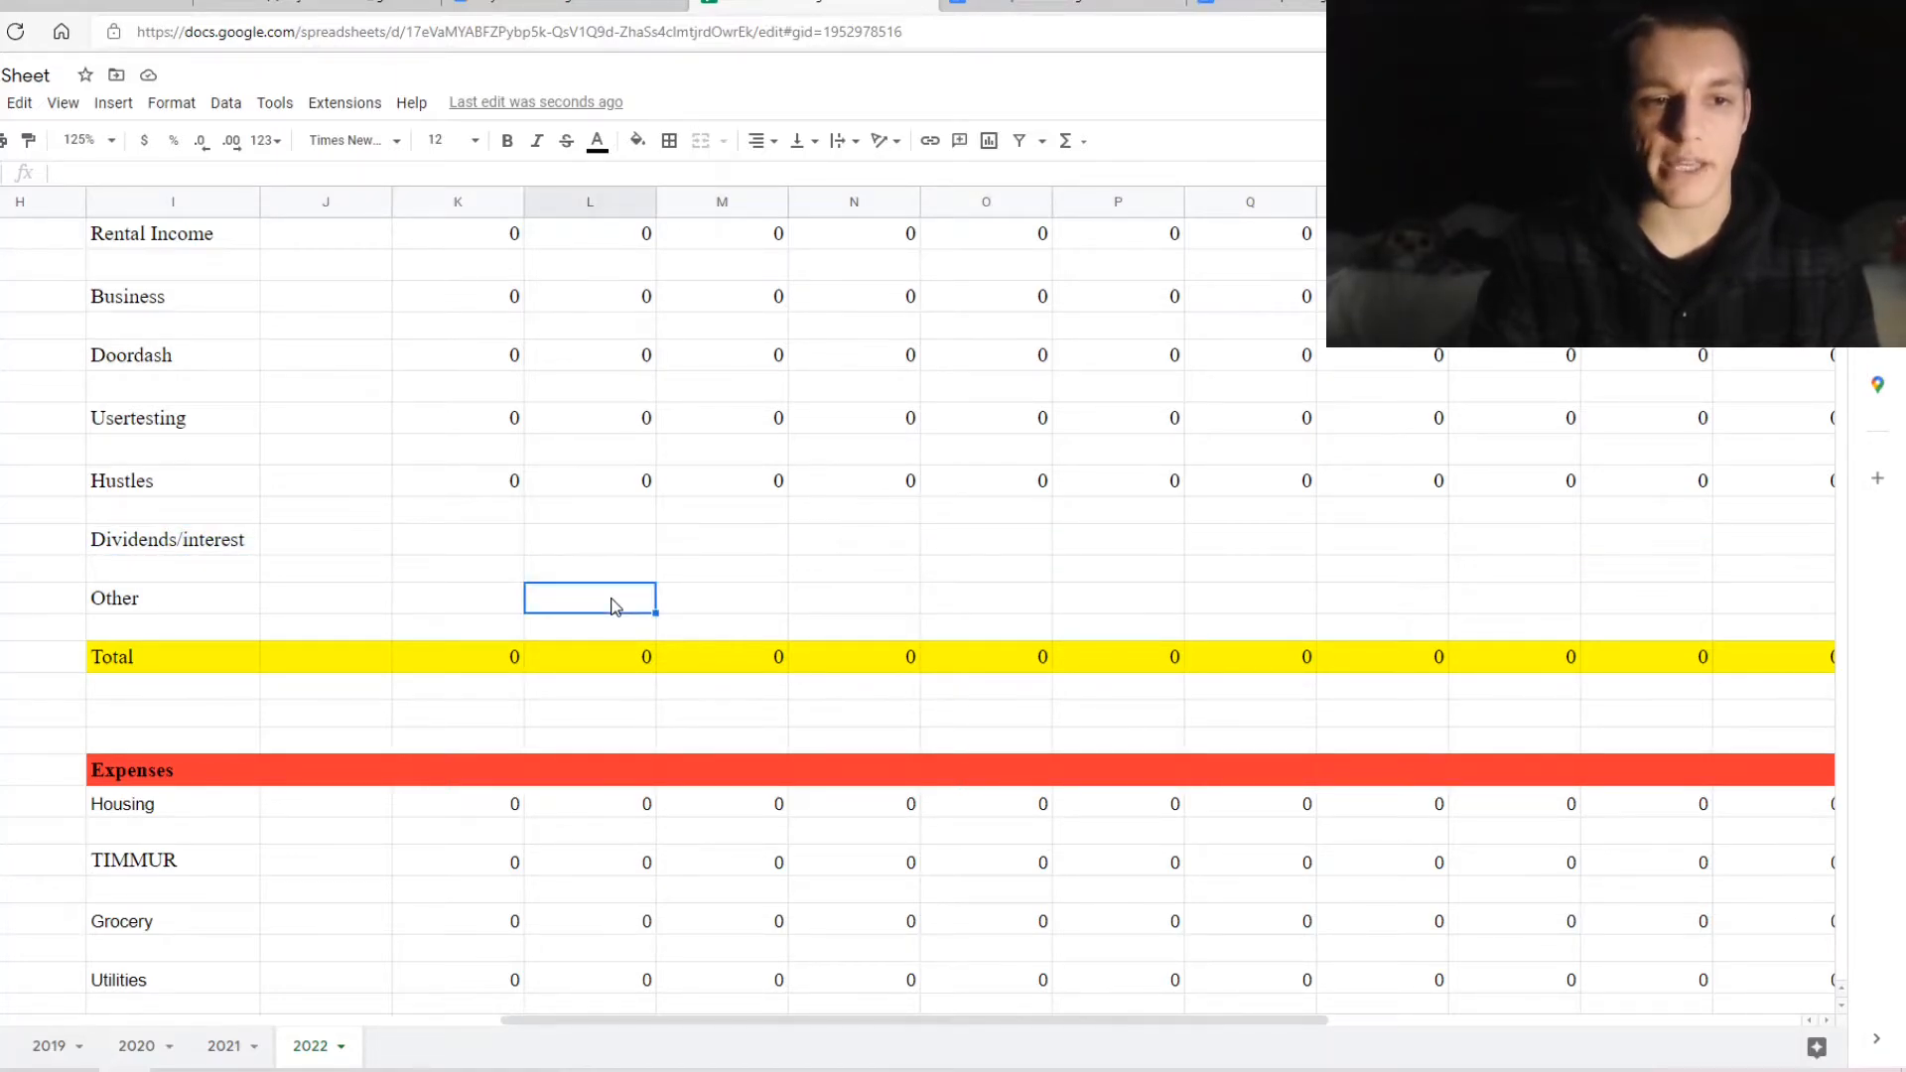
pyautogui.scroll(1, 562, 621)
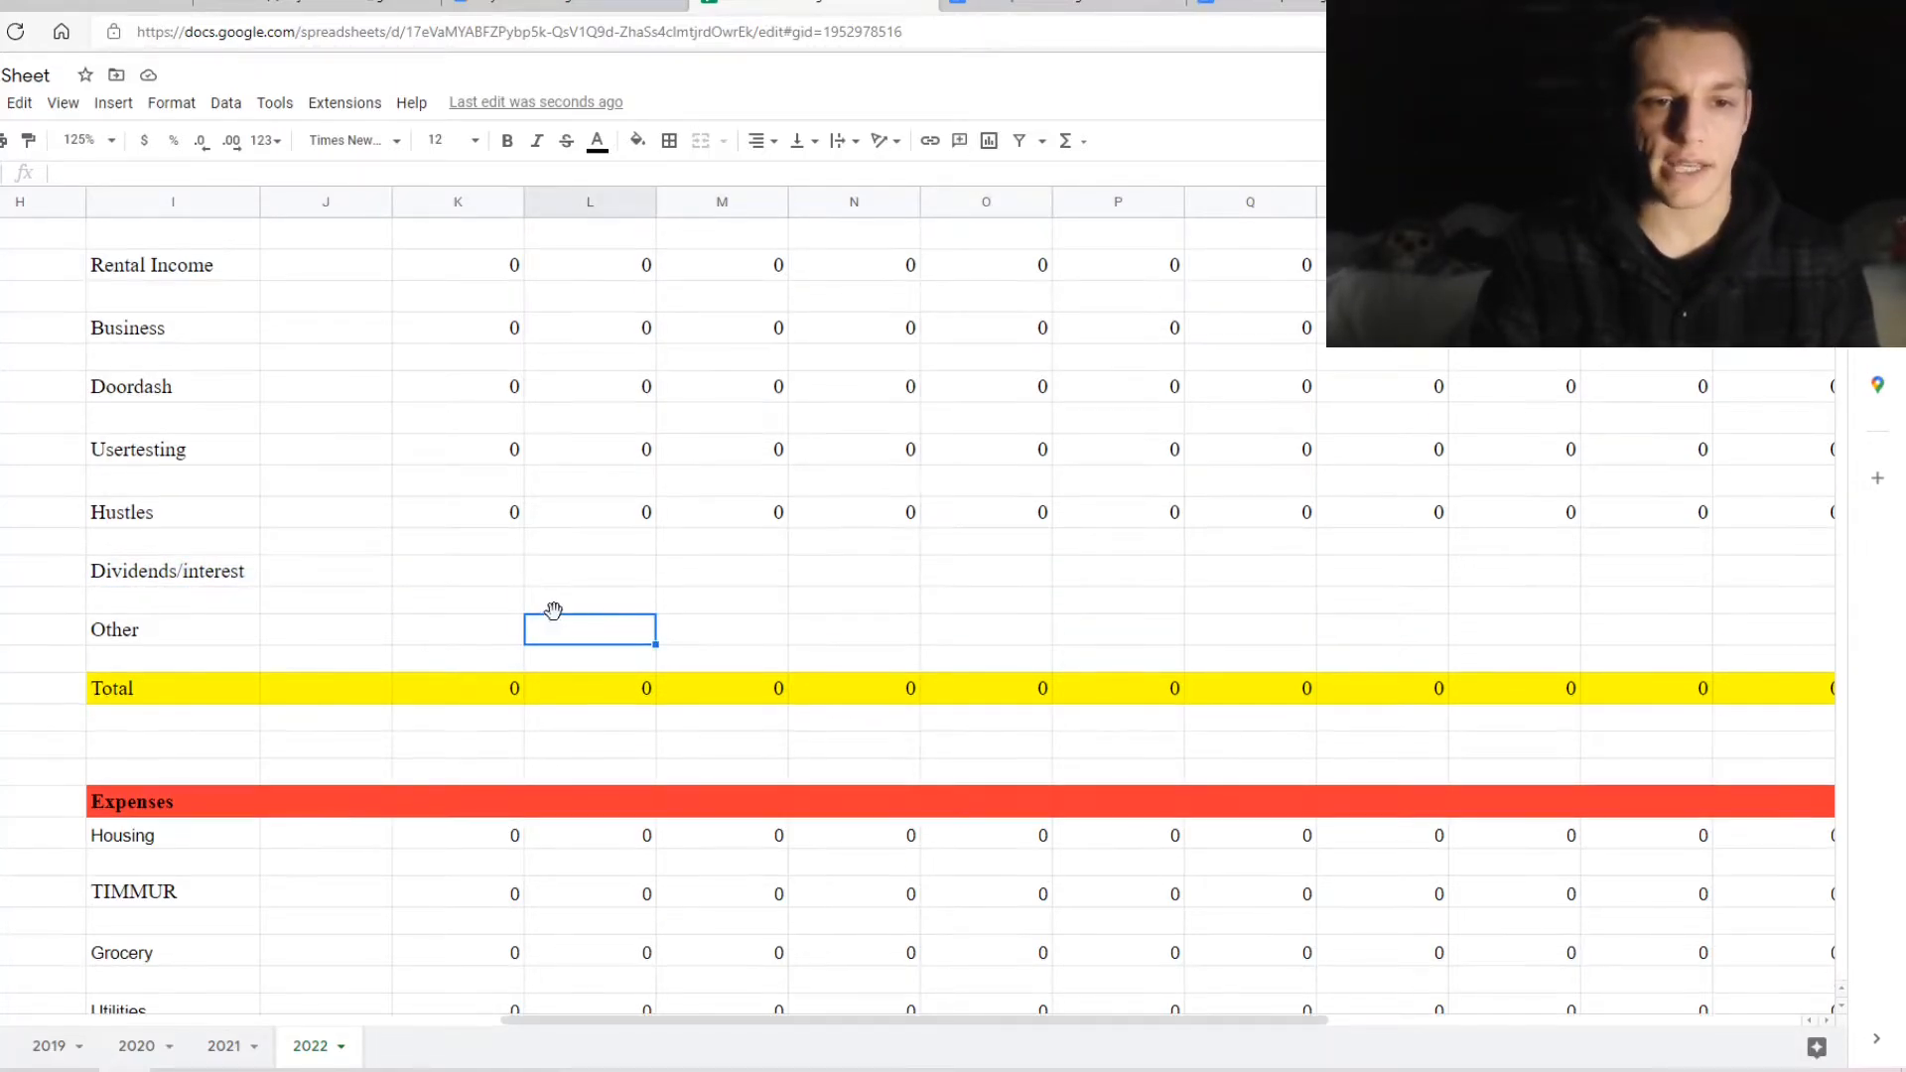
pyautogui.click(494, 568)
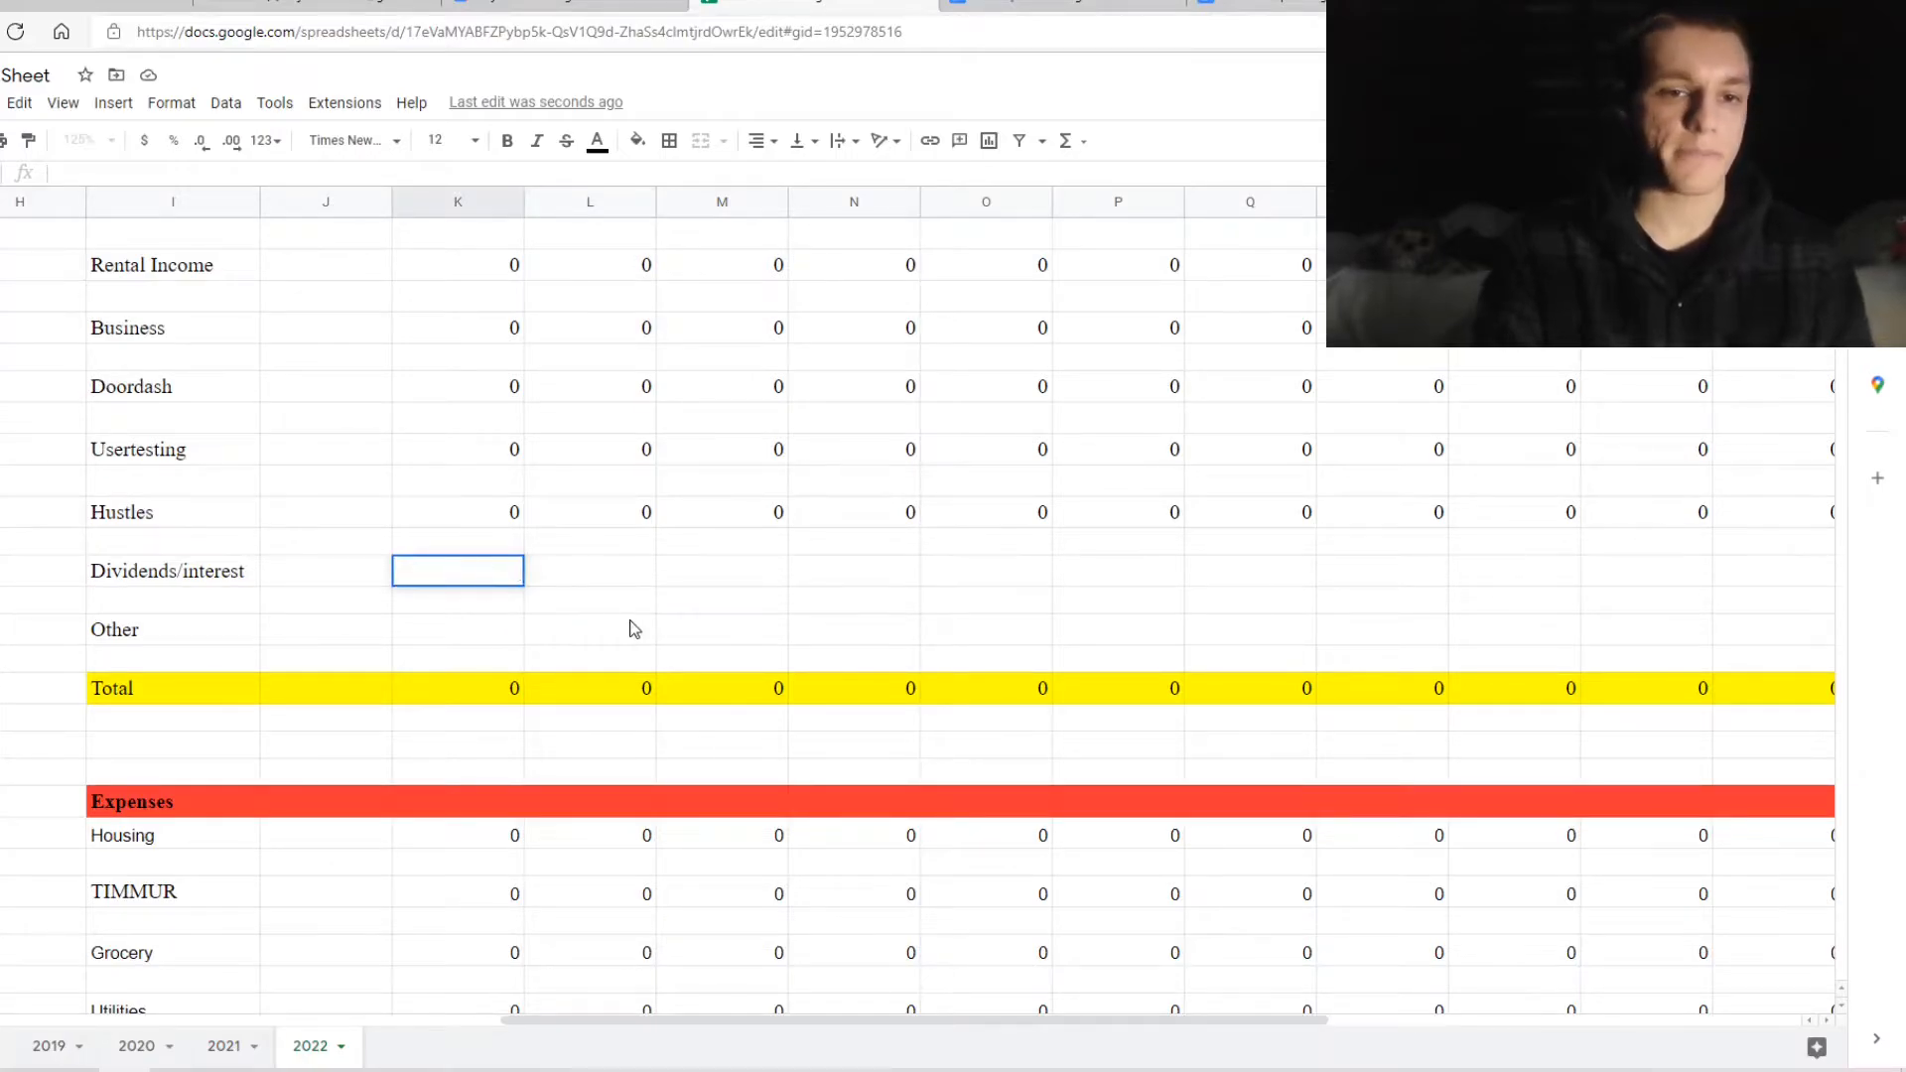
pyautogui.write('=')
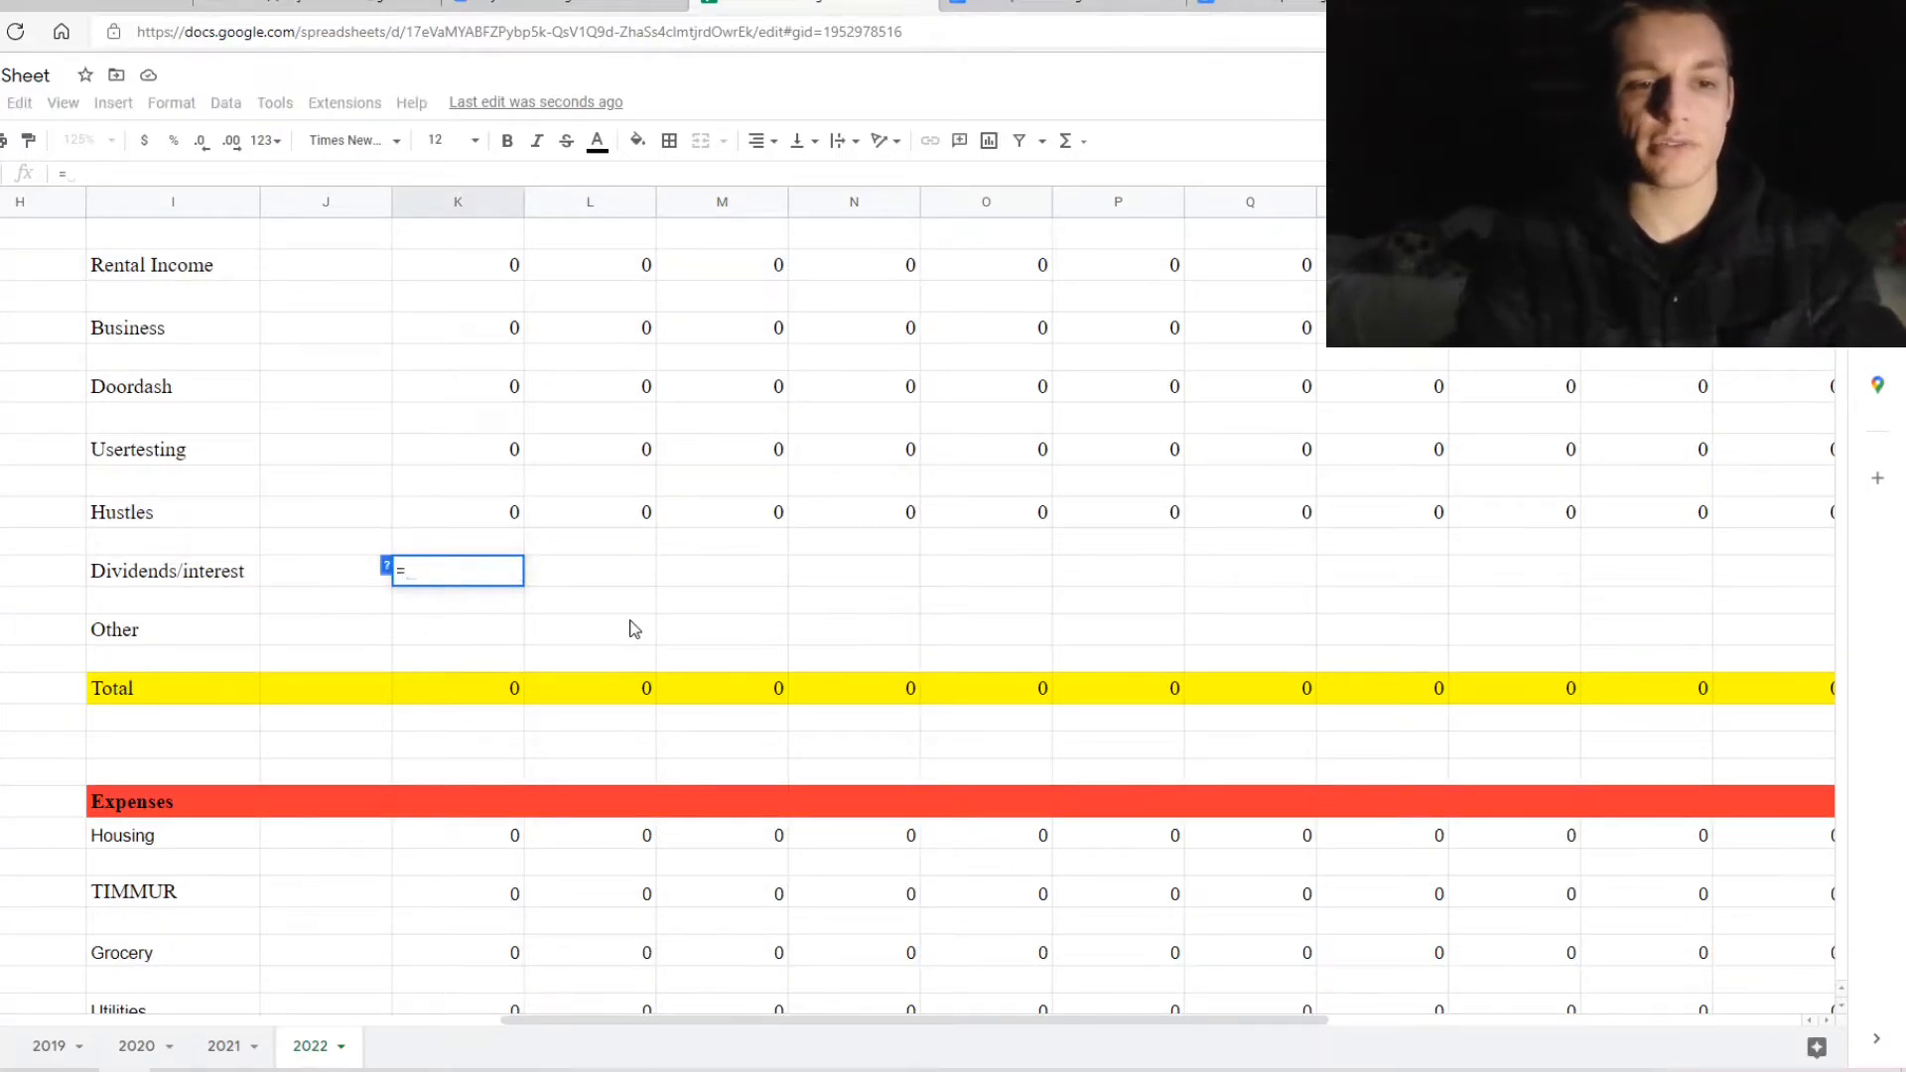
pyautogui.write('sum(')
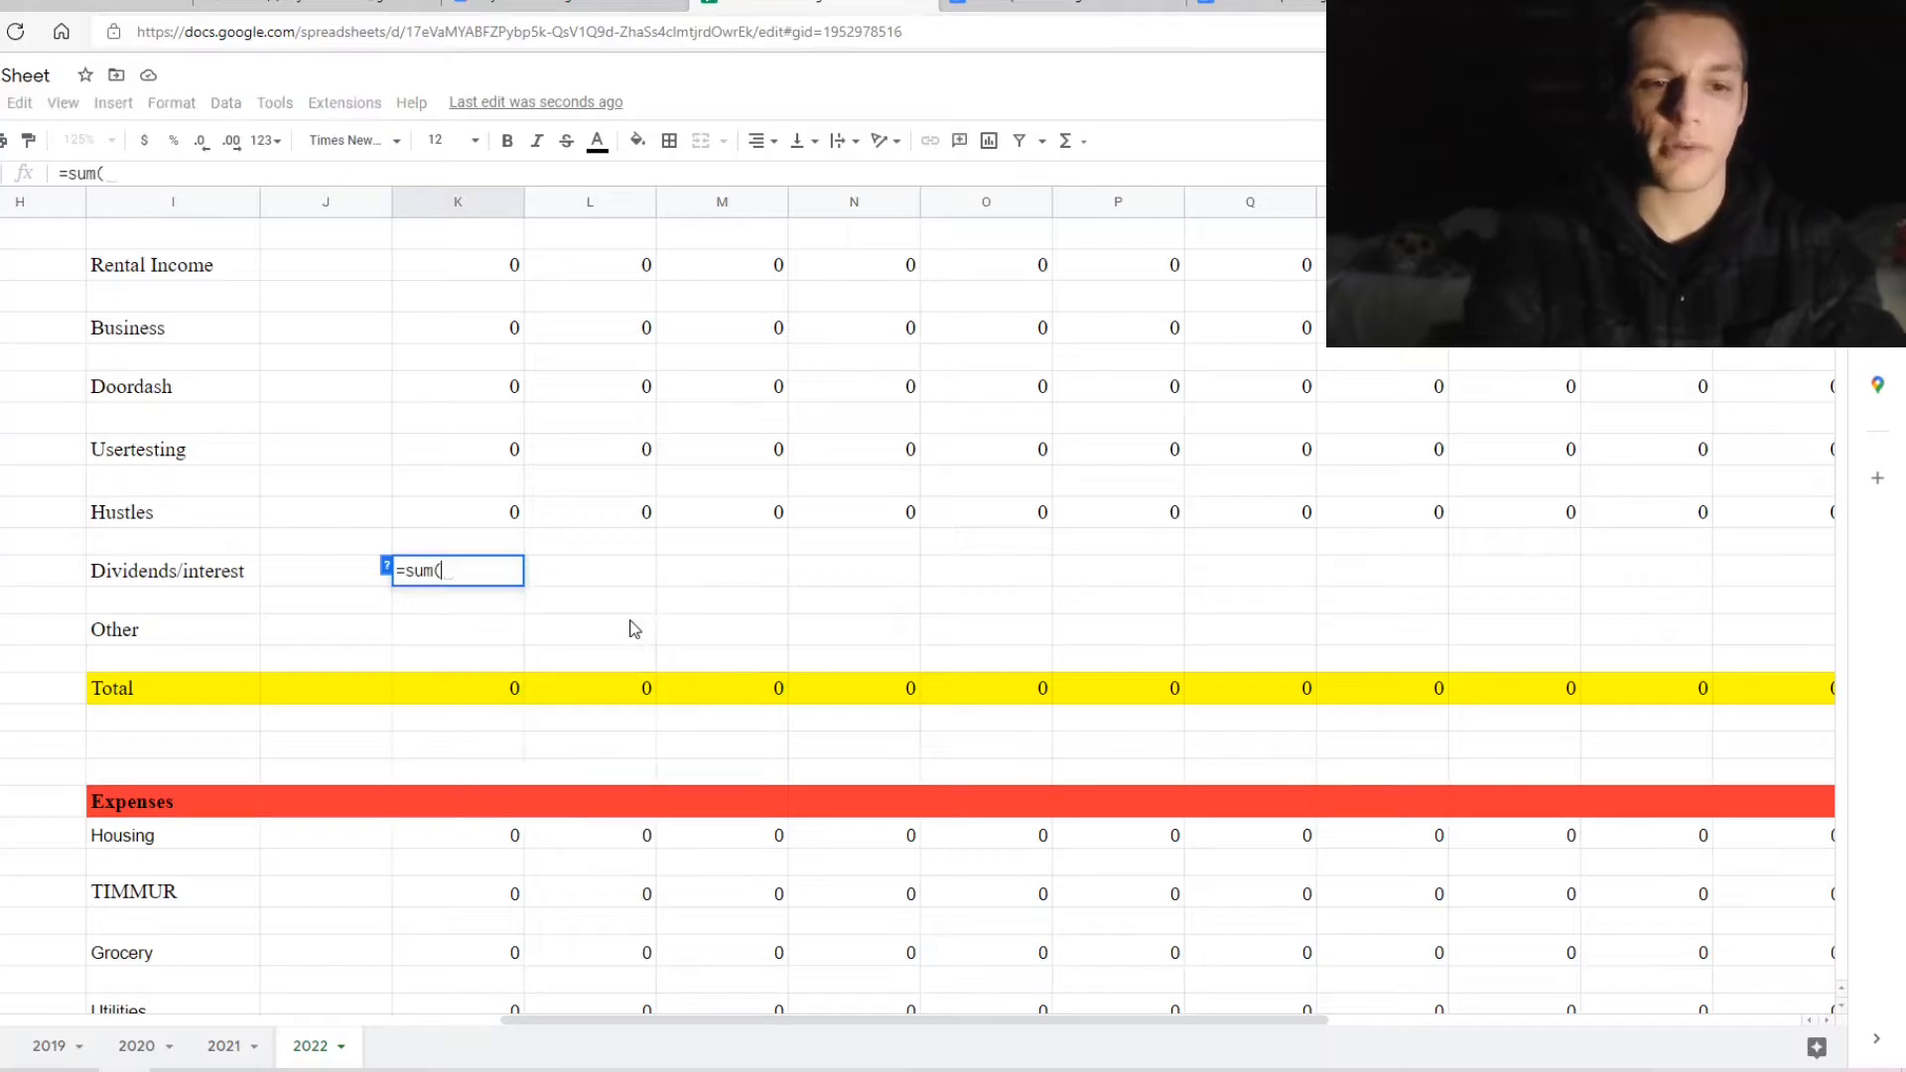
pyautogui.write('0)')
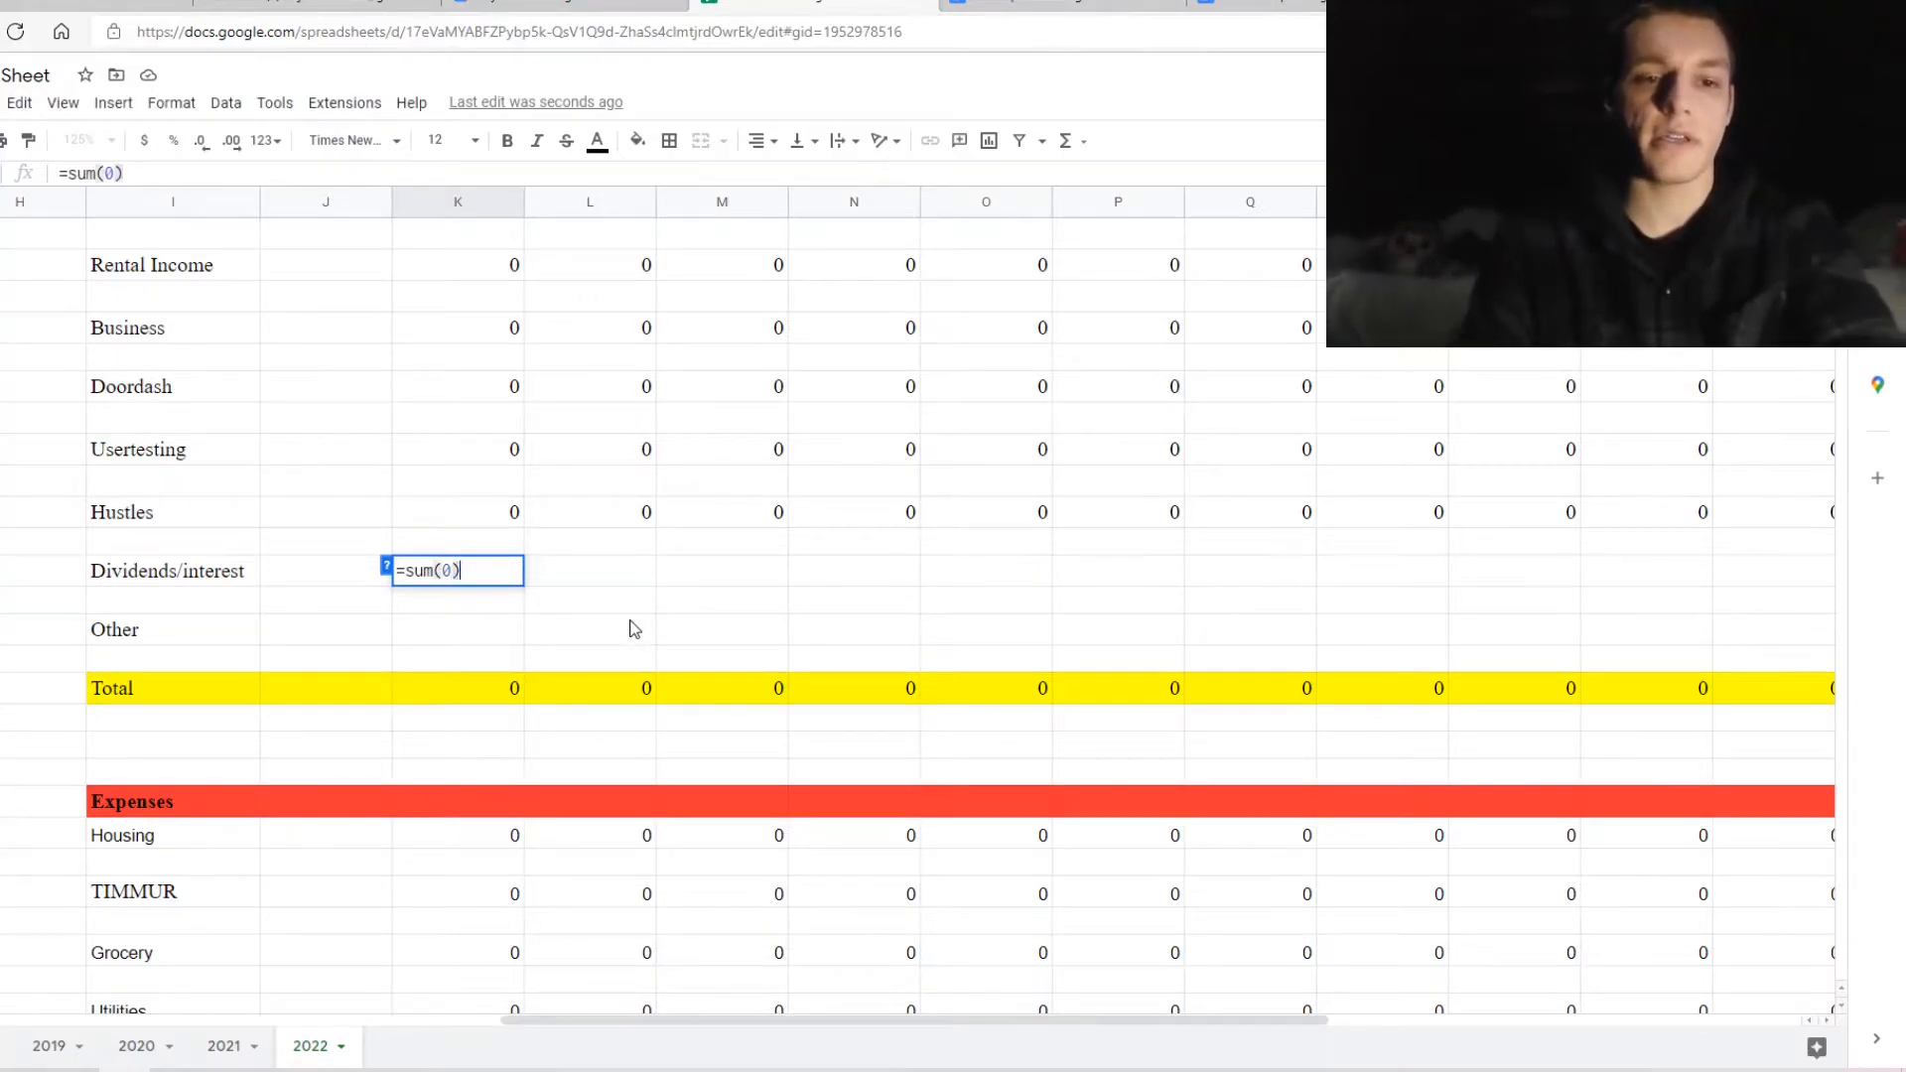
pyautogui.press('Return')
# Copy that zero across the remaining Dividends/interest months and the Other income row
pyautogui.click(455, 571)
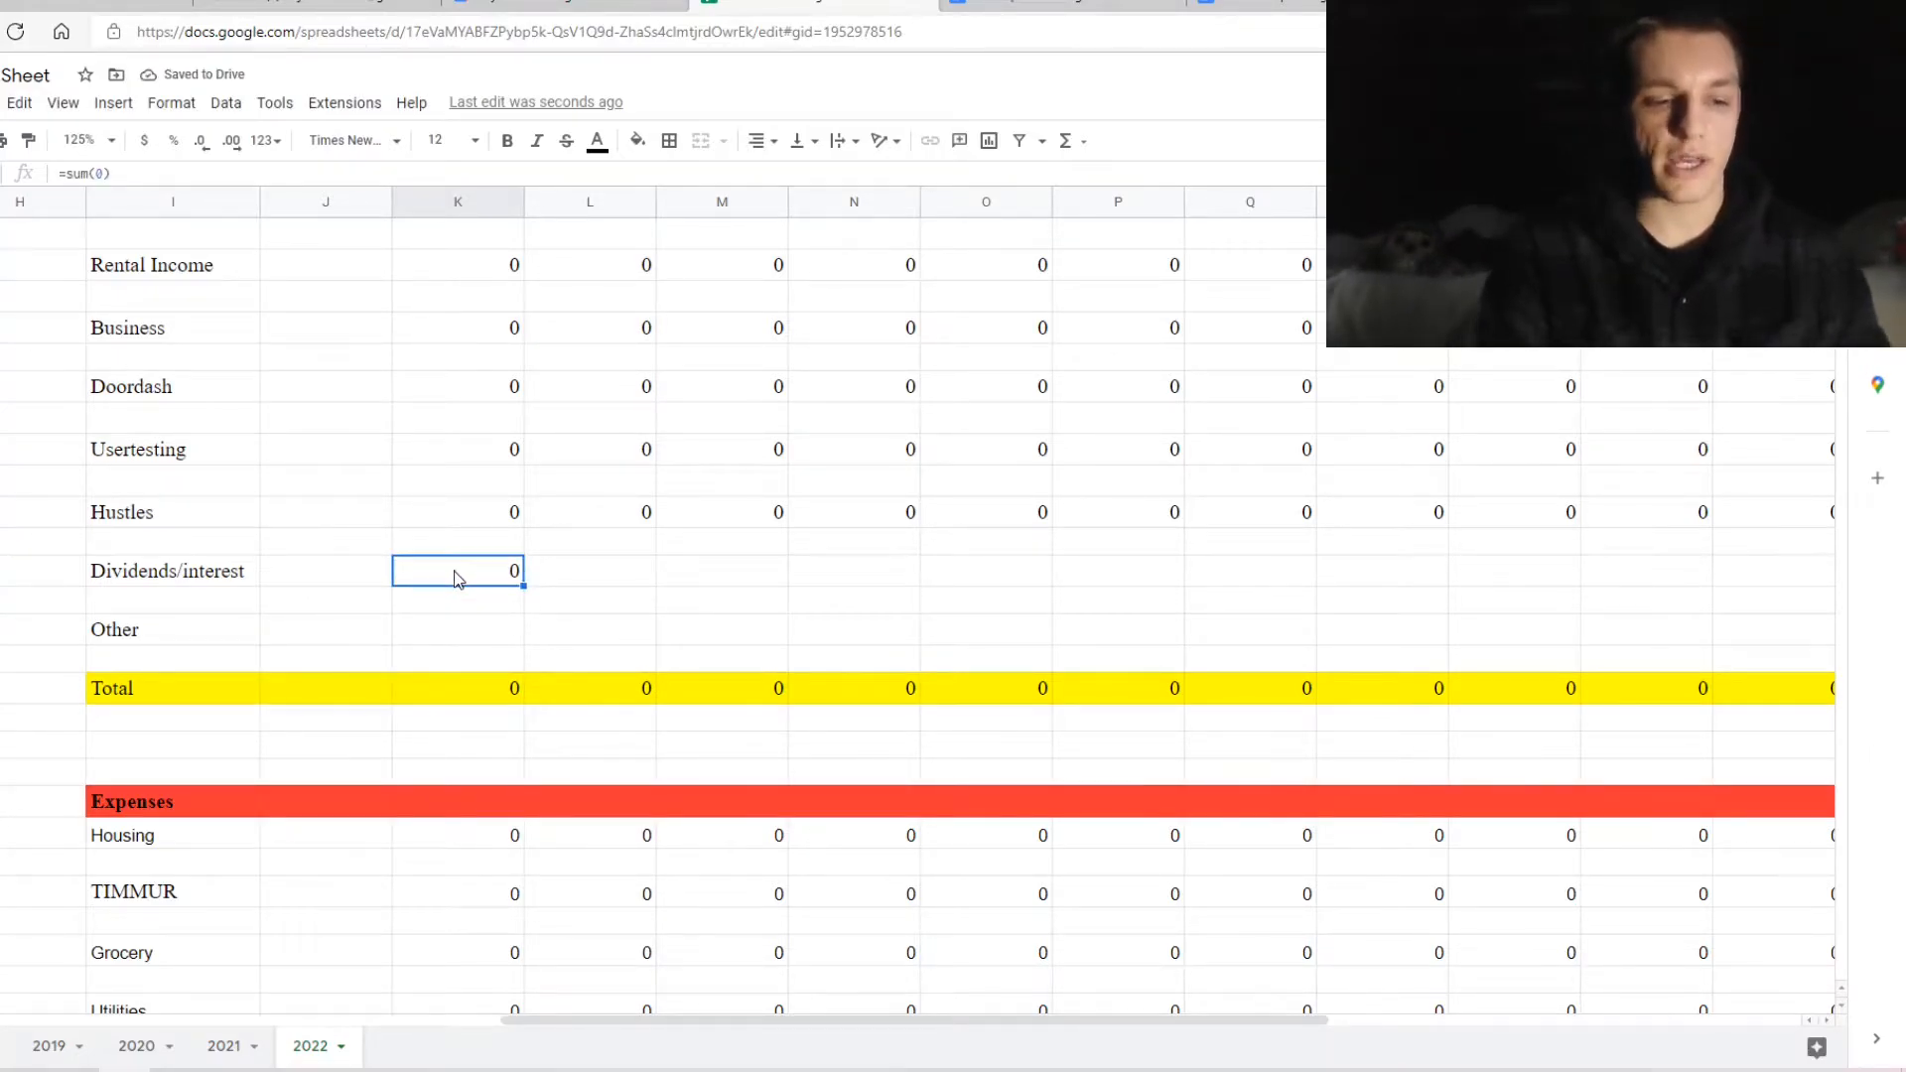
pyautogui.hotkey('ctrl', 'c')
pyautogui.moveTo(589, 571); pyautogui.dragTo(1628, 574)
pyautogui.hotkey('ctrl', 'v')
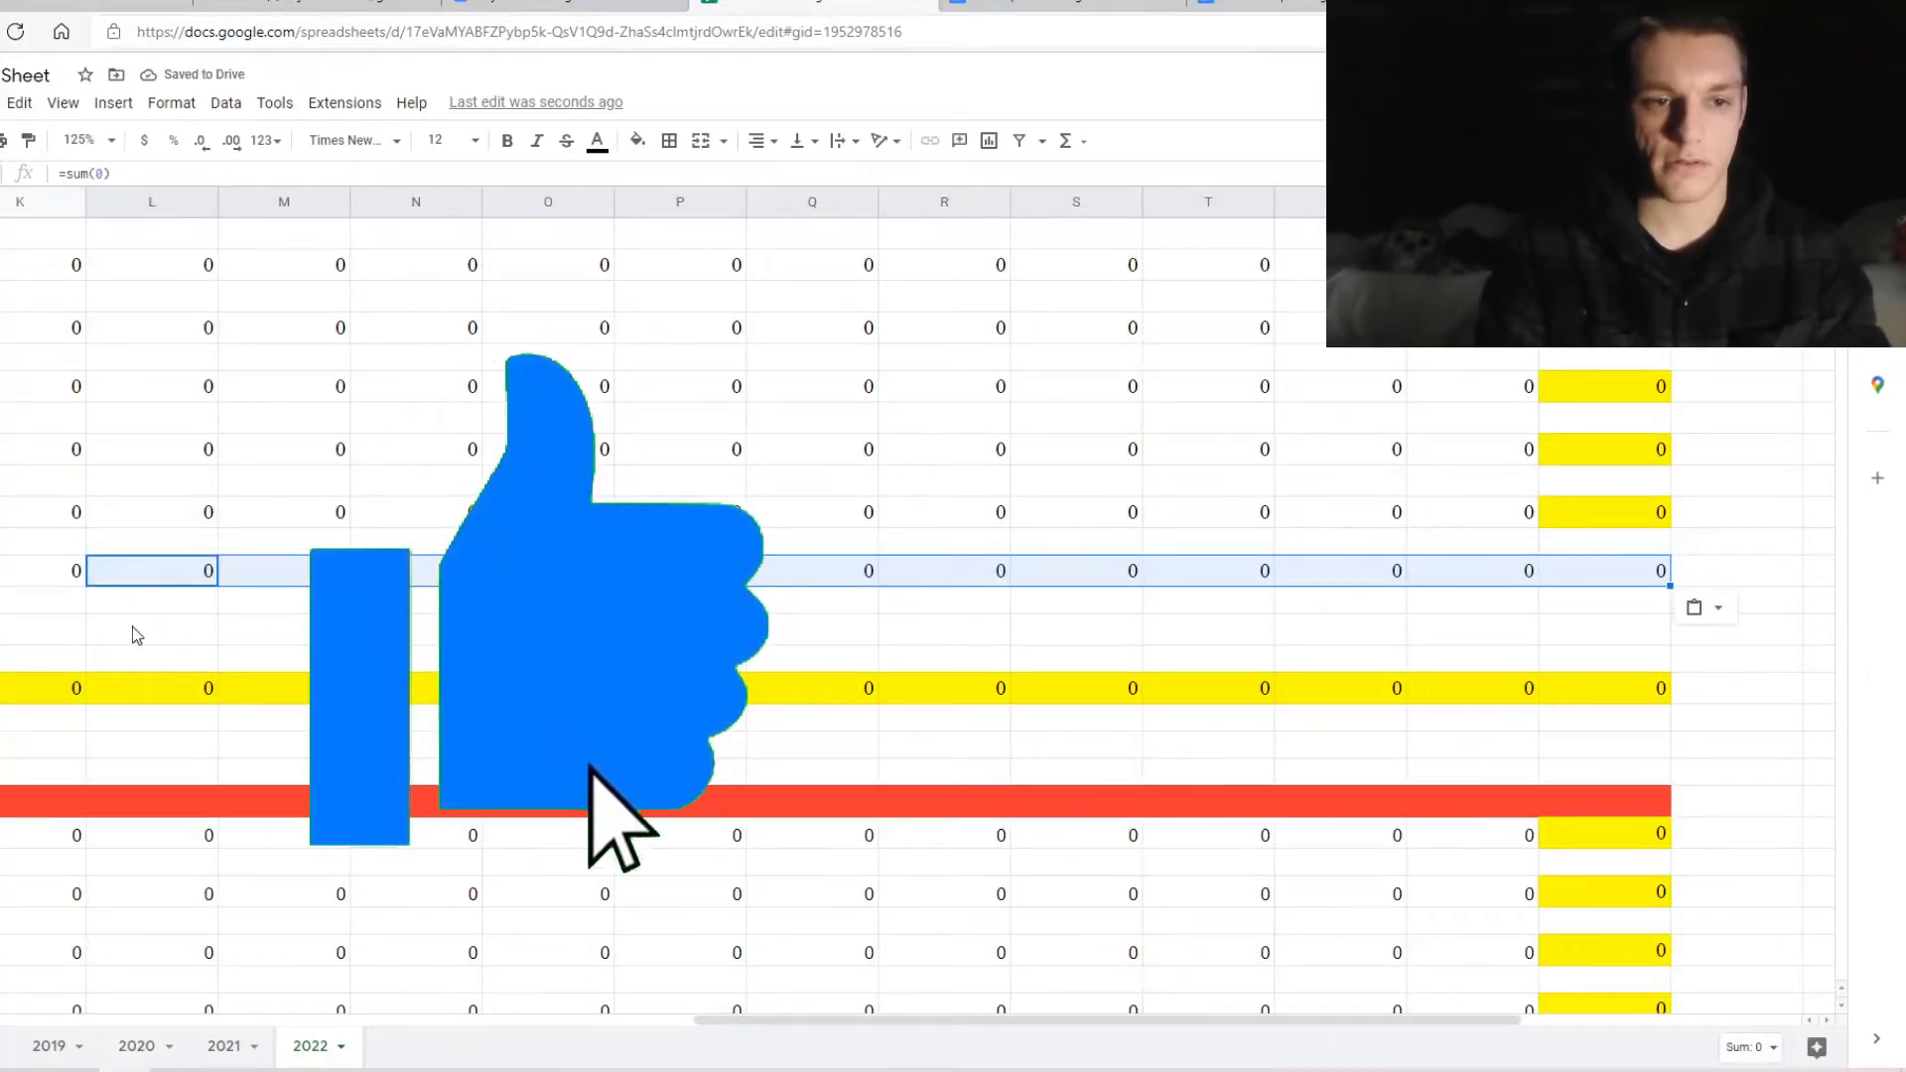
pyautogui.moveTo(72, 629); pyautogui.dragTo(1583, 642)
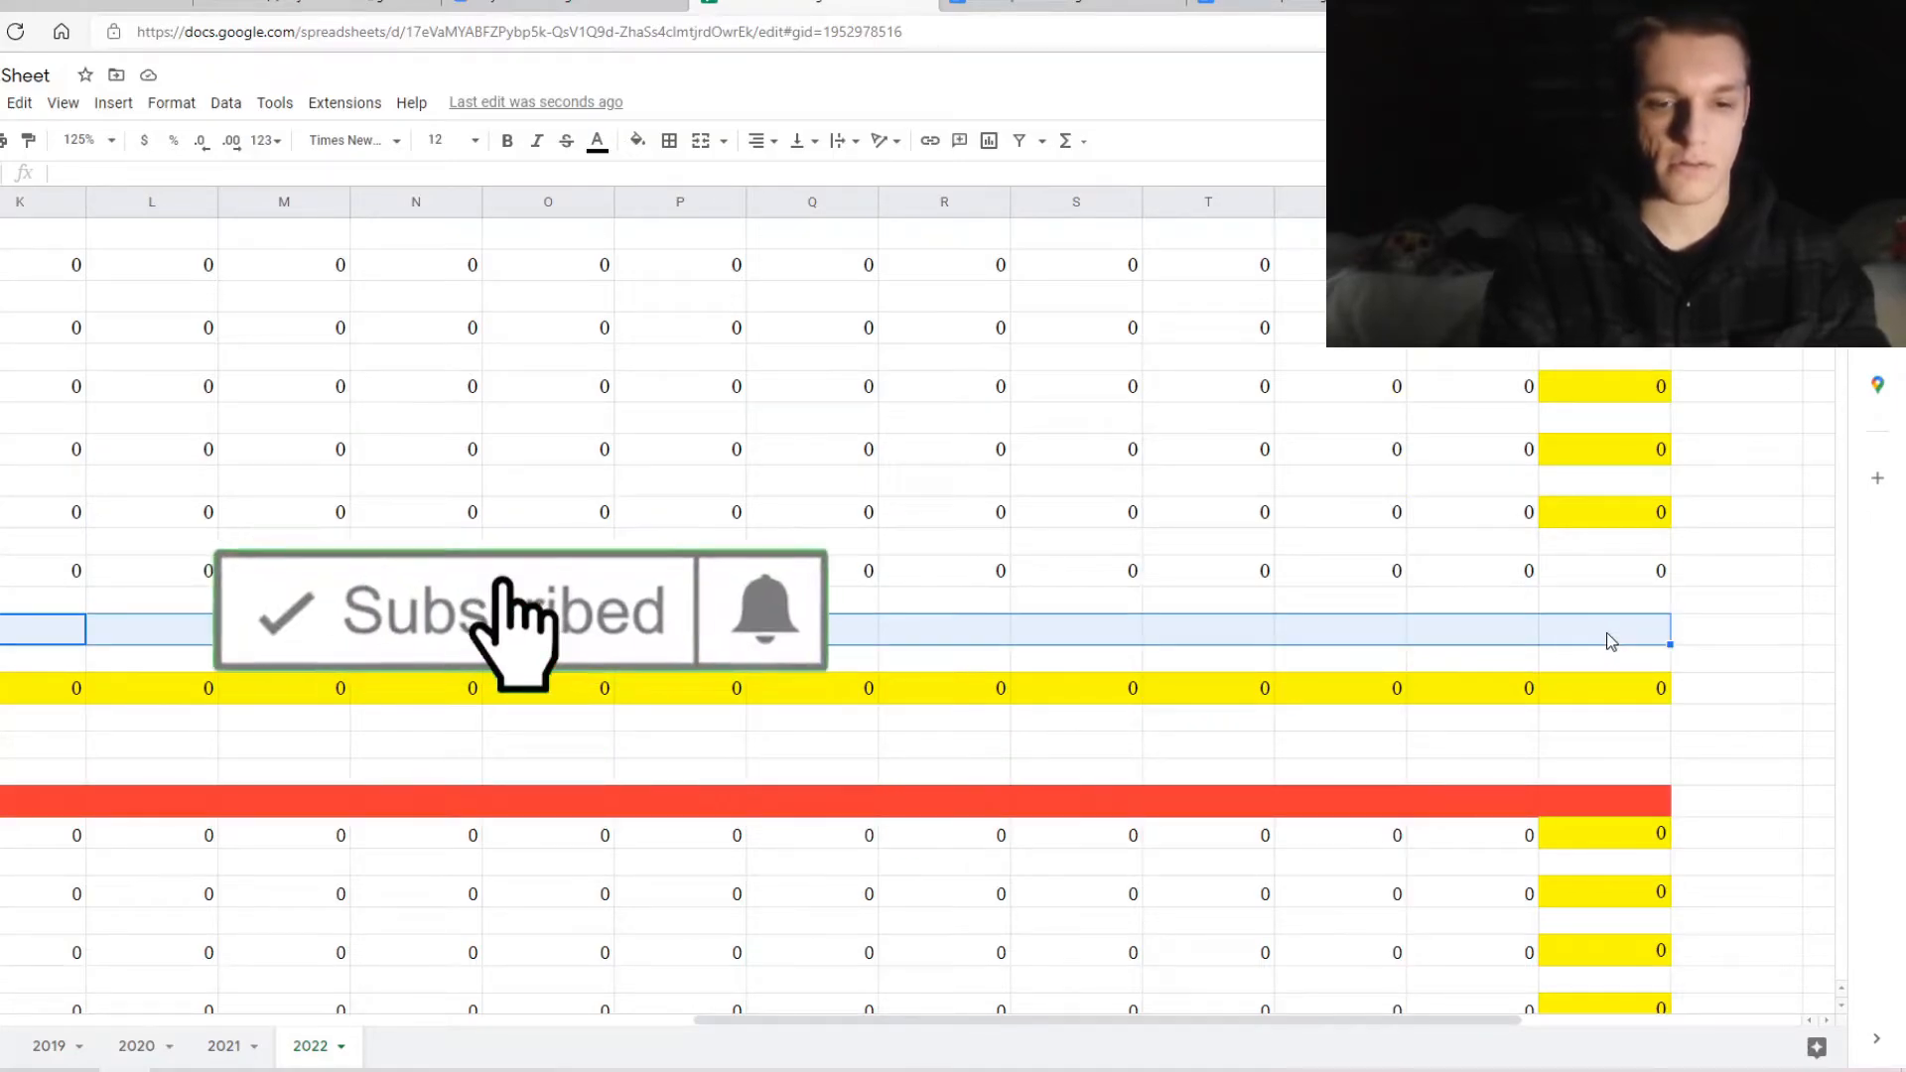
pyautogui.hotkey('ctrl', 'v')
# Shade the Dividends/interest yearly total cell yellow
pyautogui.click(1603, 576)
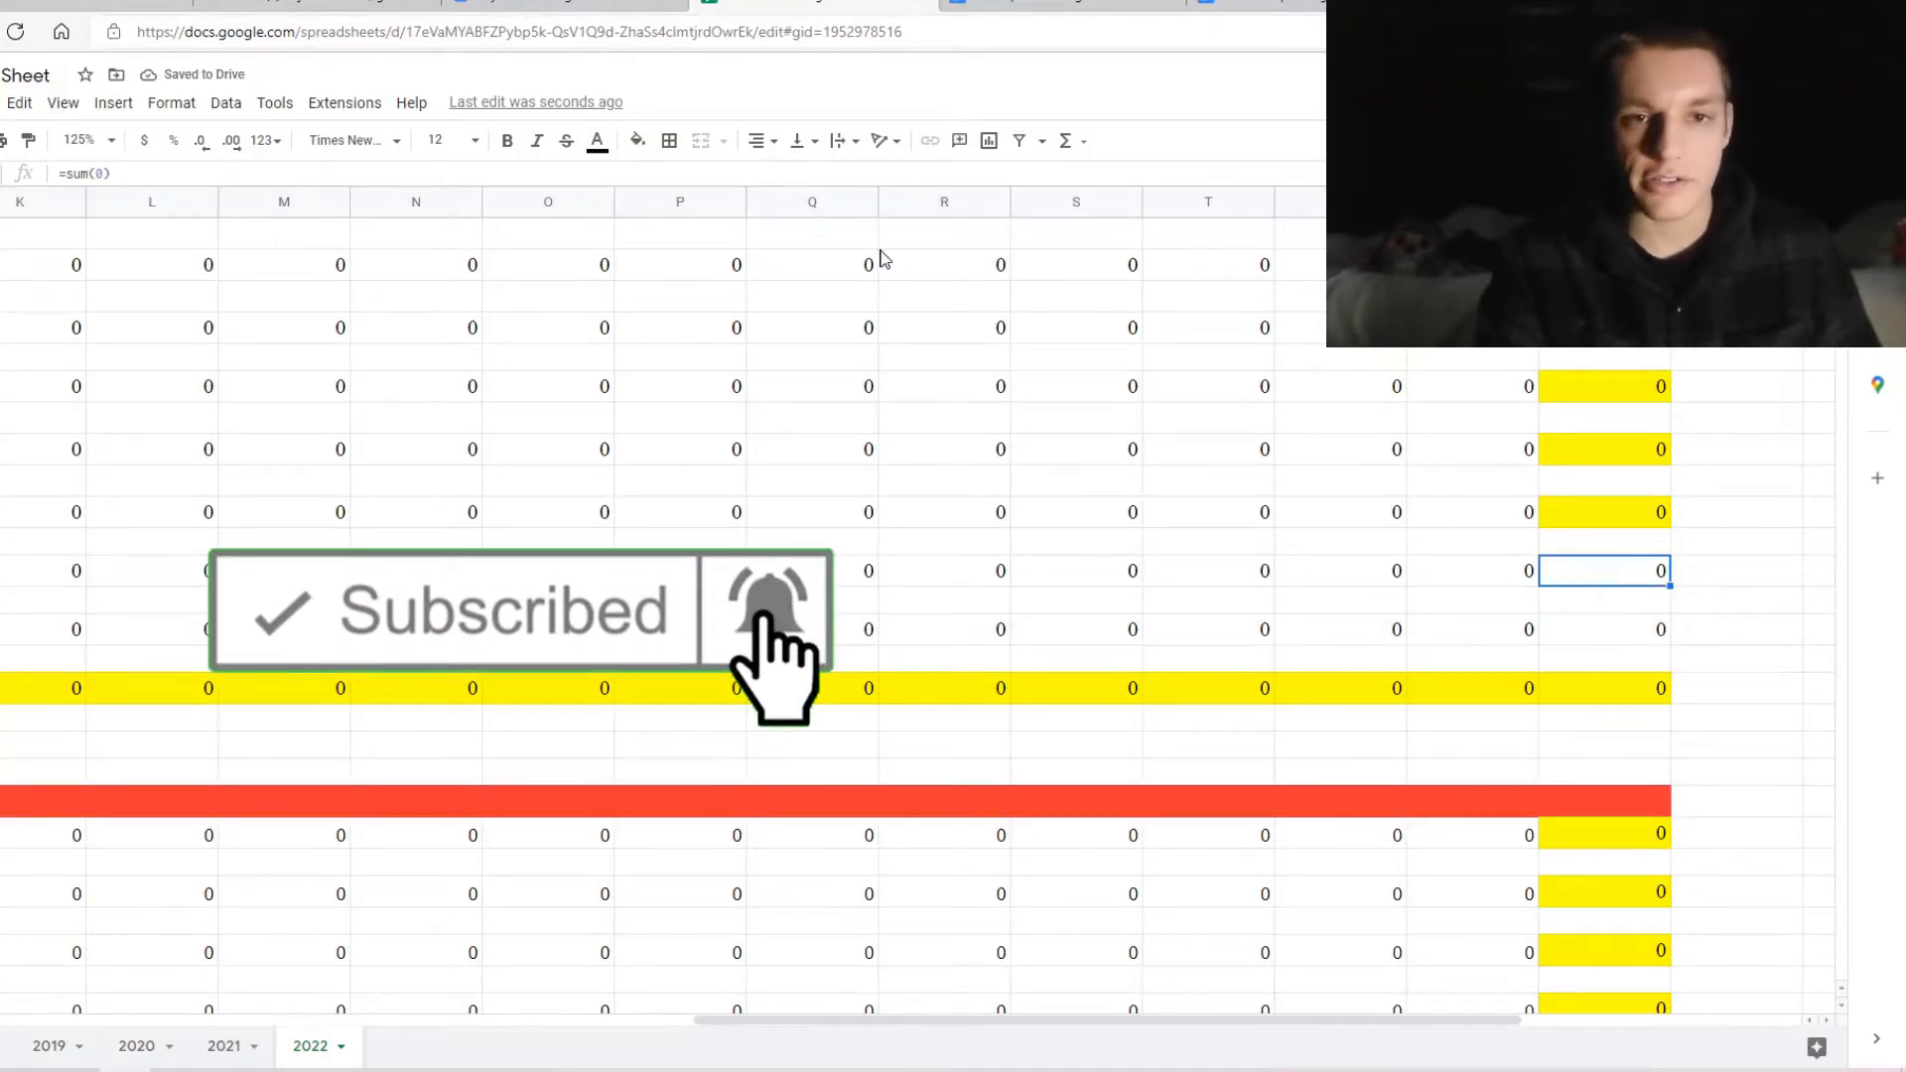
pyautogui.click(637, 140)
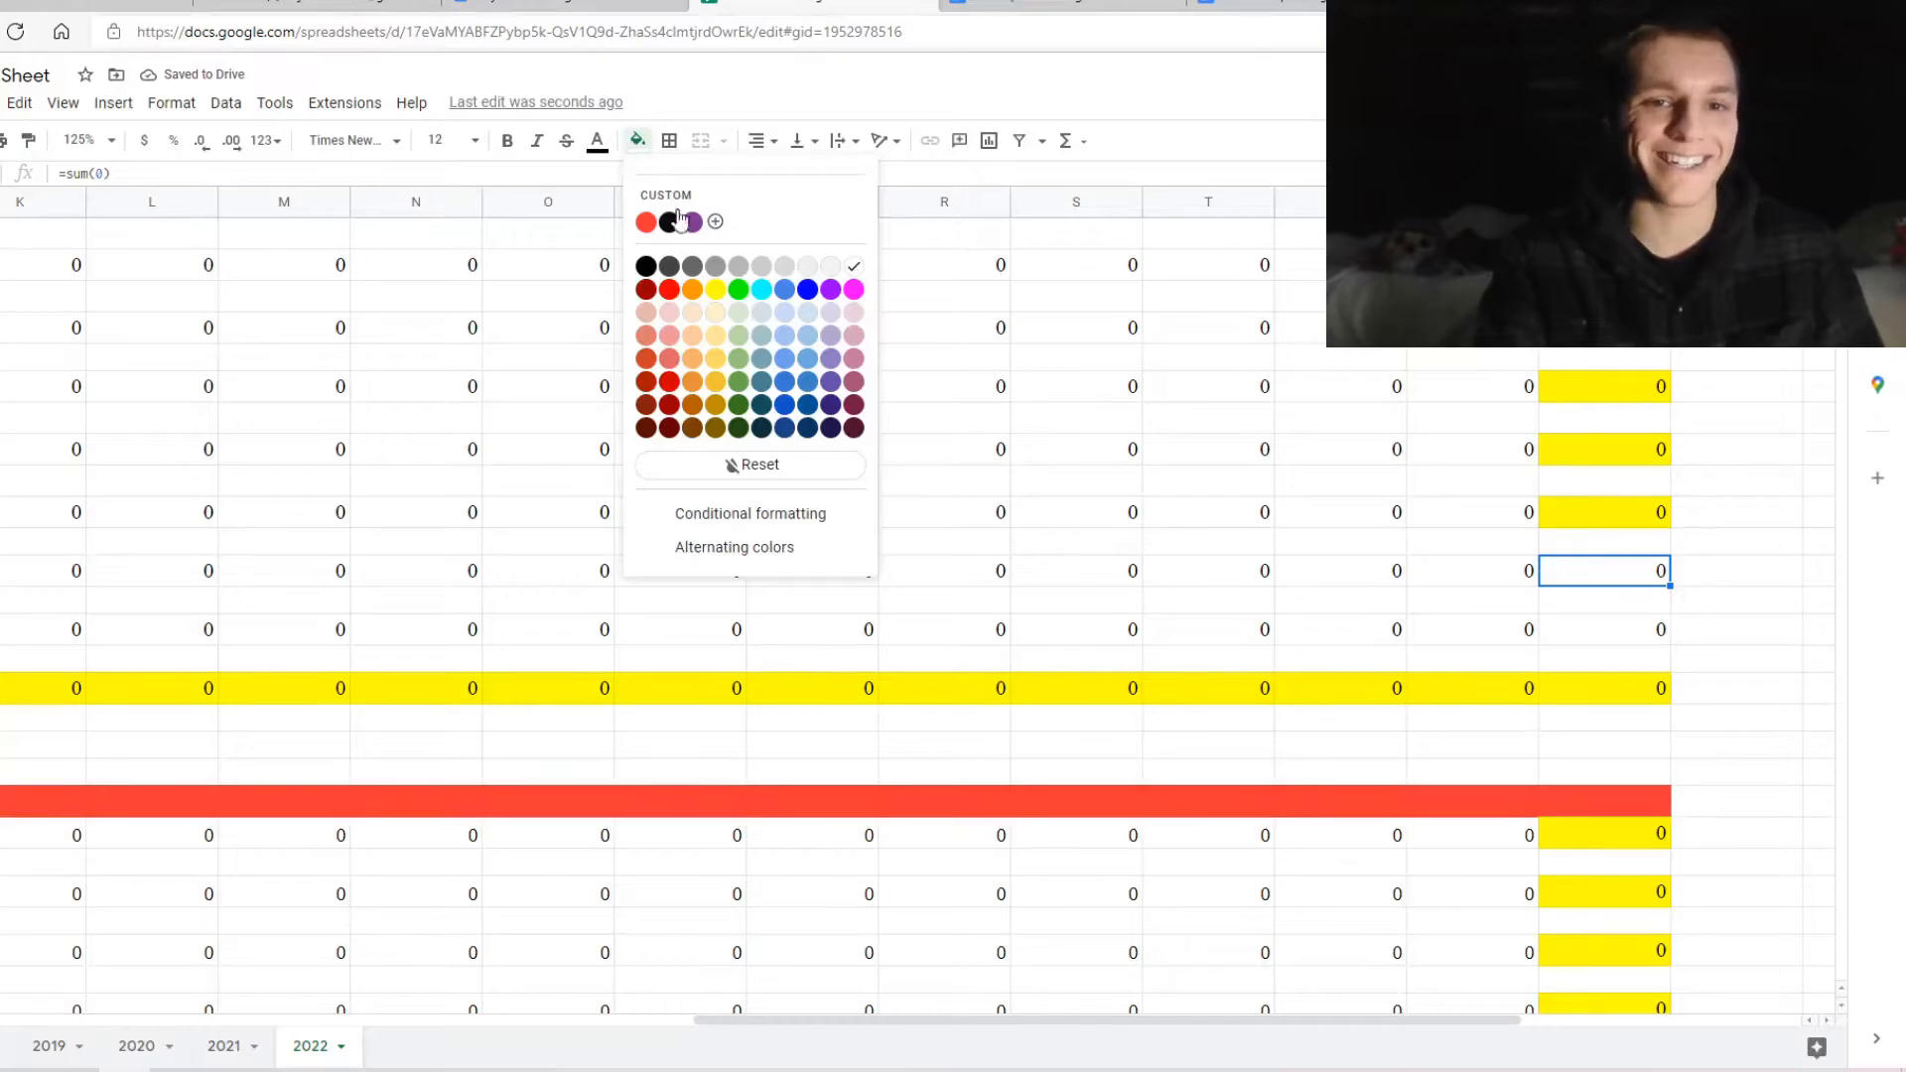
pyautogui.click(714, 289)
pyautogui.click(1646, 644)
pyautogui.scroll(1, 595, 586)
pyautogui.hscroll(-4, 596, 586)
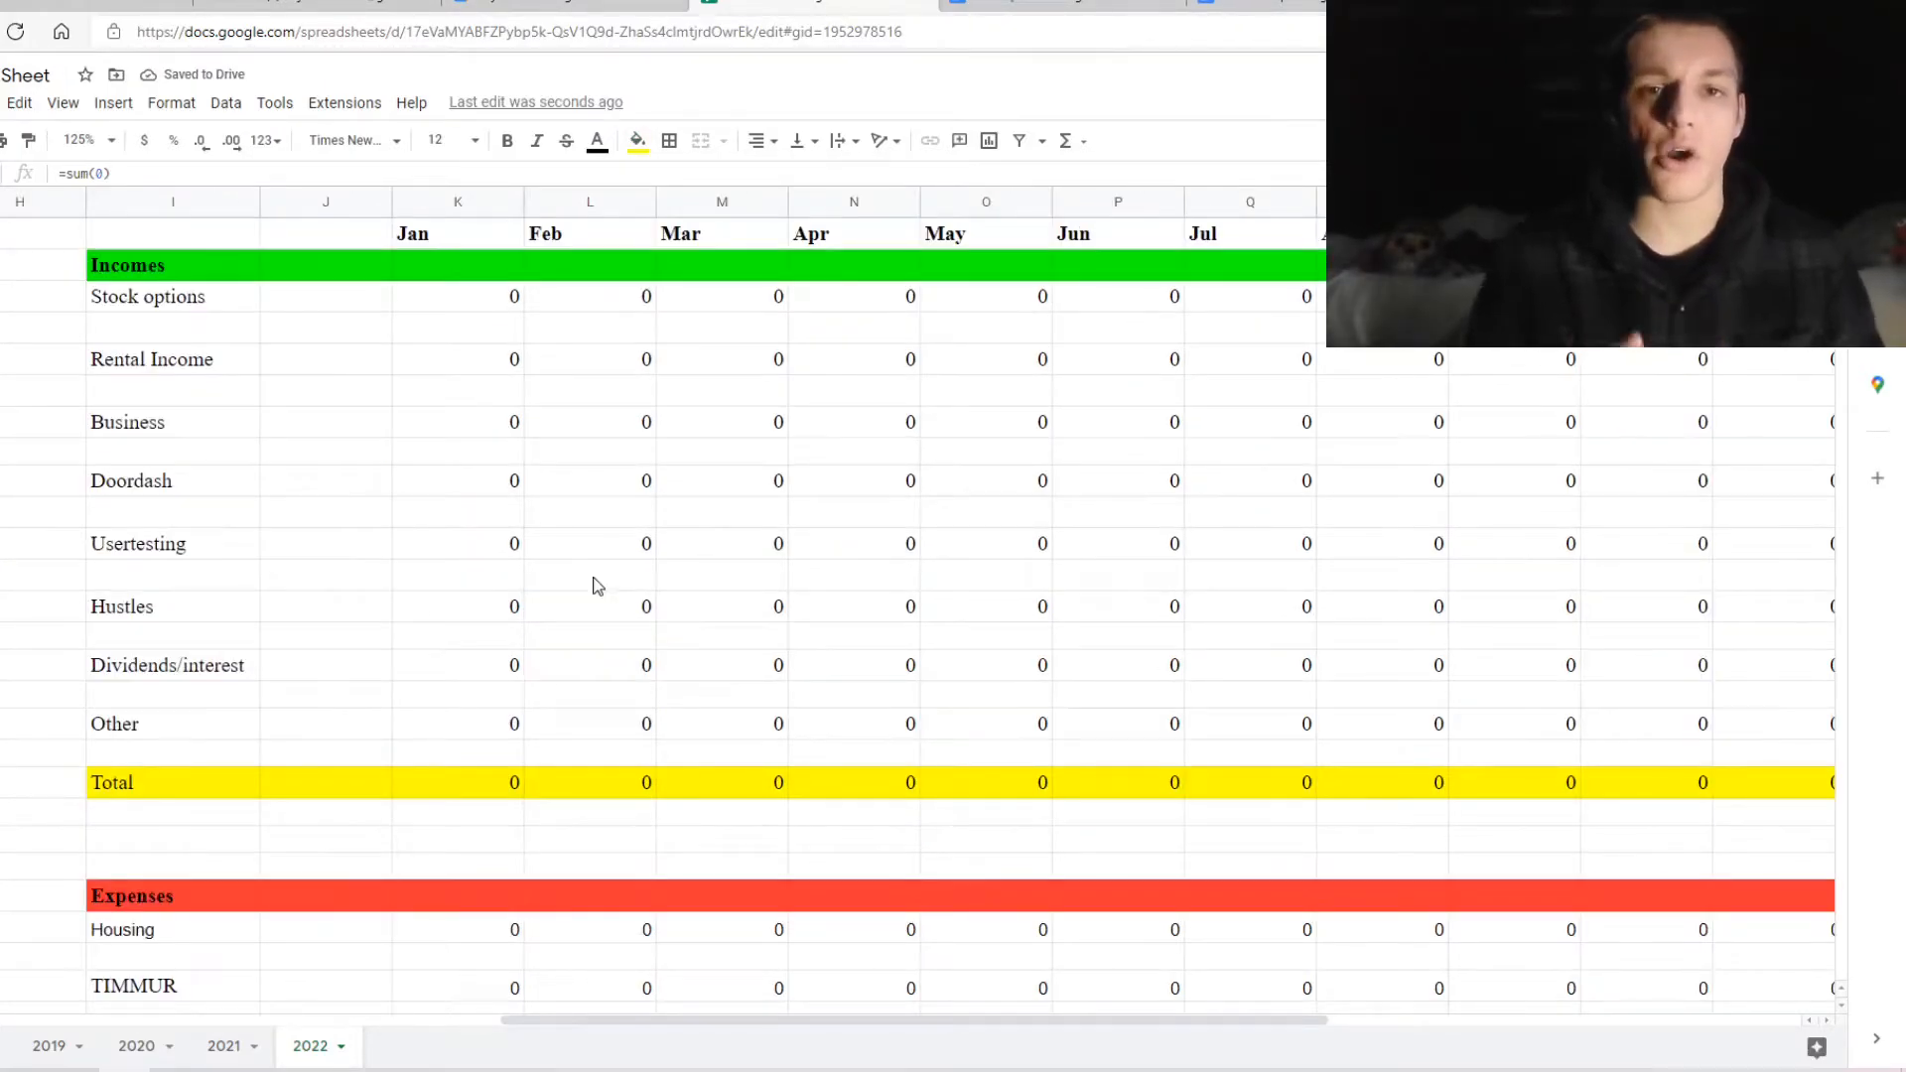
# Change February's income Total range to start at row 3, giving =sum(L3:L18)
pyautogui.doubleClick(480, 780)
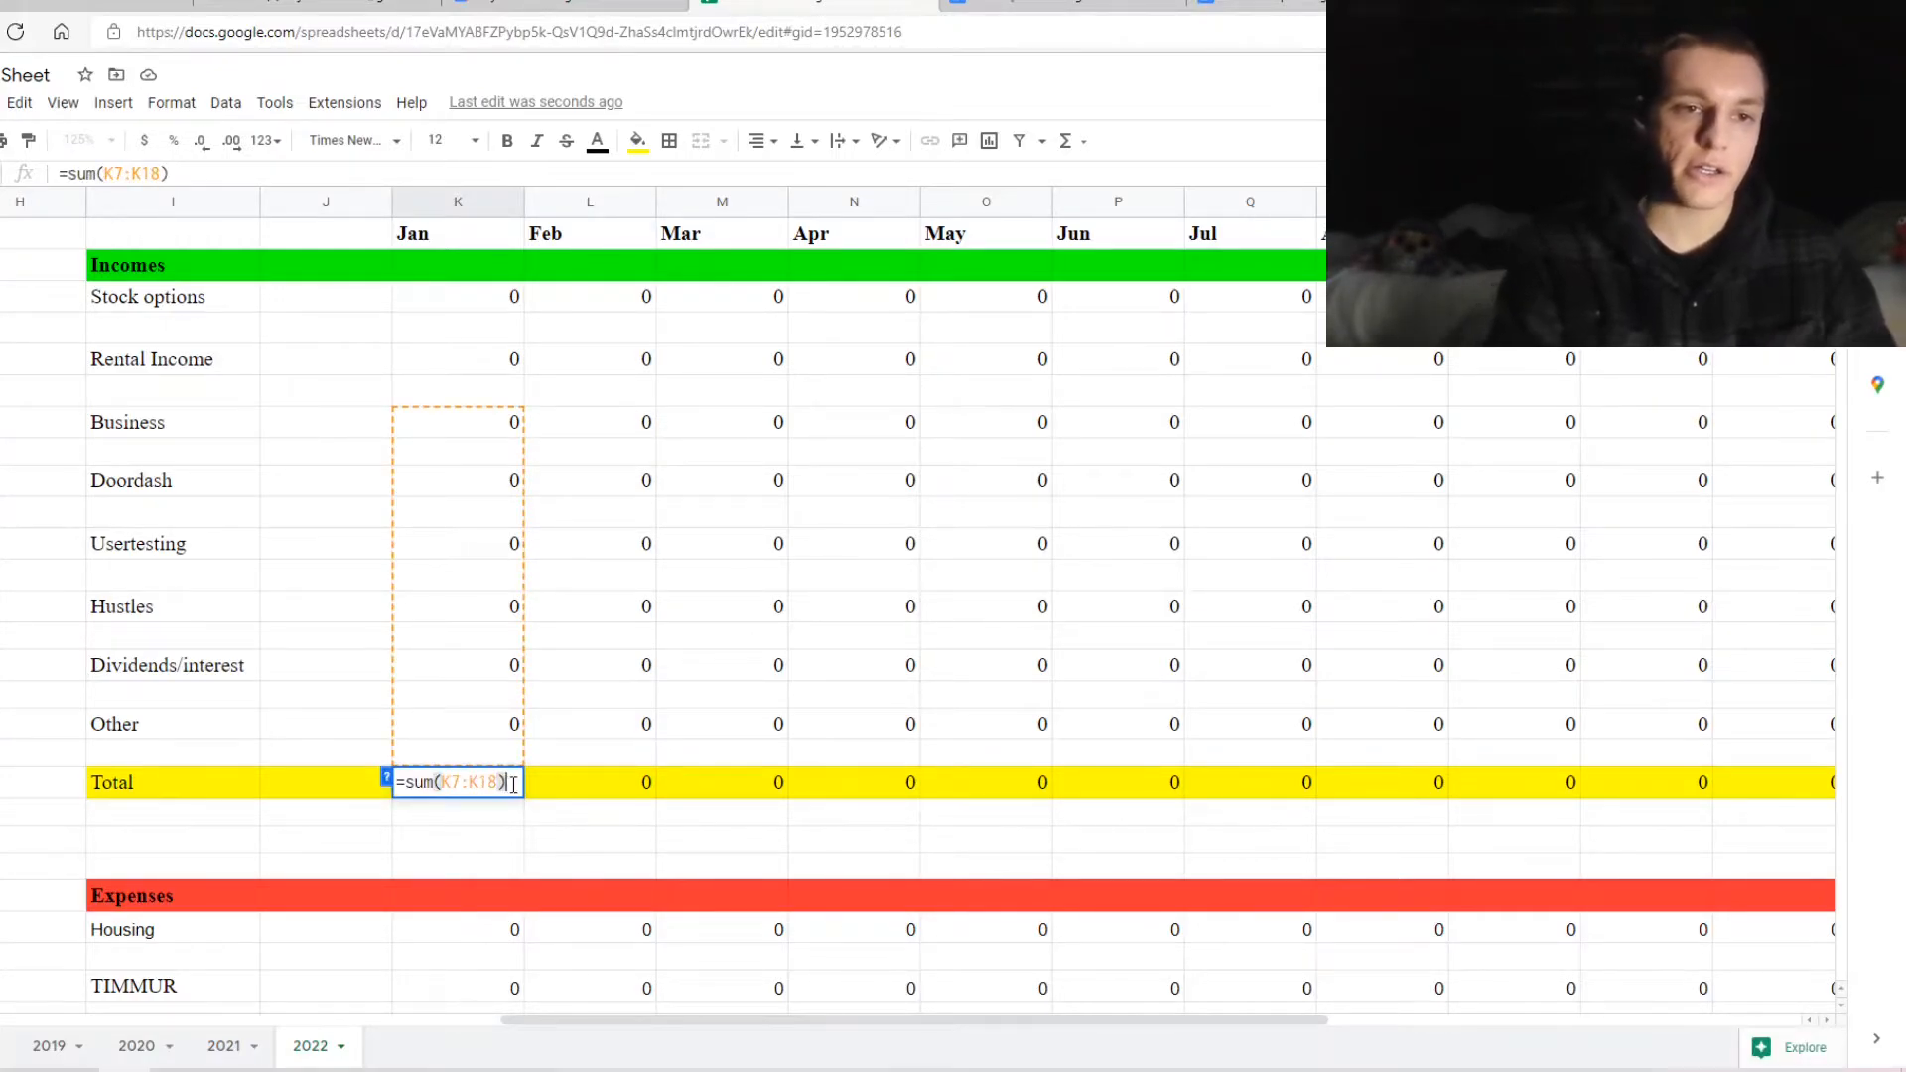
pyautogui.click(614, 790)
pyautogui.doubleClick(615, 787)
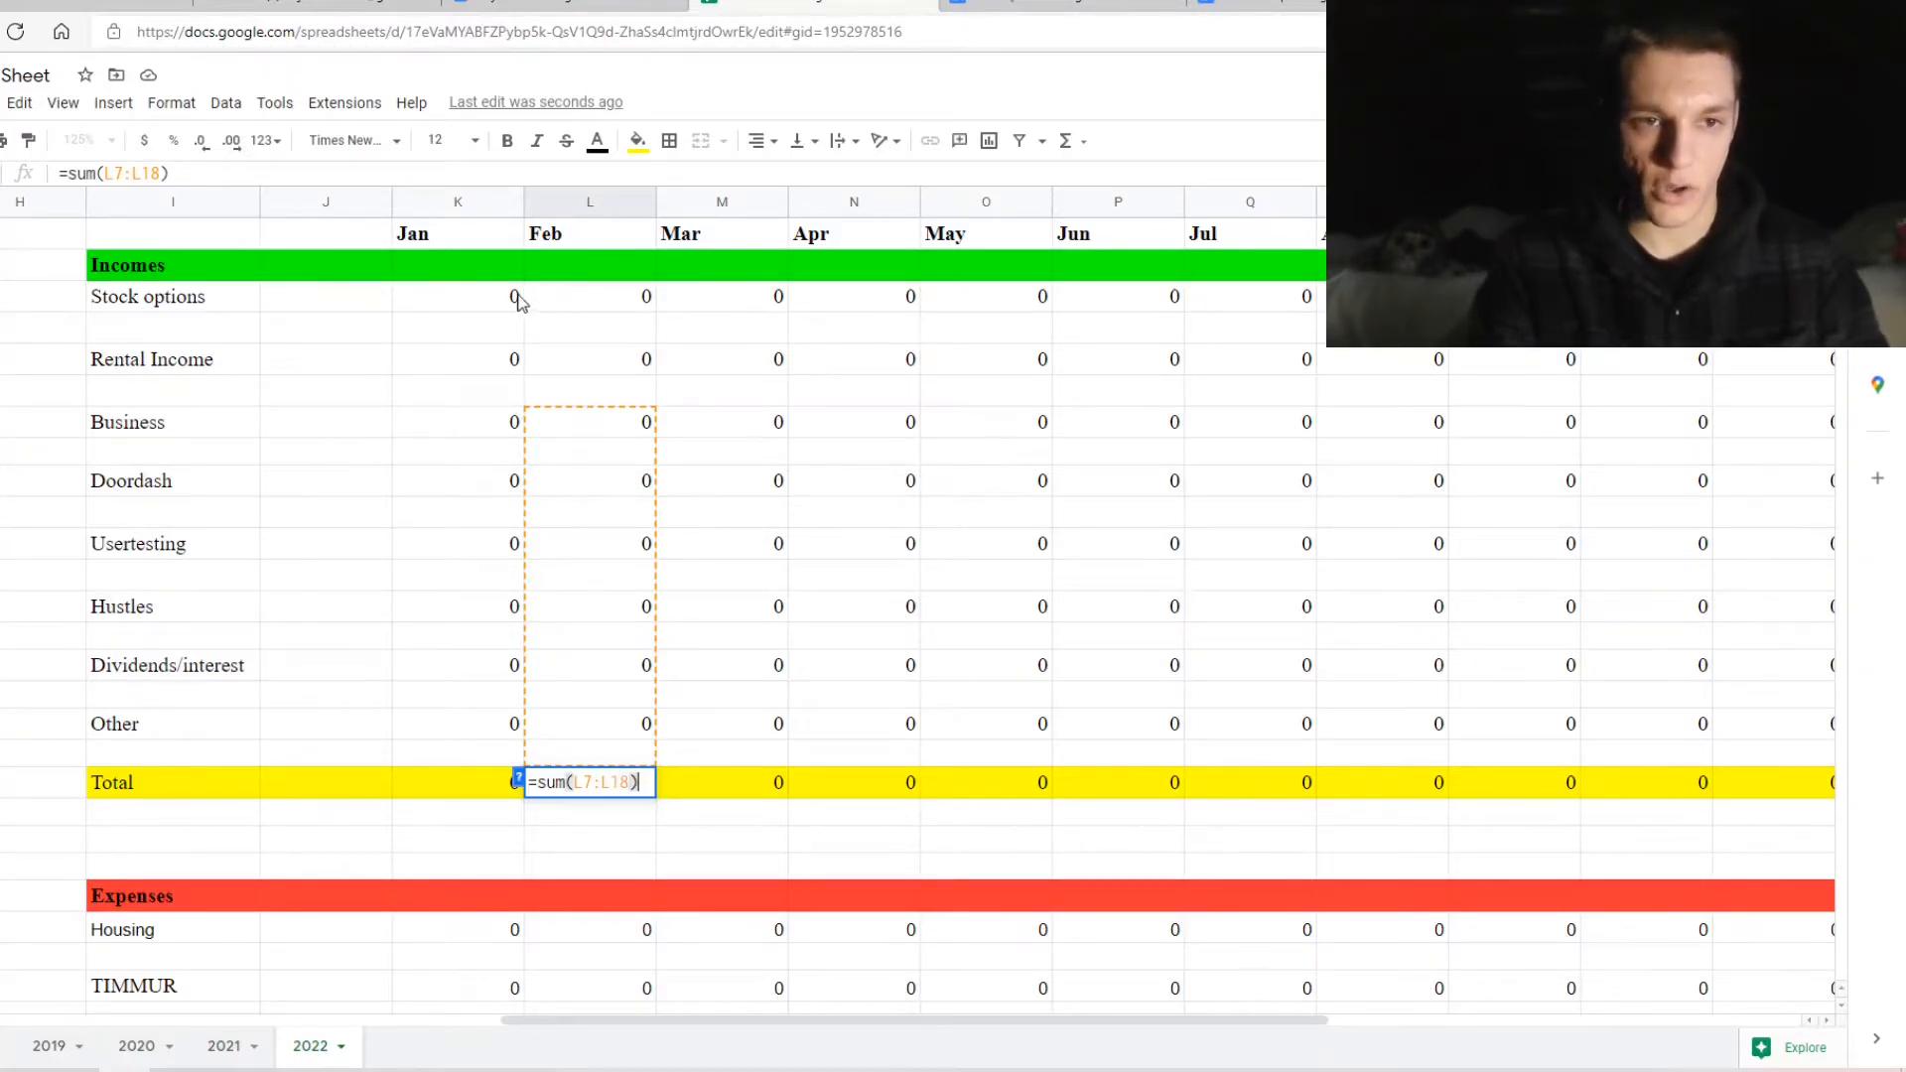
pyautogui.click(593, 779)
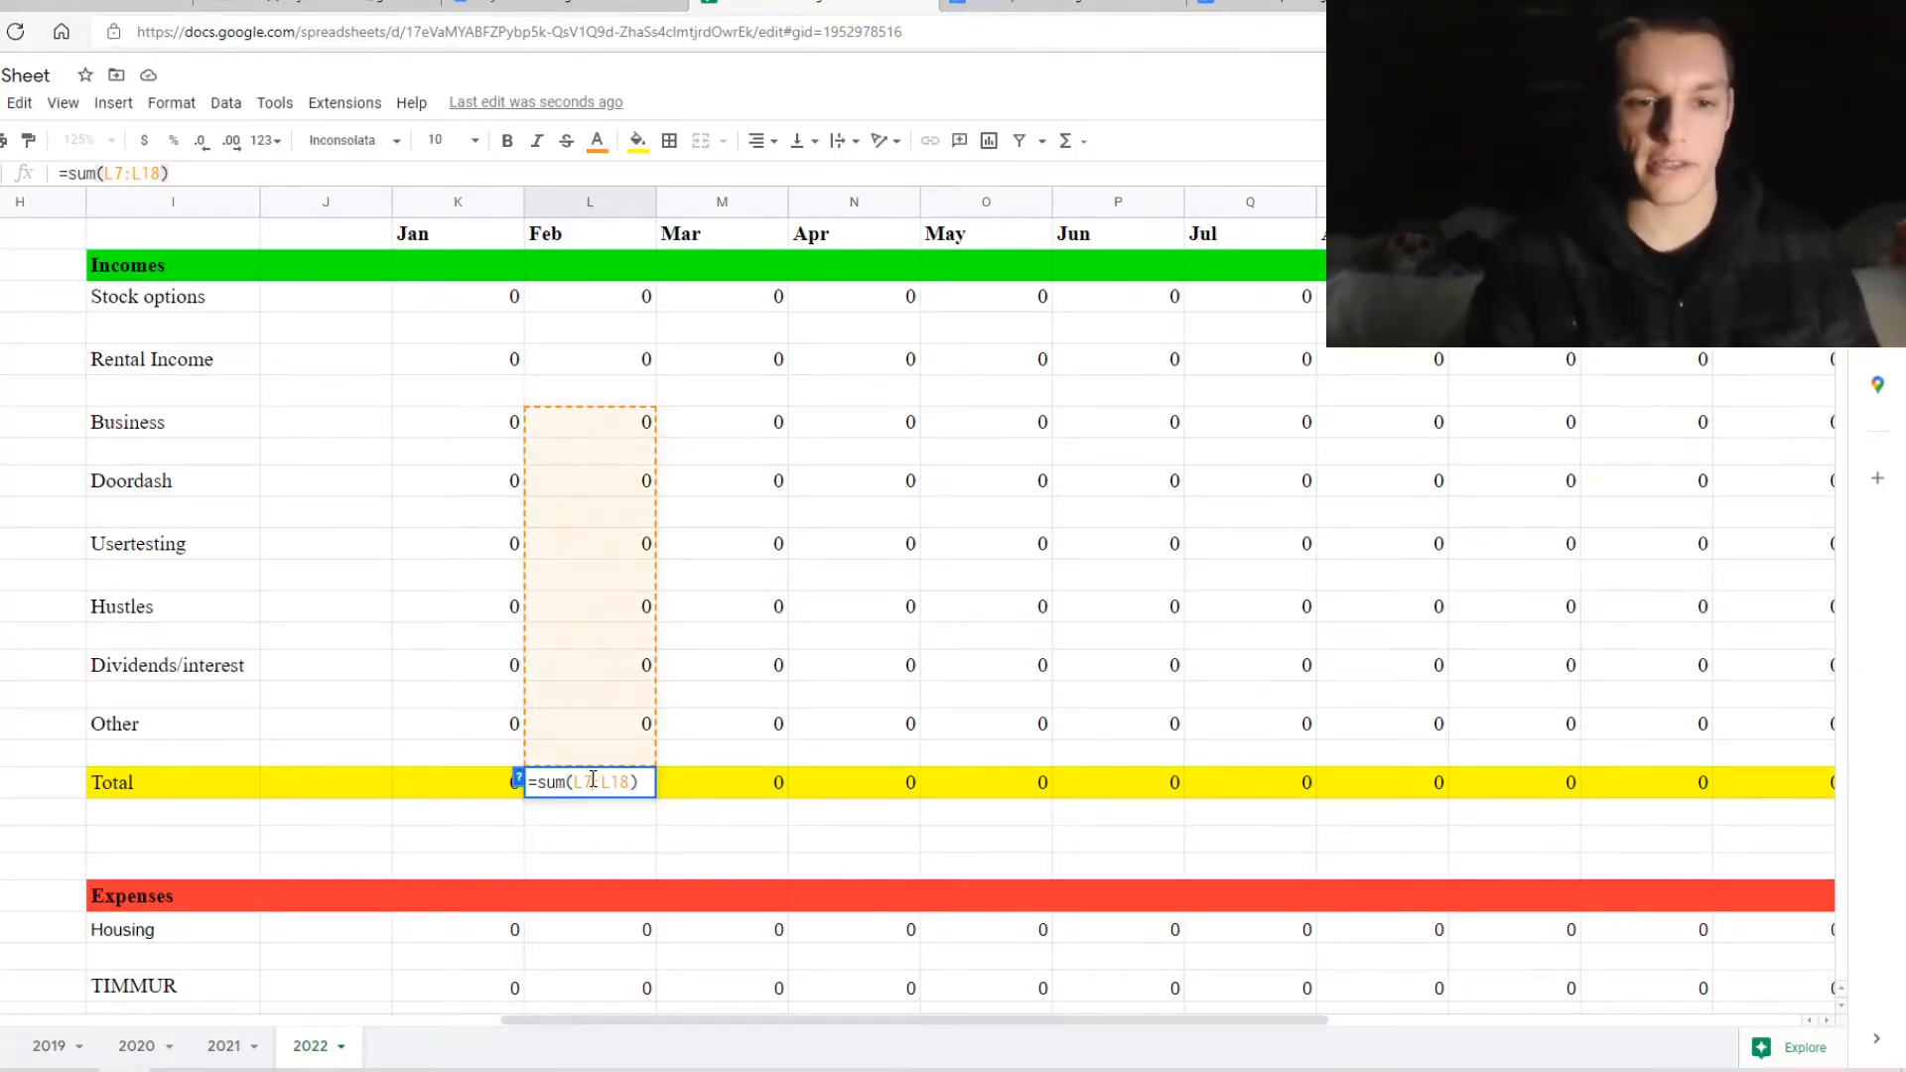
pyautogui.press('BackSpace')
pyautogui.write('3')
pyautogui.press('Return')
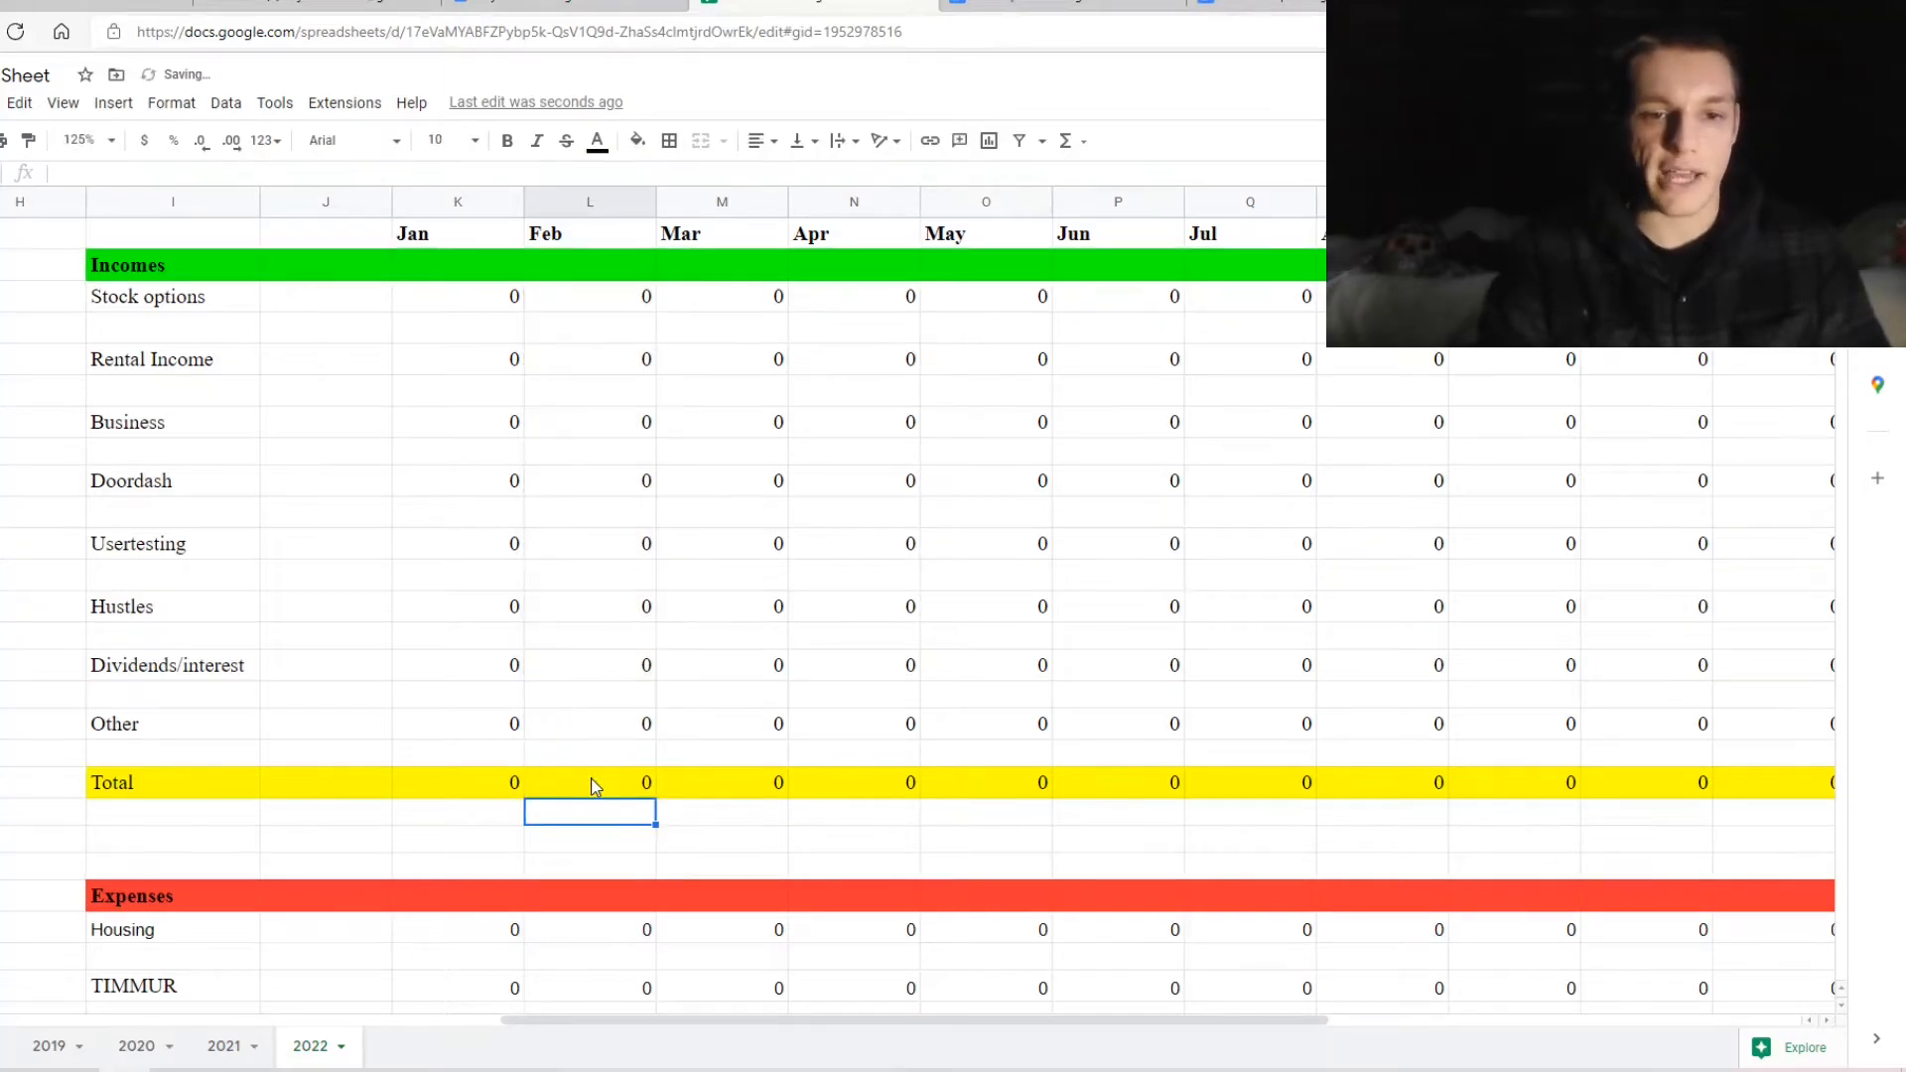
# Check the January, March-to-May and last-month income Total formulas
pyautogui.click(596, 785)
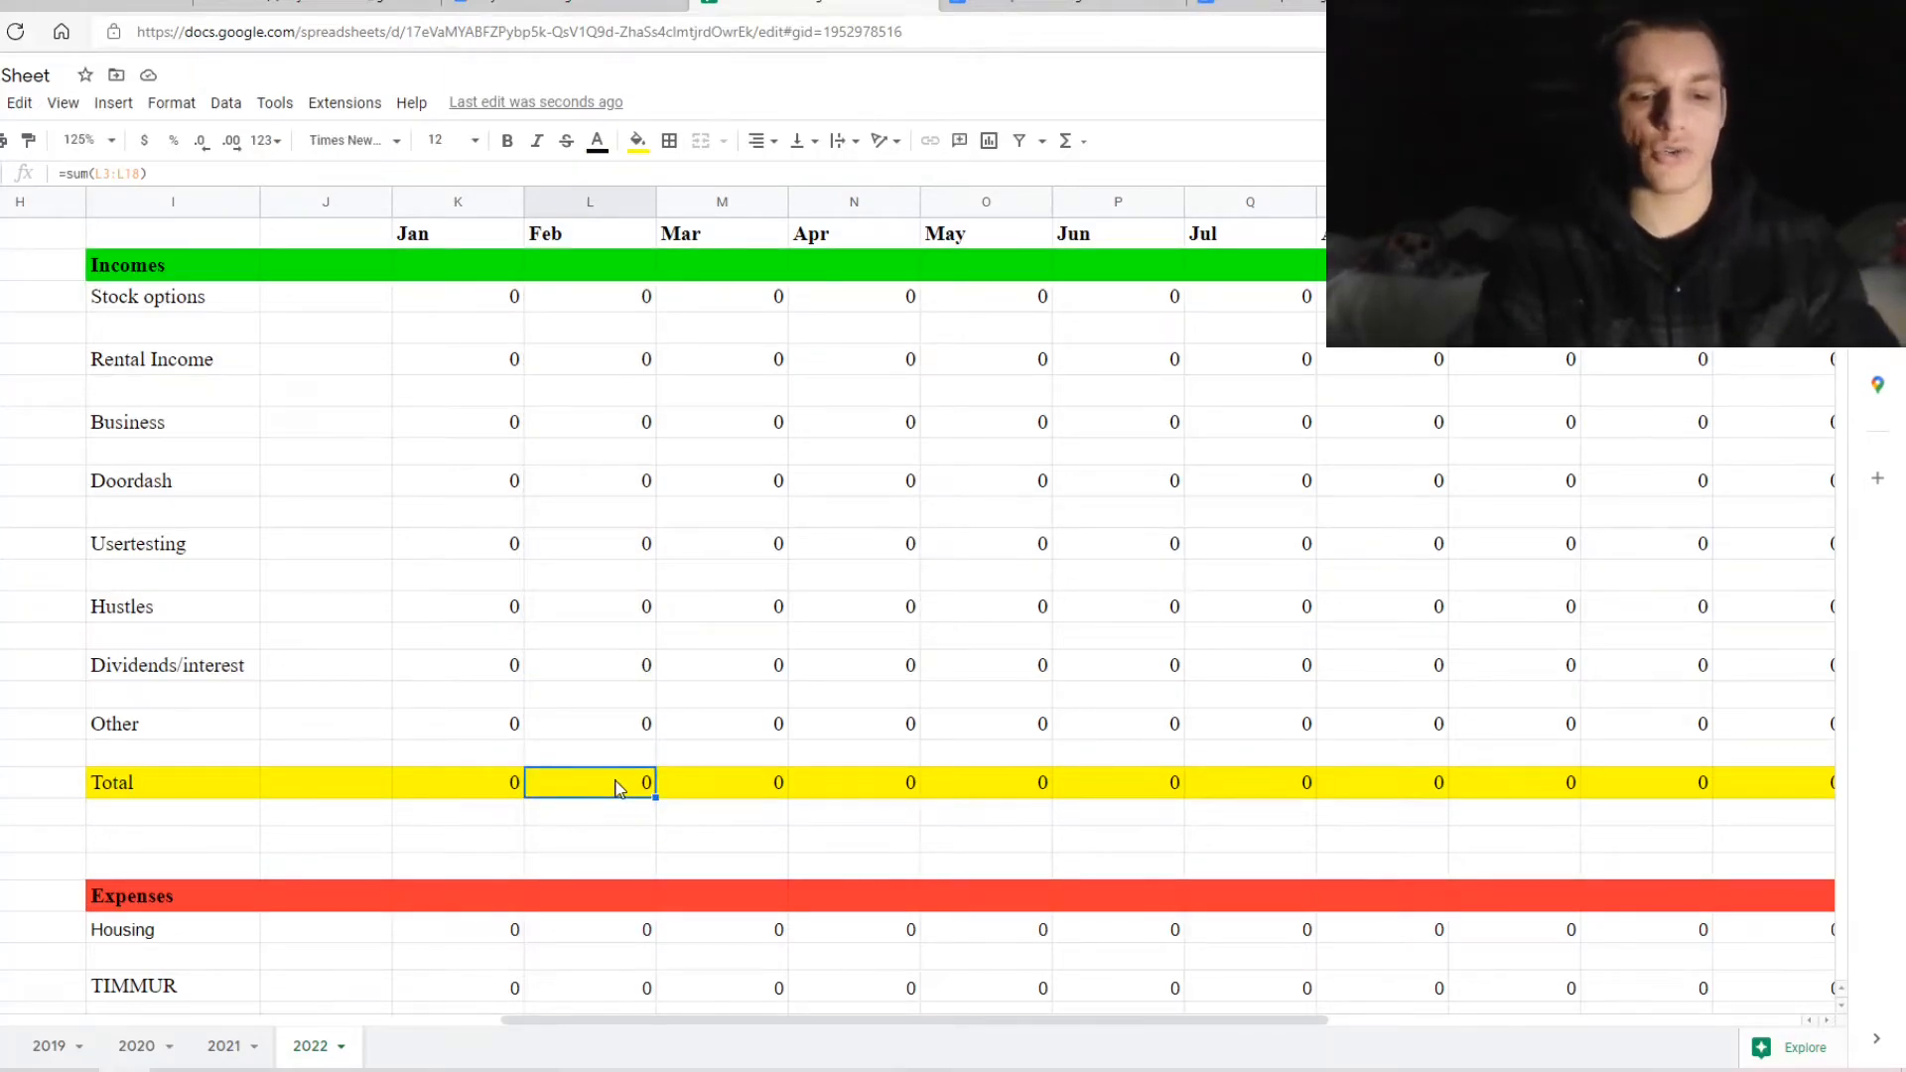
pyautogui.doubleClick(510, 788)
pyautogui.moveTo(723, 787); pyautogui.dragTo(1191, 794)
pyautogui.click(1186, 795)
pyautogui.doubleClick(1189, 796)
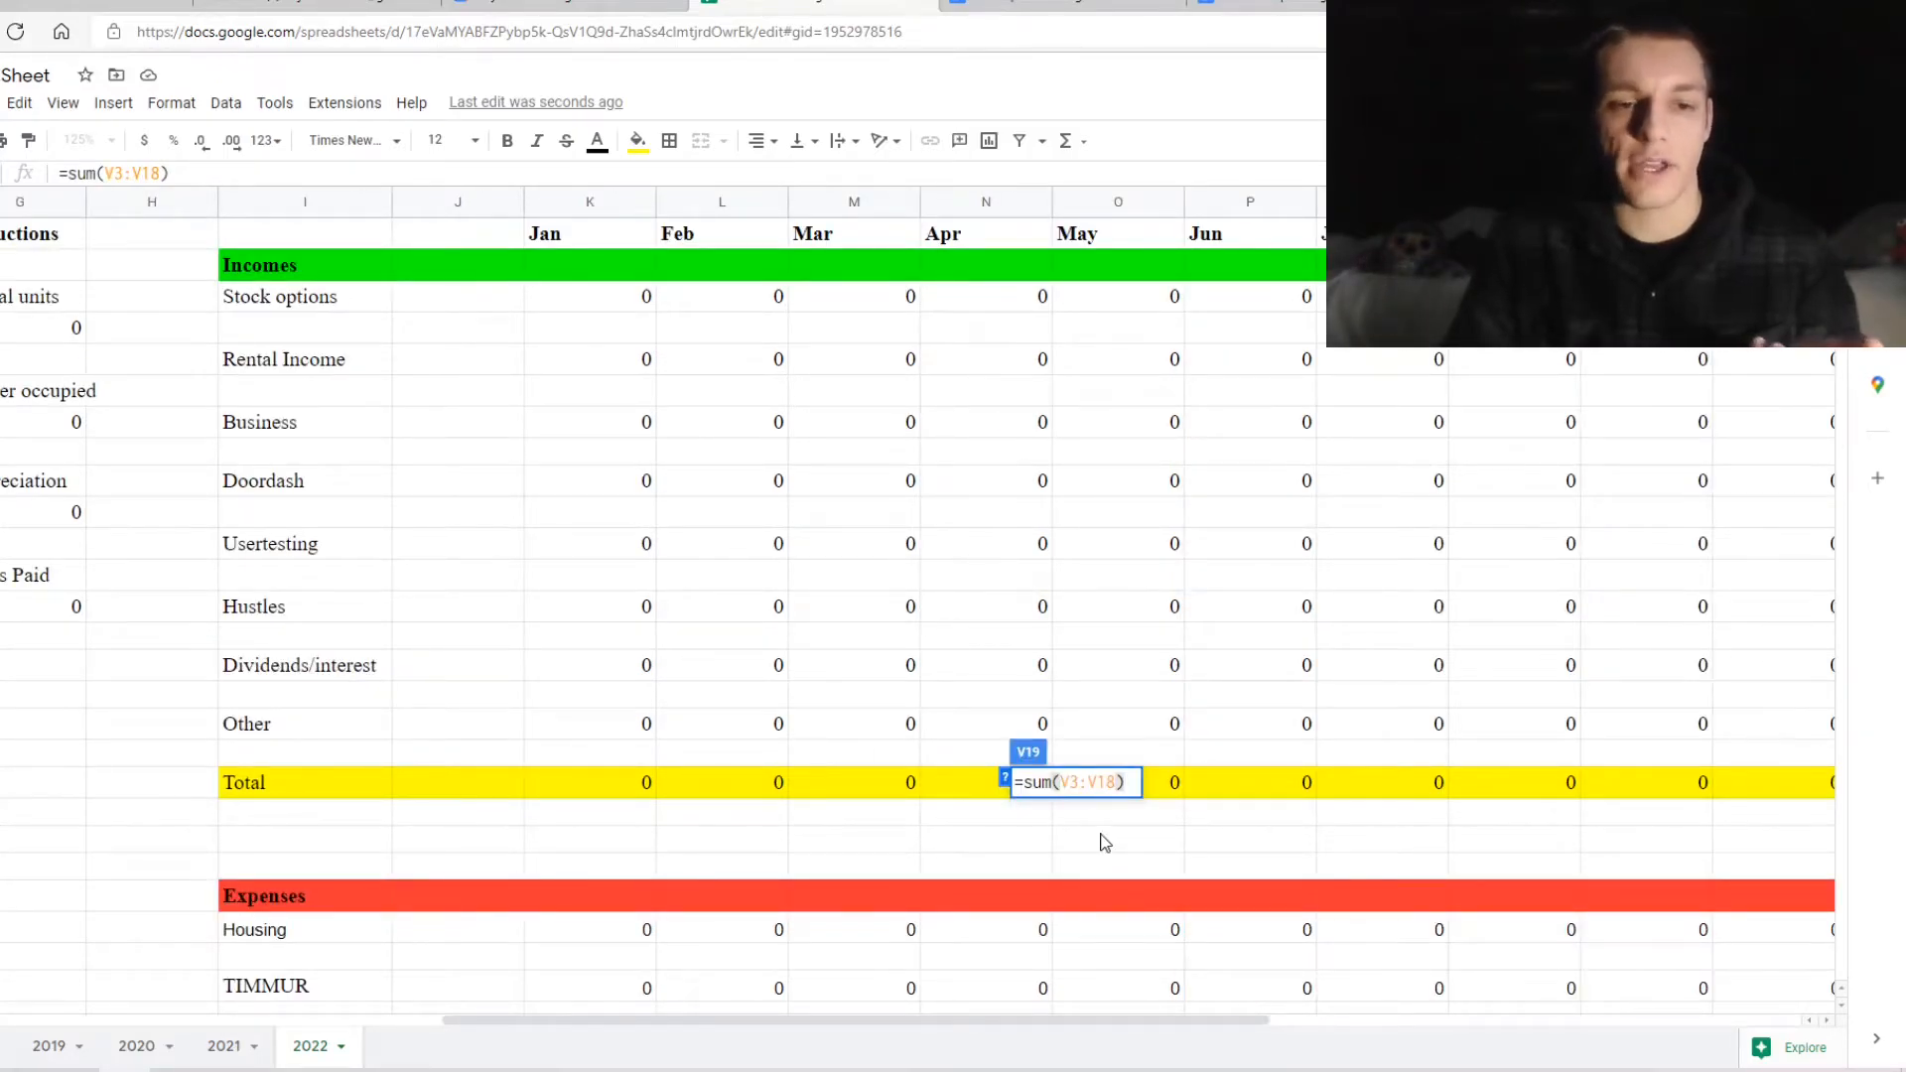
# Select the expense rows from TV/subscriptions through the final Other across all months
pyautogui.scroll(-5, 1105, 843)
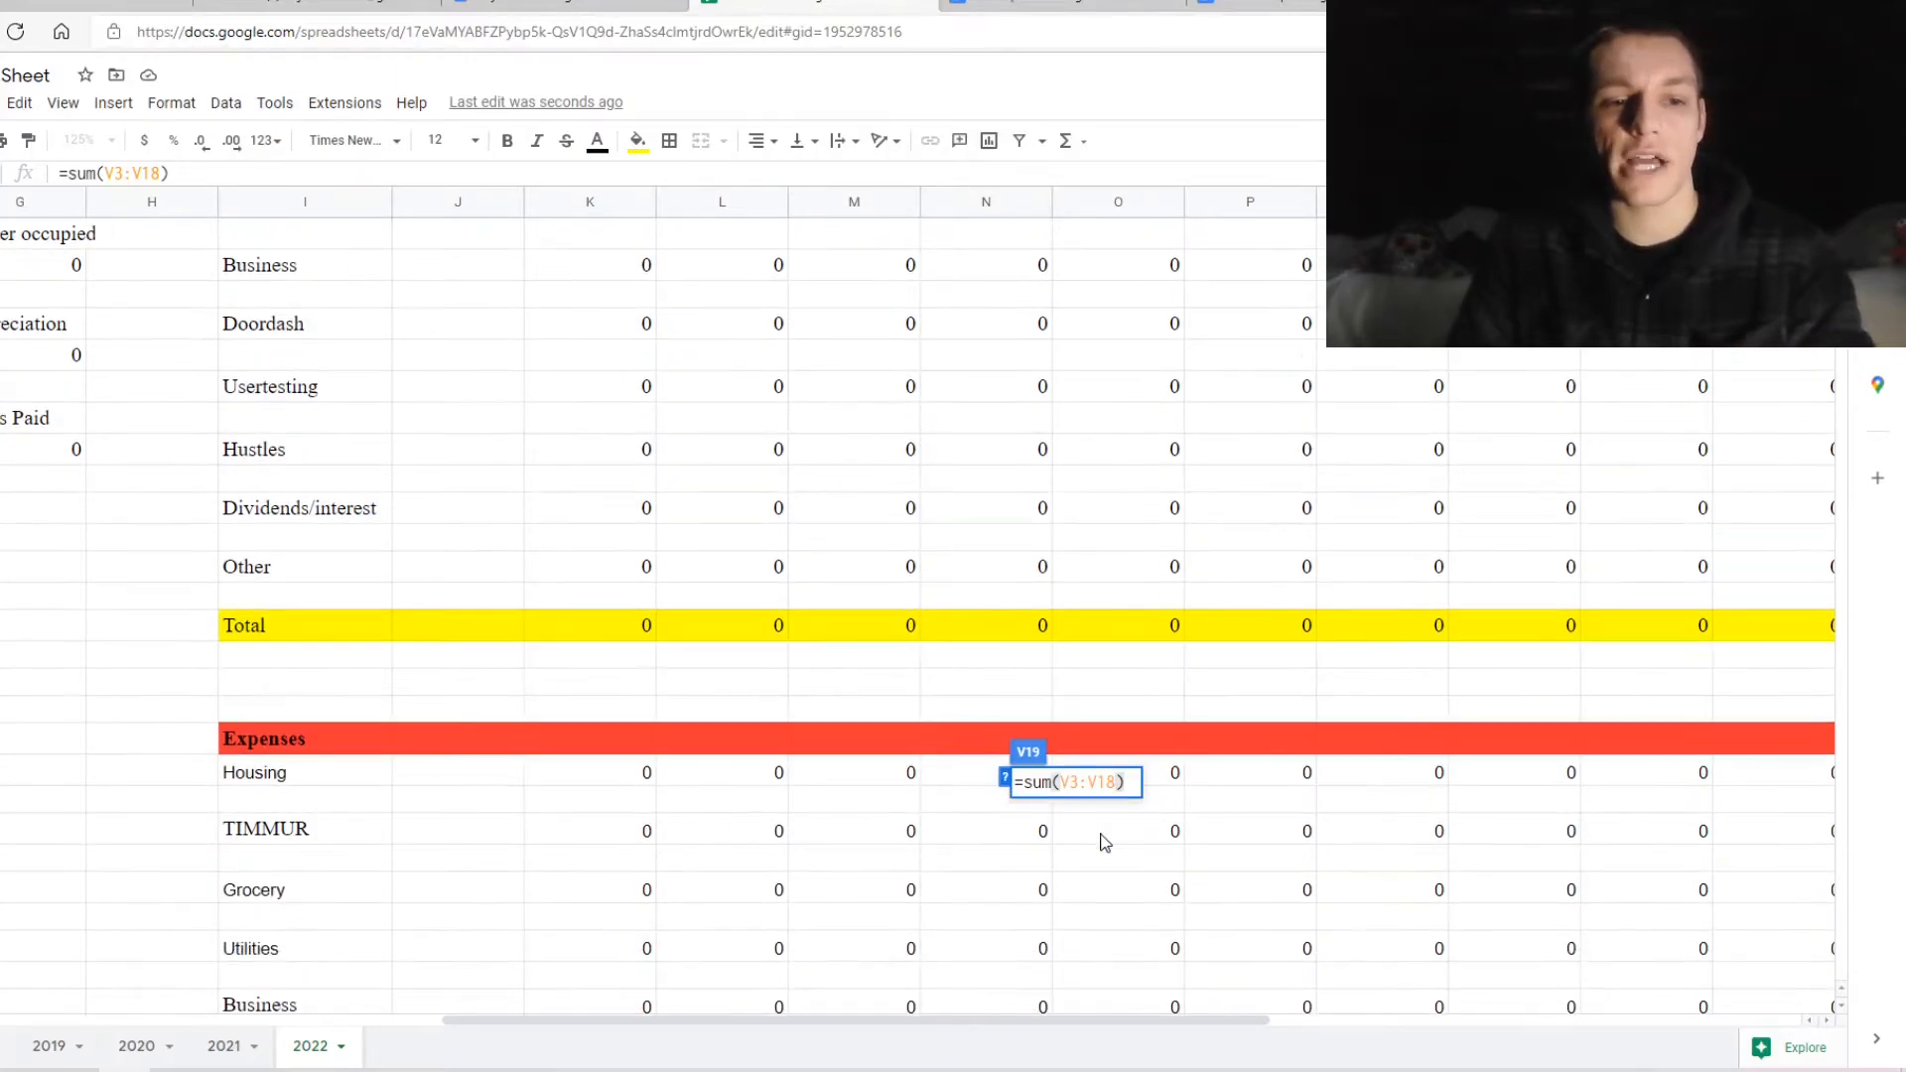
pyautogui.scroll(-2, 1105, 843)
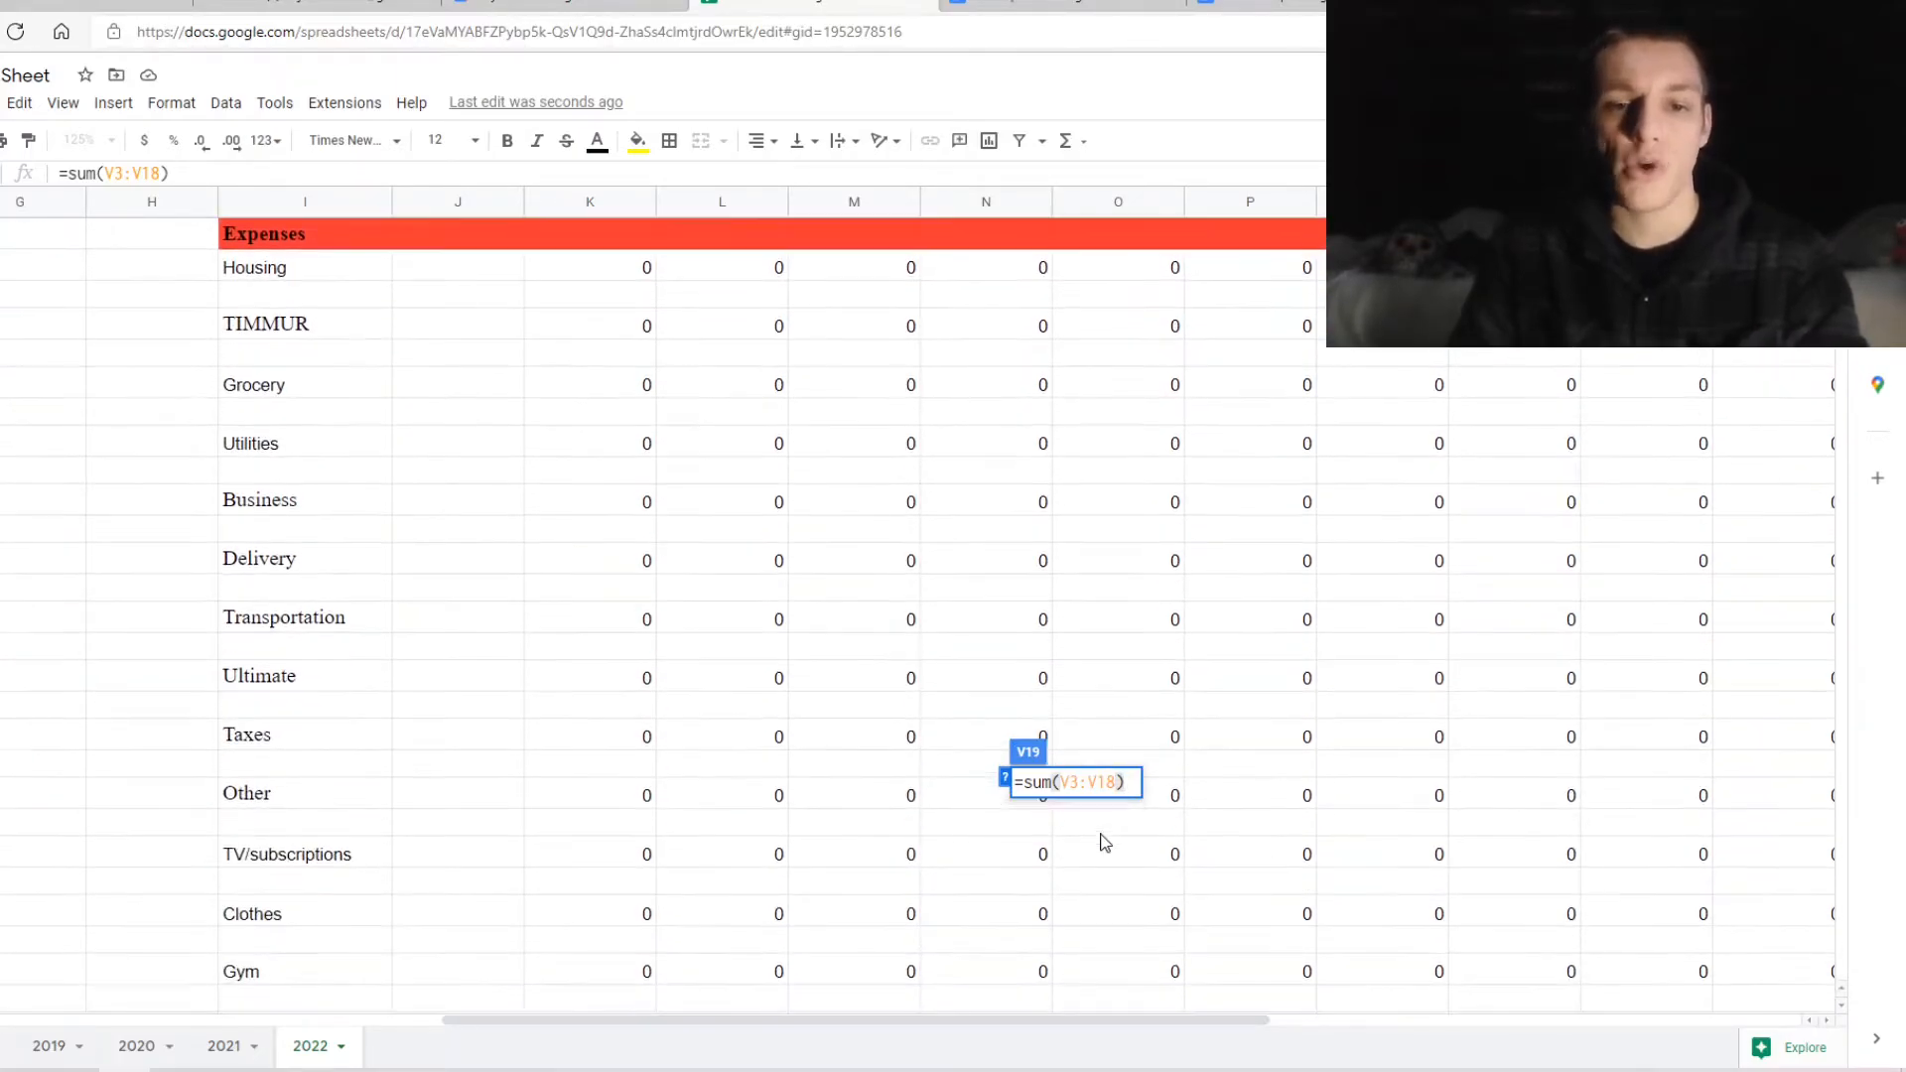
pyautogui.press('Return')
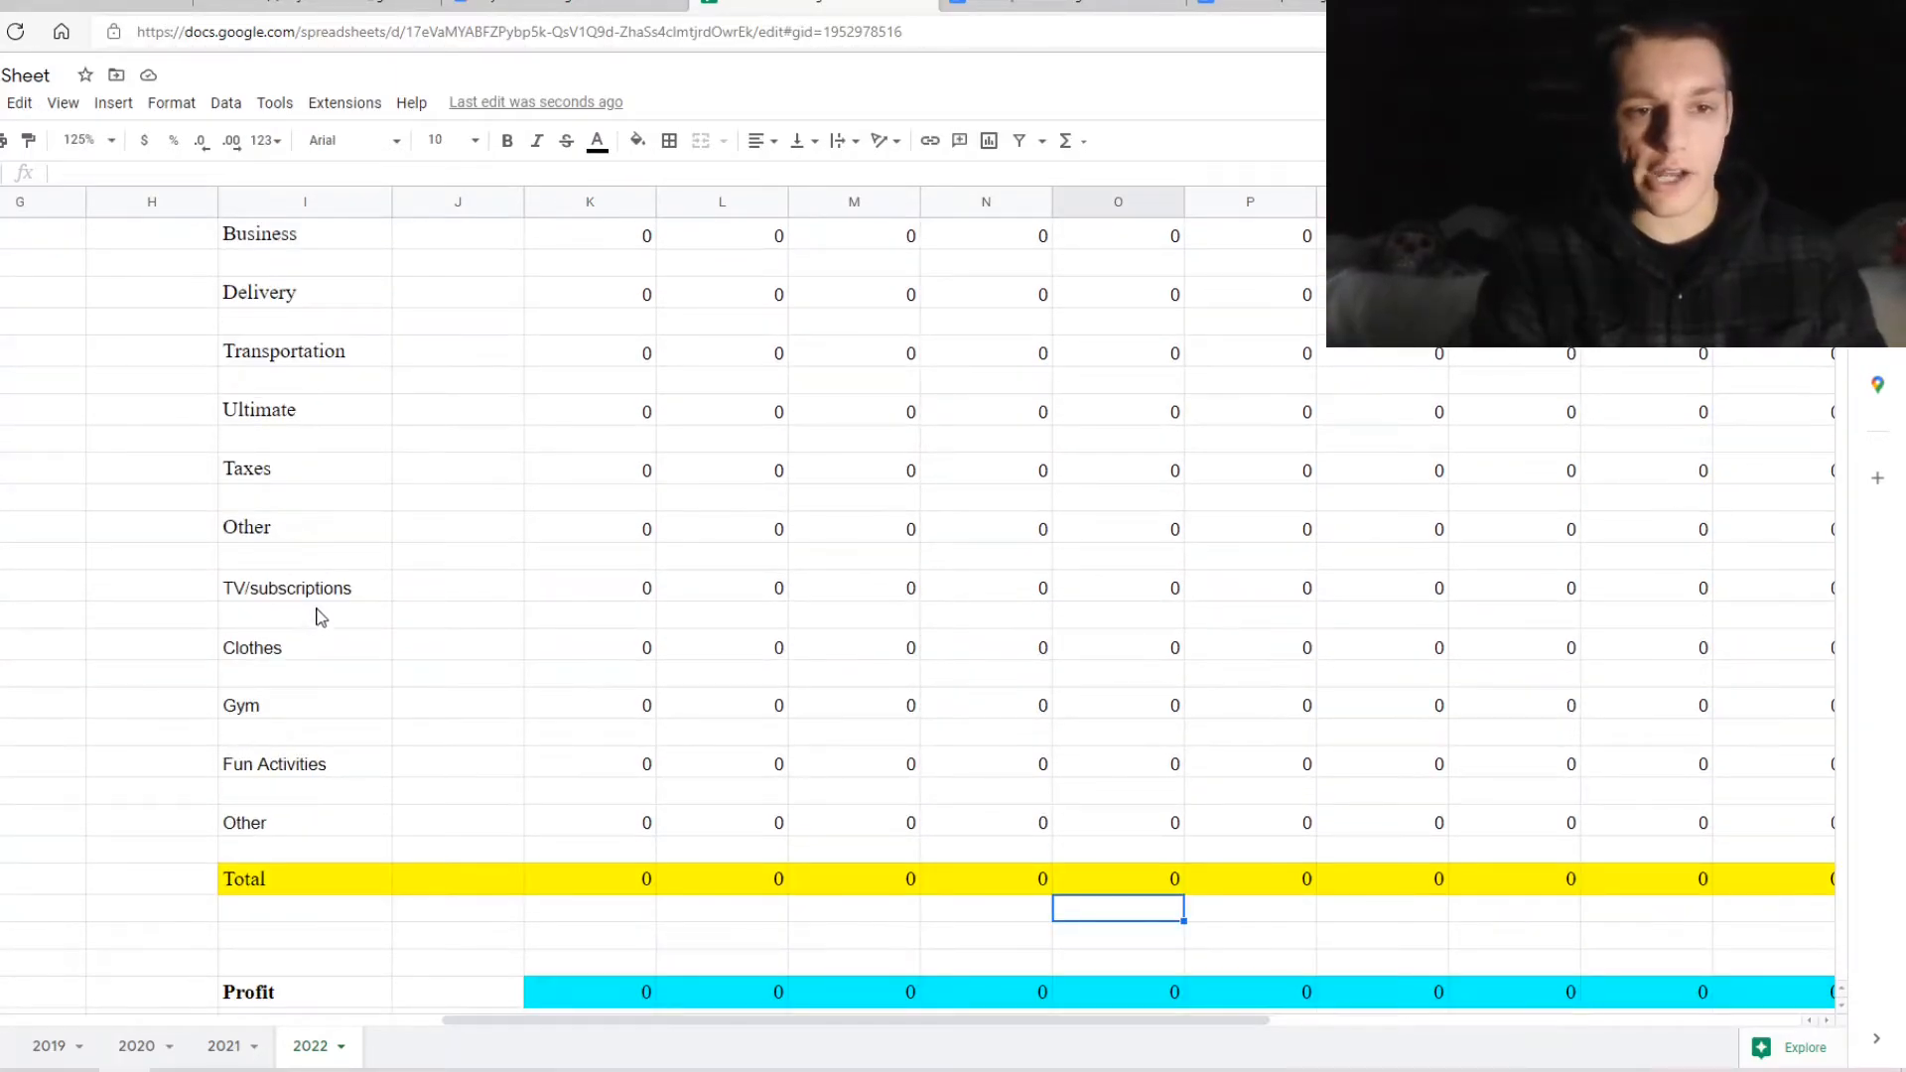
pyautogui.moveTo(278, 593)
pyautogui.mouseDown()
pyautogui.moveTo(371, 613)
pyautogui.moveTo(694, 817)
pyautogui.moveTo(820, 799)
pyautogui.moveTo(1016, 864)
pyautogui.moveTo(1259, 896)
pyautogui.moveTo(1472, 843)
pyautogui.moveTo(1886, 864)
pyautogui.moveTo(1523, 885)
pyautogui.moveTo(1094, 846)
pyautogui.mouseUp()
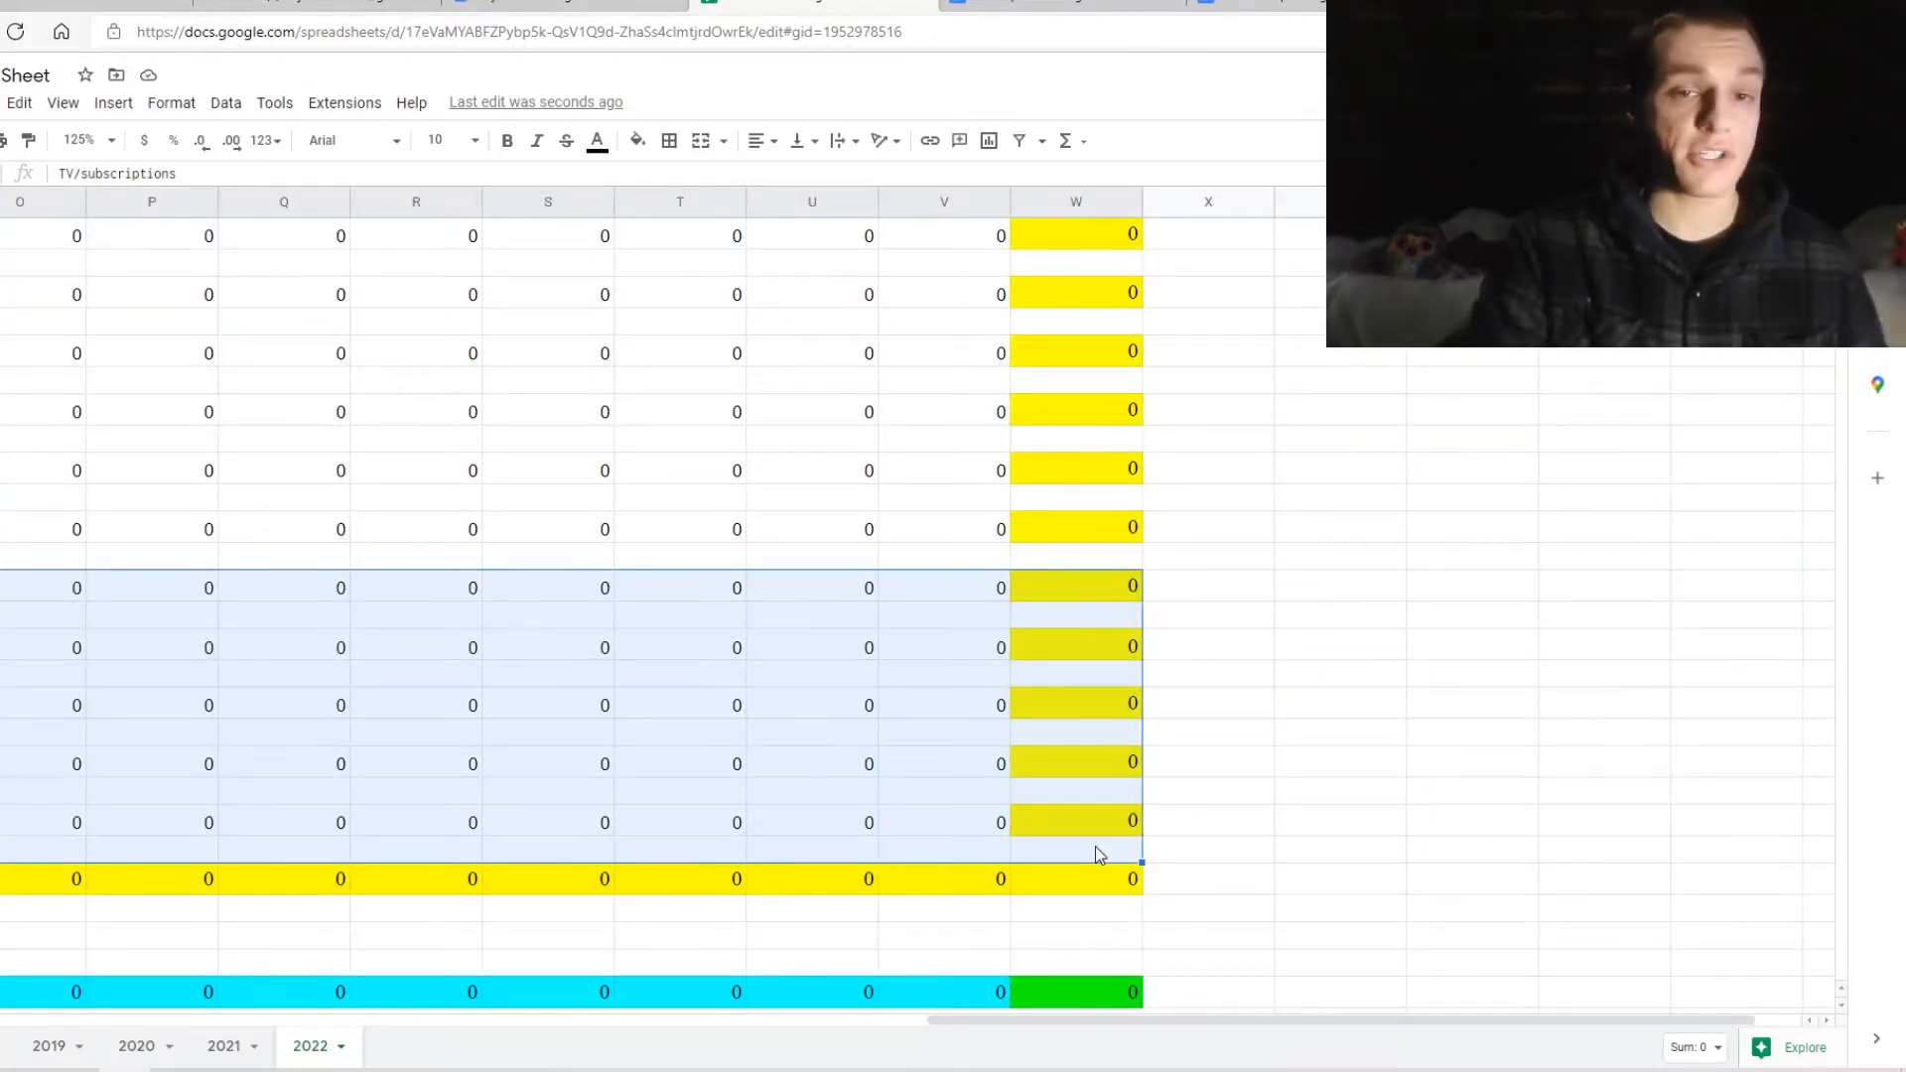
# Clear the selected expense rows and delete the cells, shifting the rows below up
pyautogui.press('Delete')
pyautogui.hscroll(-5, 1095, 846)
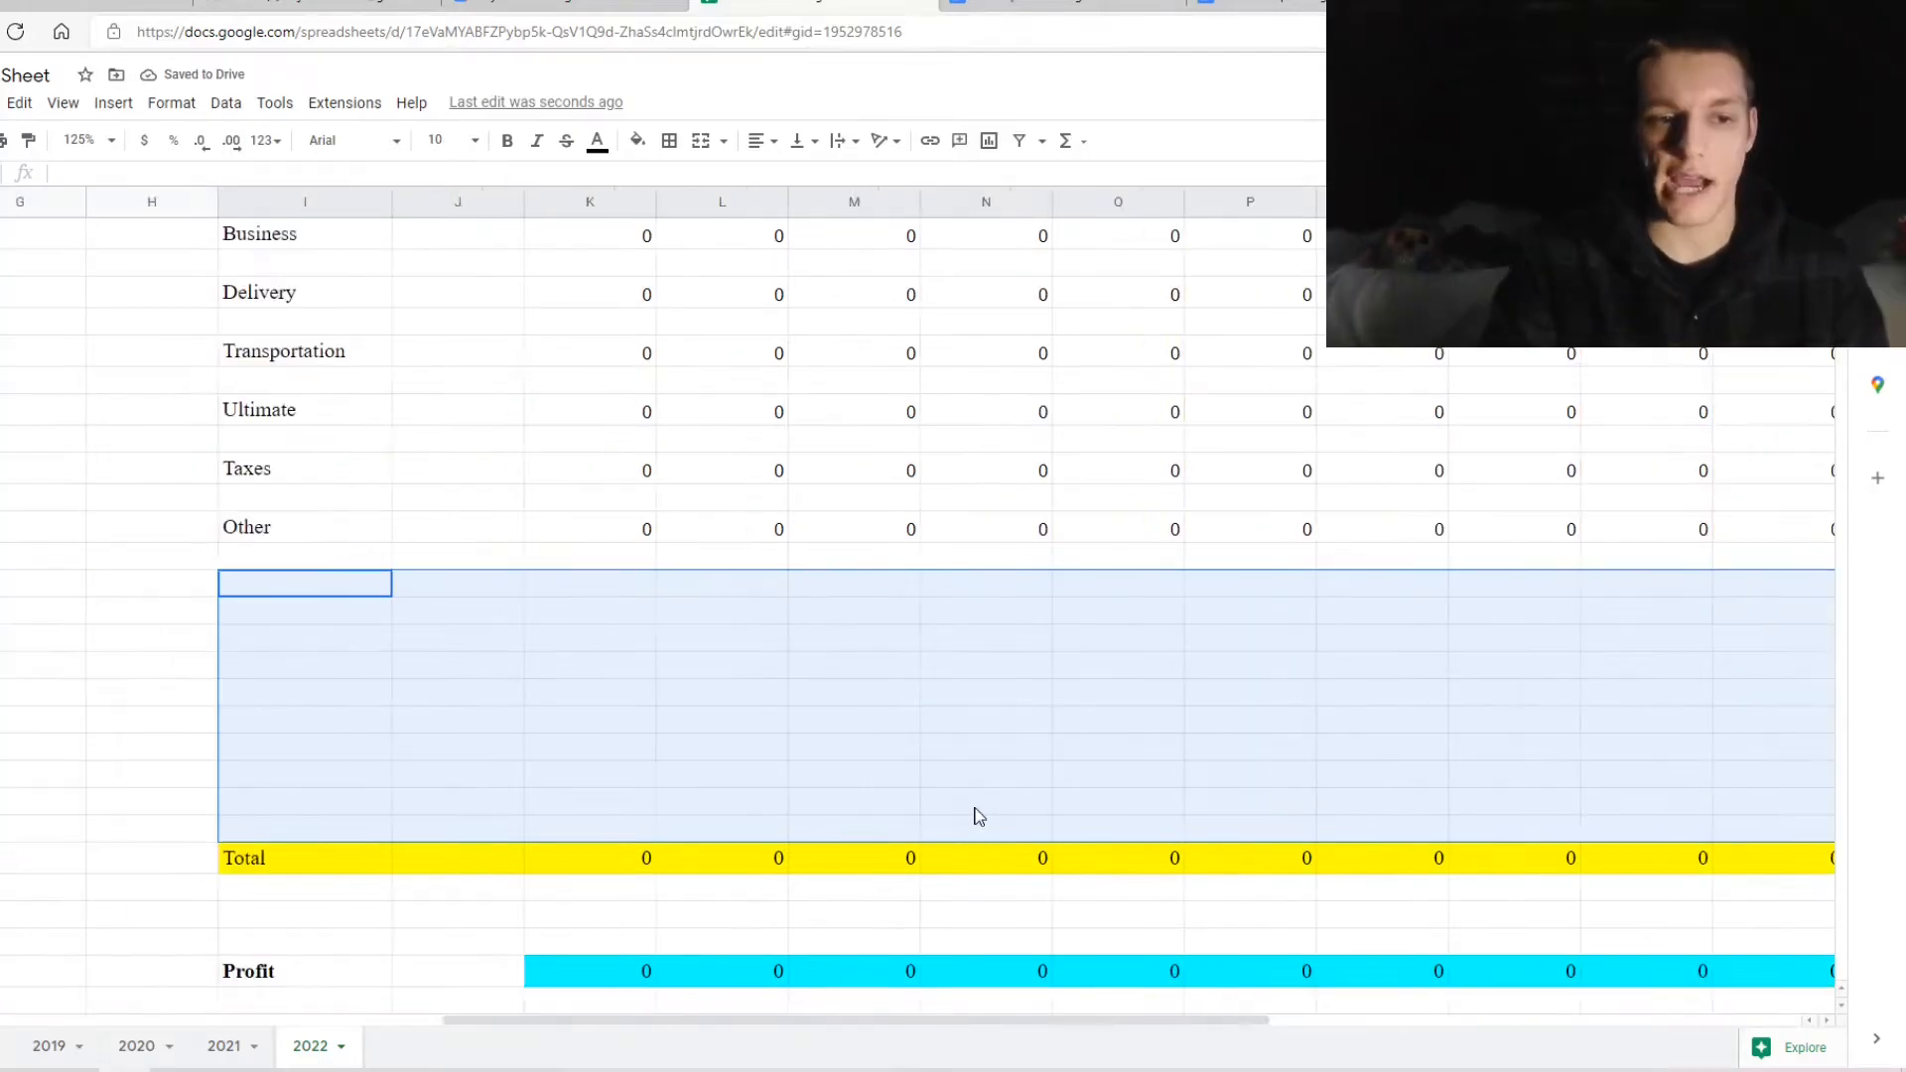
pyautogui.rightClick(534, 663)
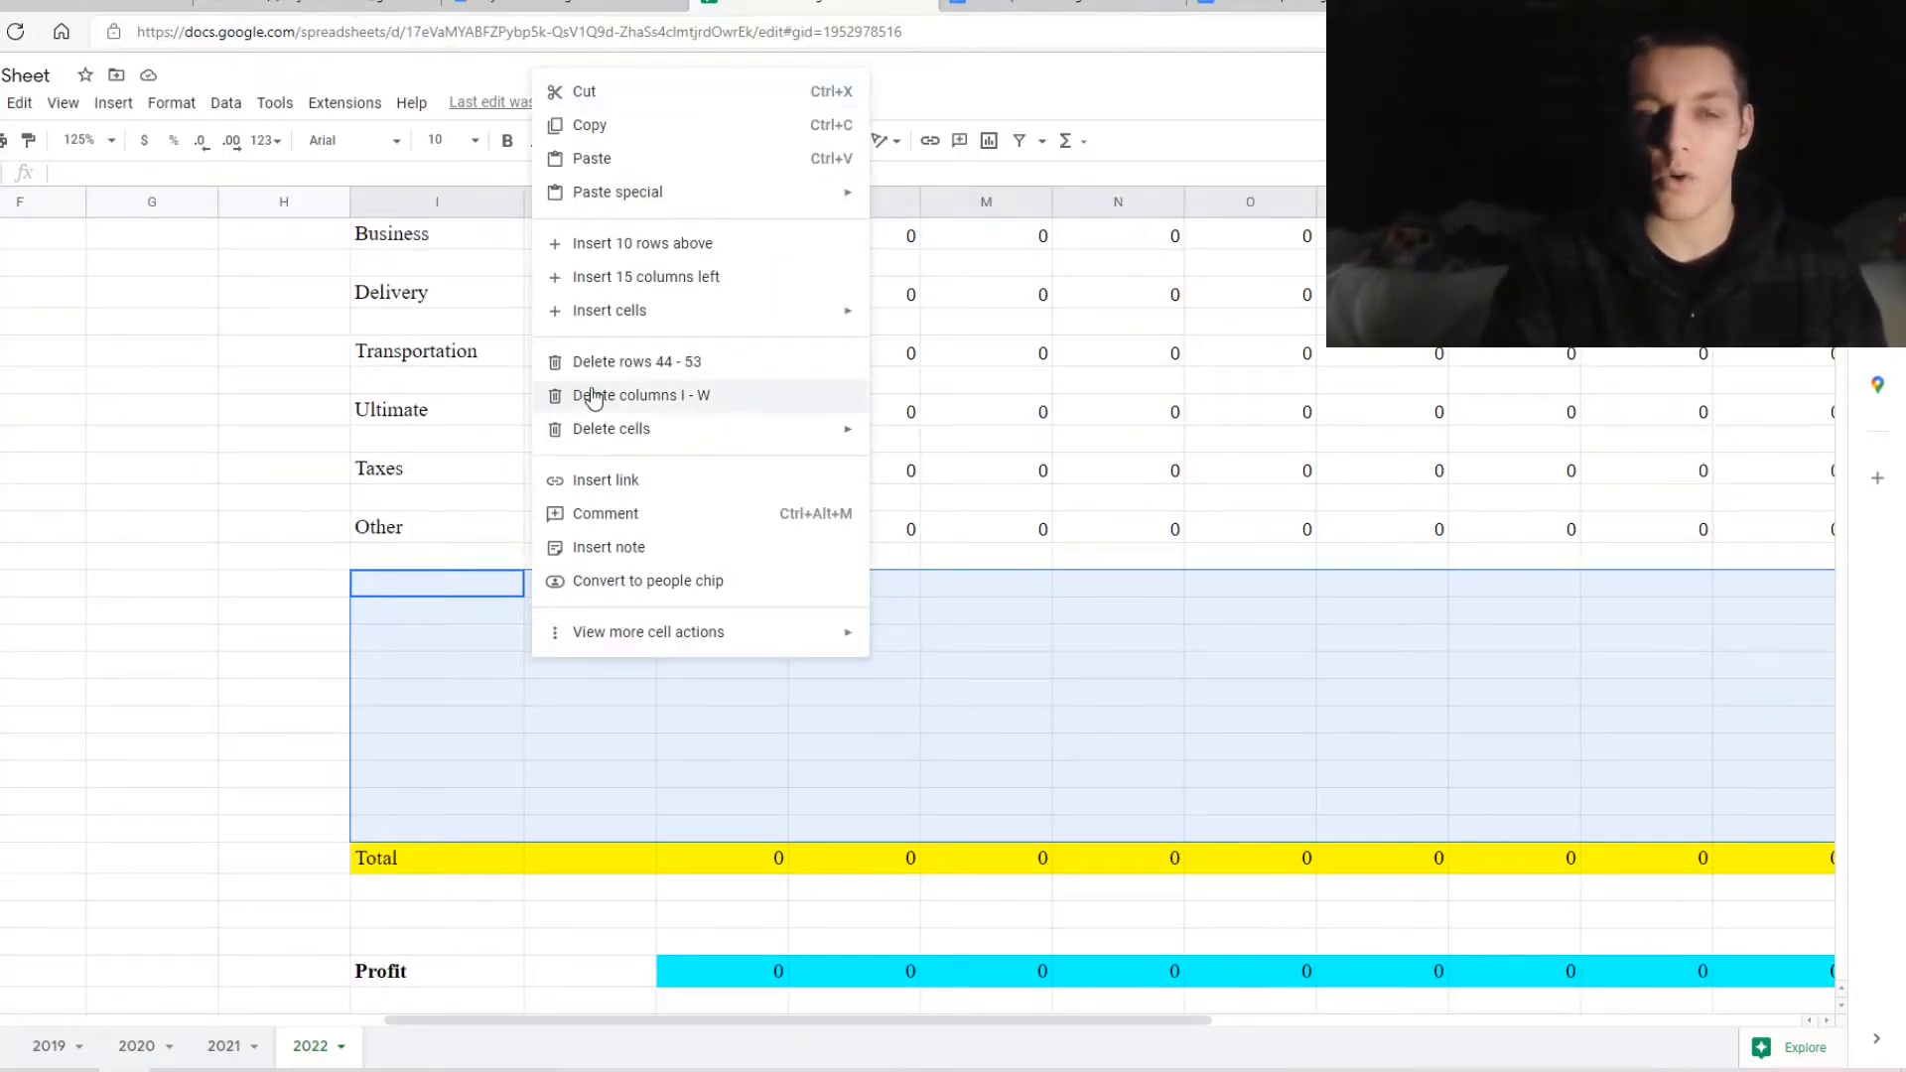
pyautogui.moveTo(625, 435)
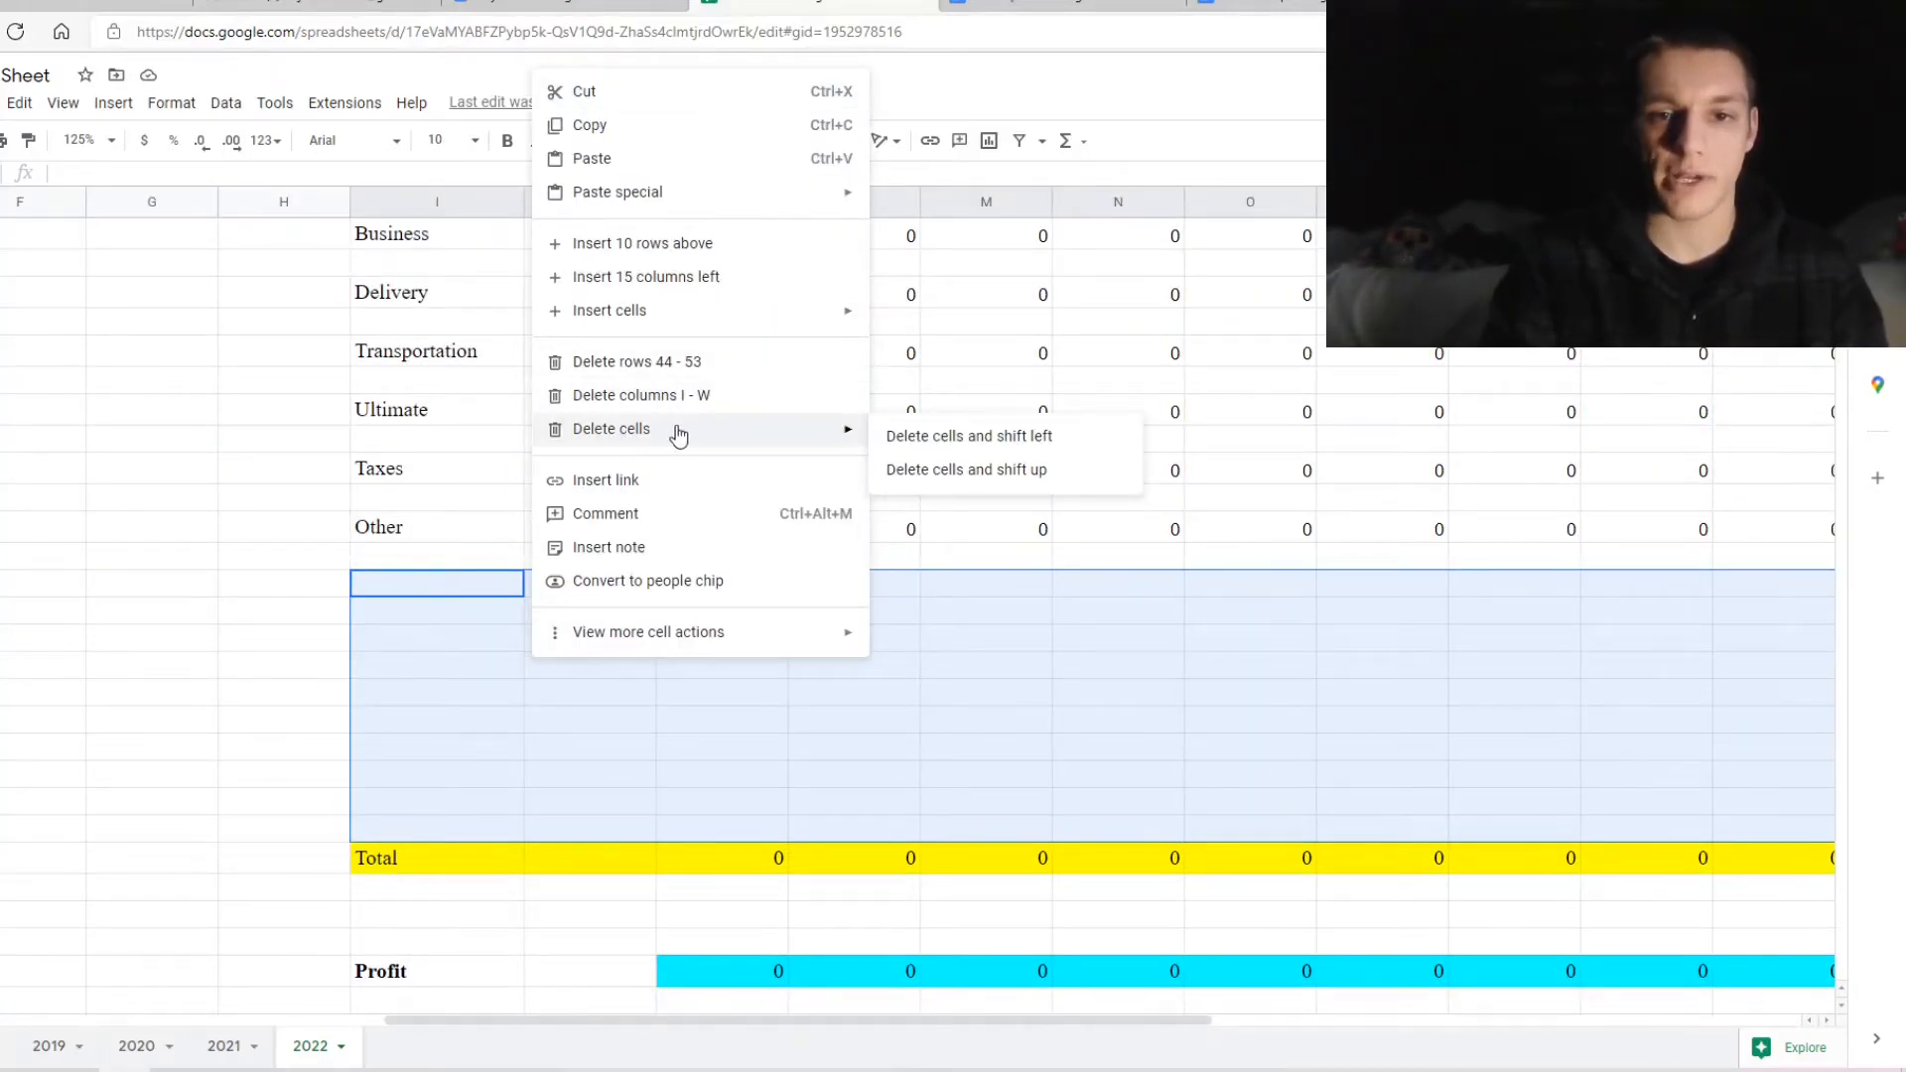
pyautogui.click(956, 473)
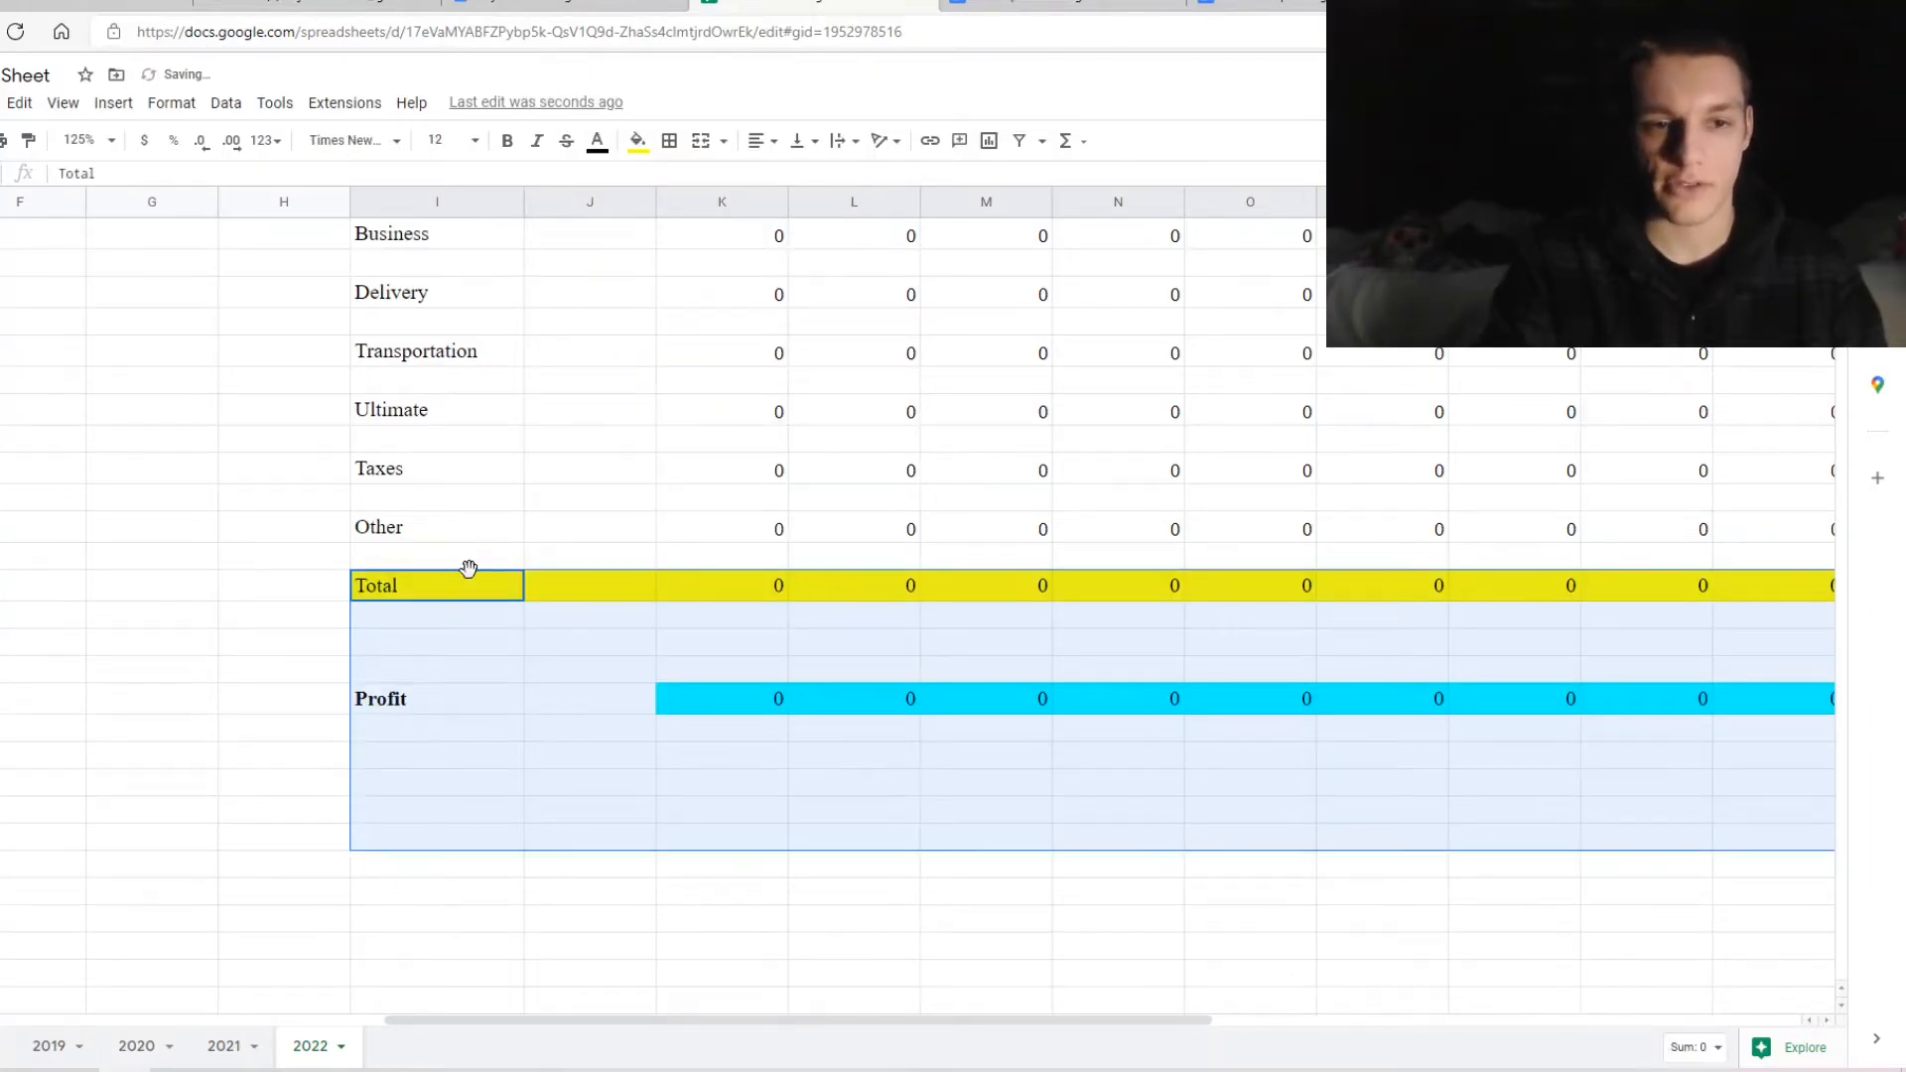
pyautogui.click(247, 637)
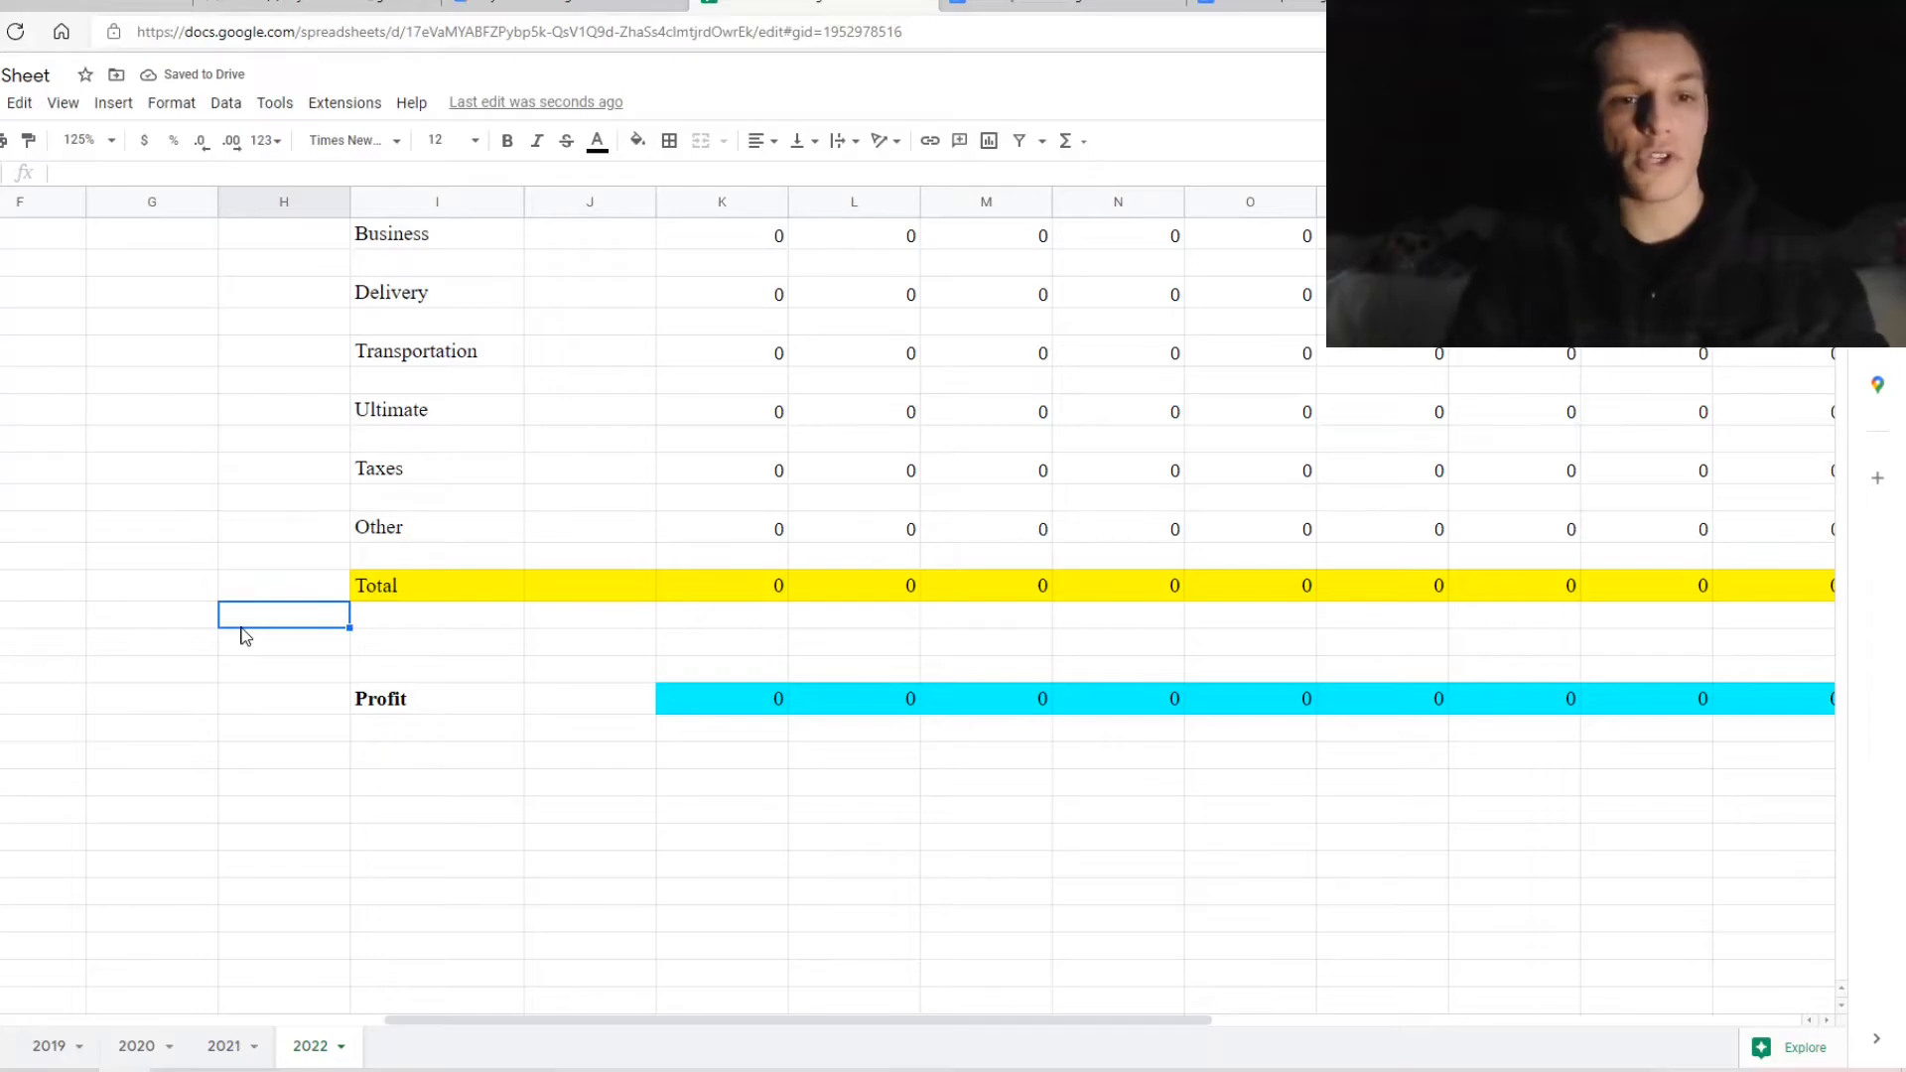
# Check the January and February expense Total ranges, then enter =K19-K44 as January Profit
pyautogui.scroll(1, 245, 636)
pyautogui.scroll(4, 245, 636)
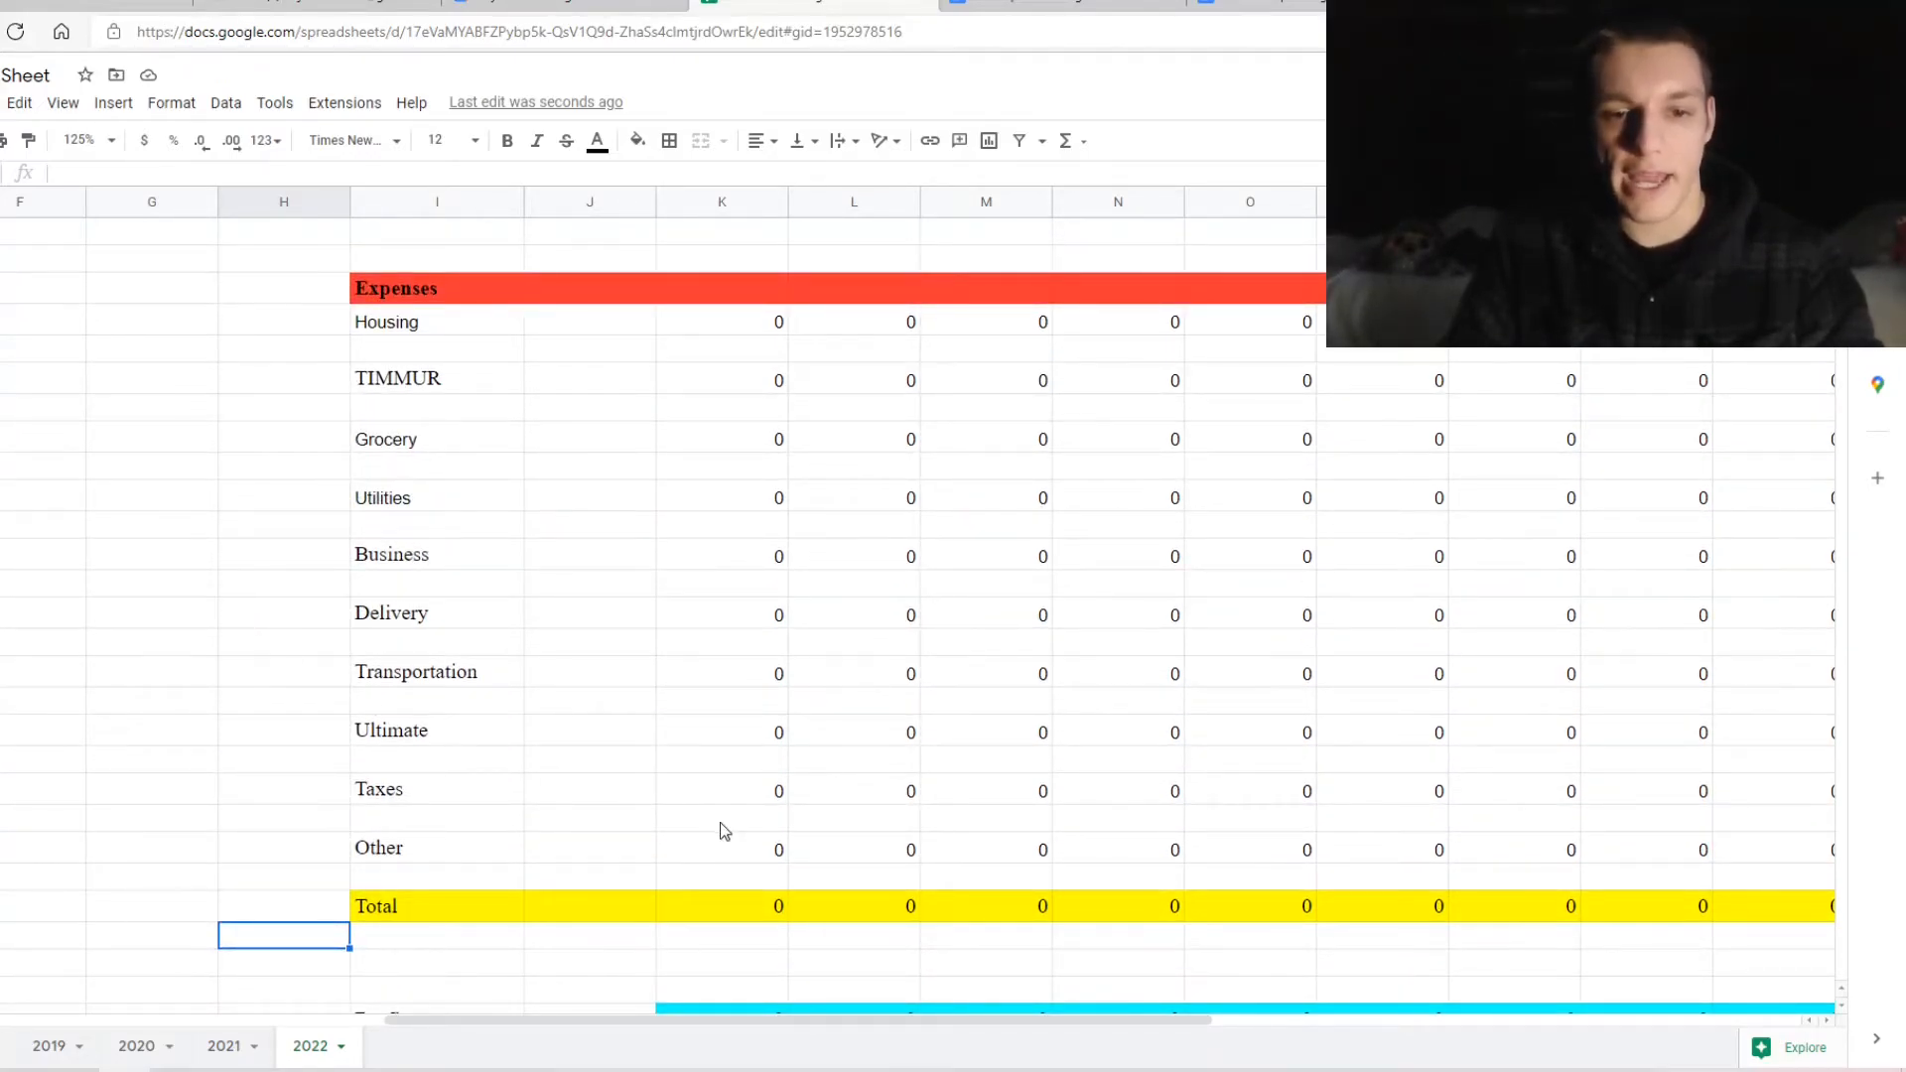
pyautogui.click(733, 906)
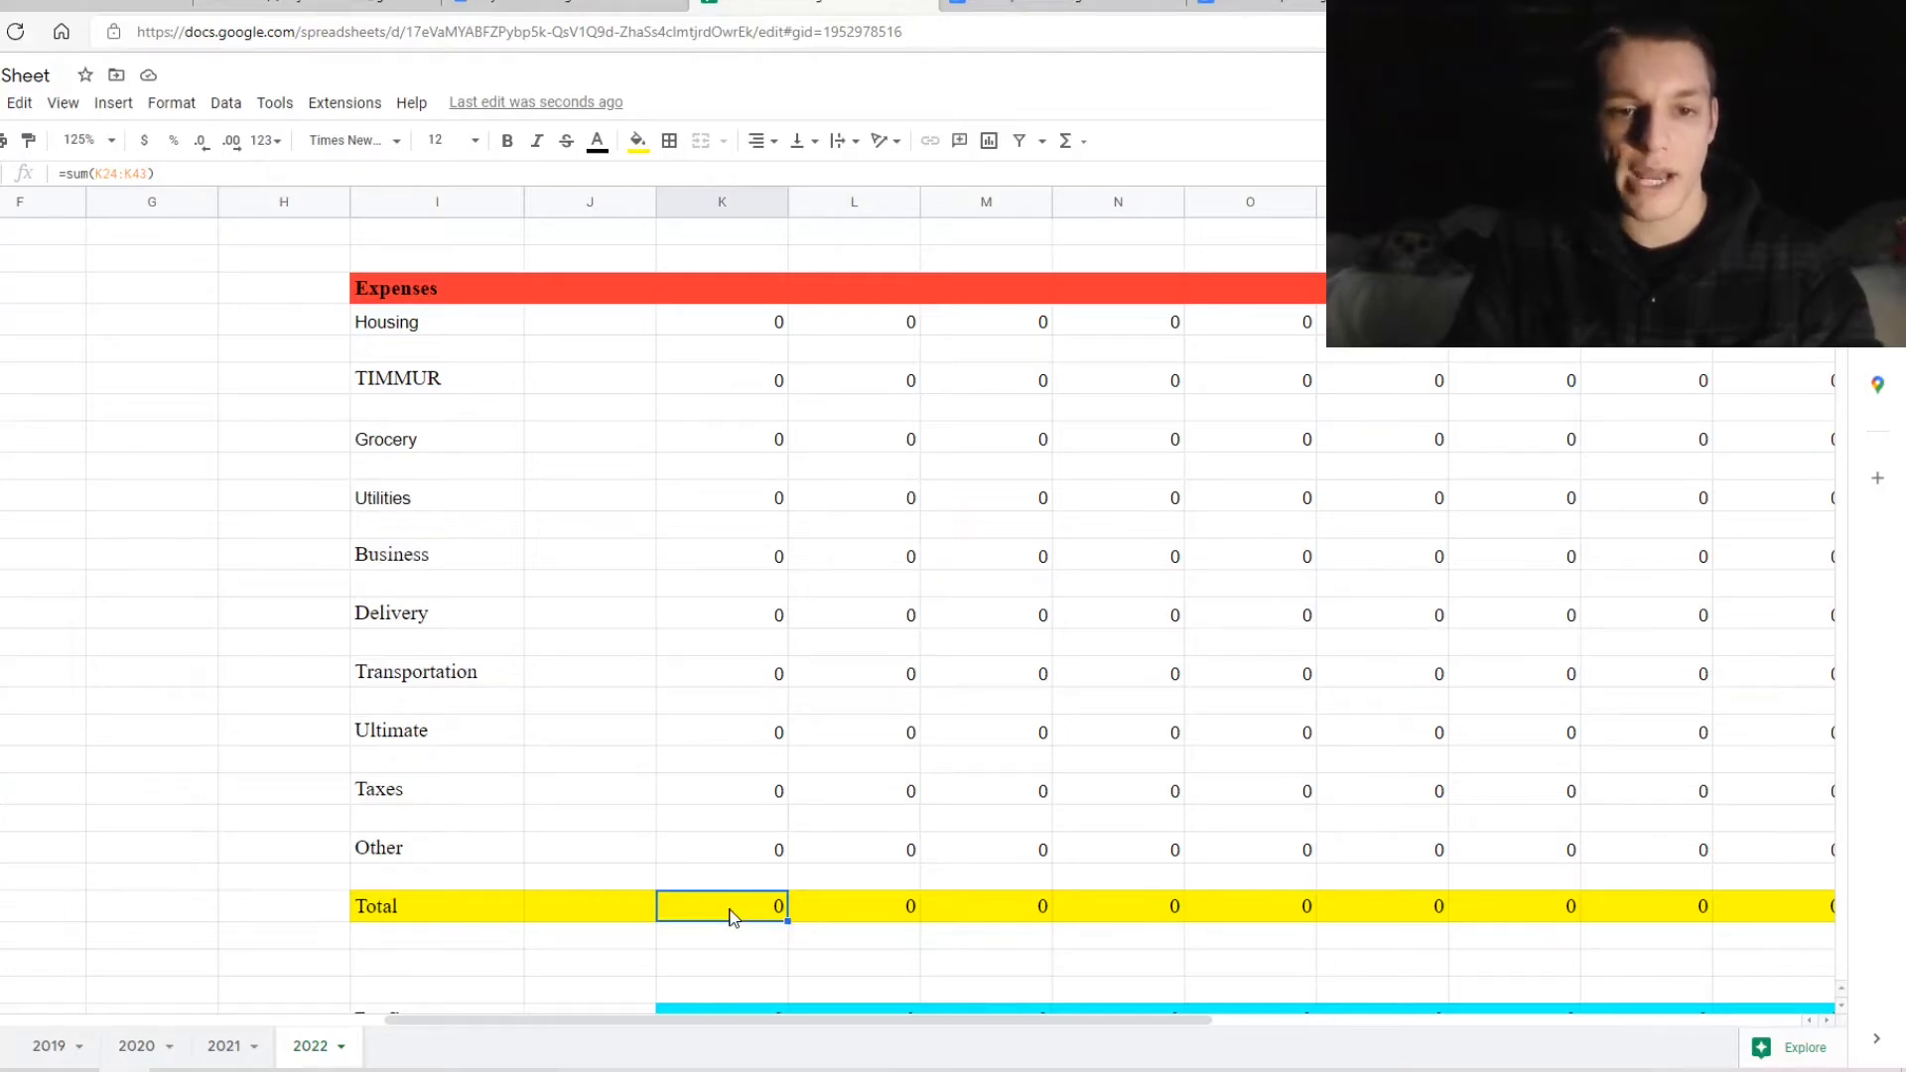
pyautogui.doubleClick(731, 908)
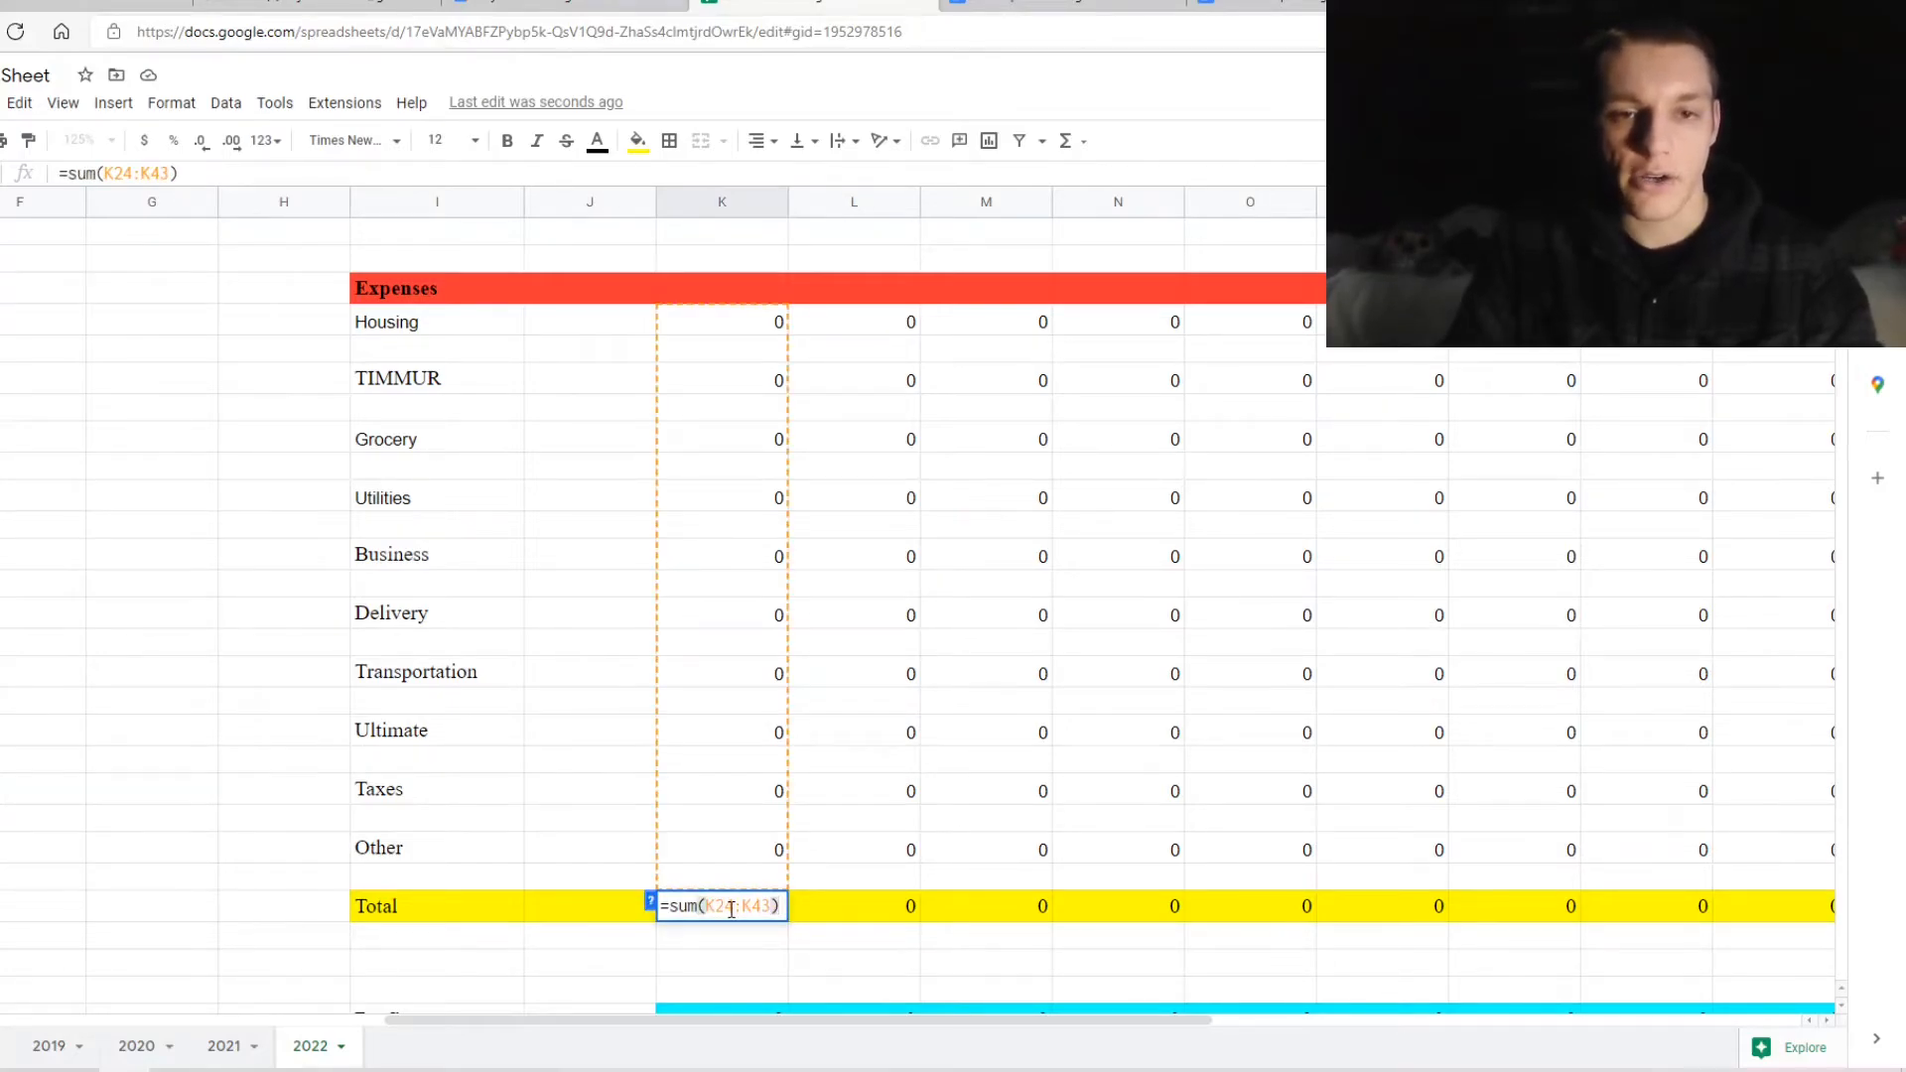
pyautogui.doubleClick(833, 908)
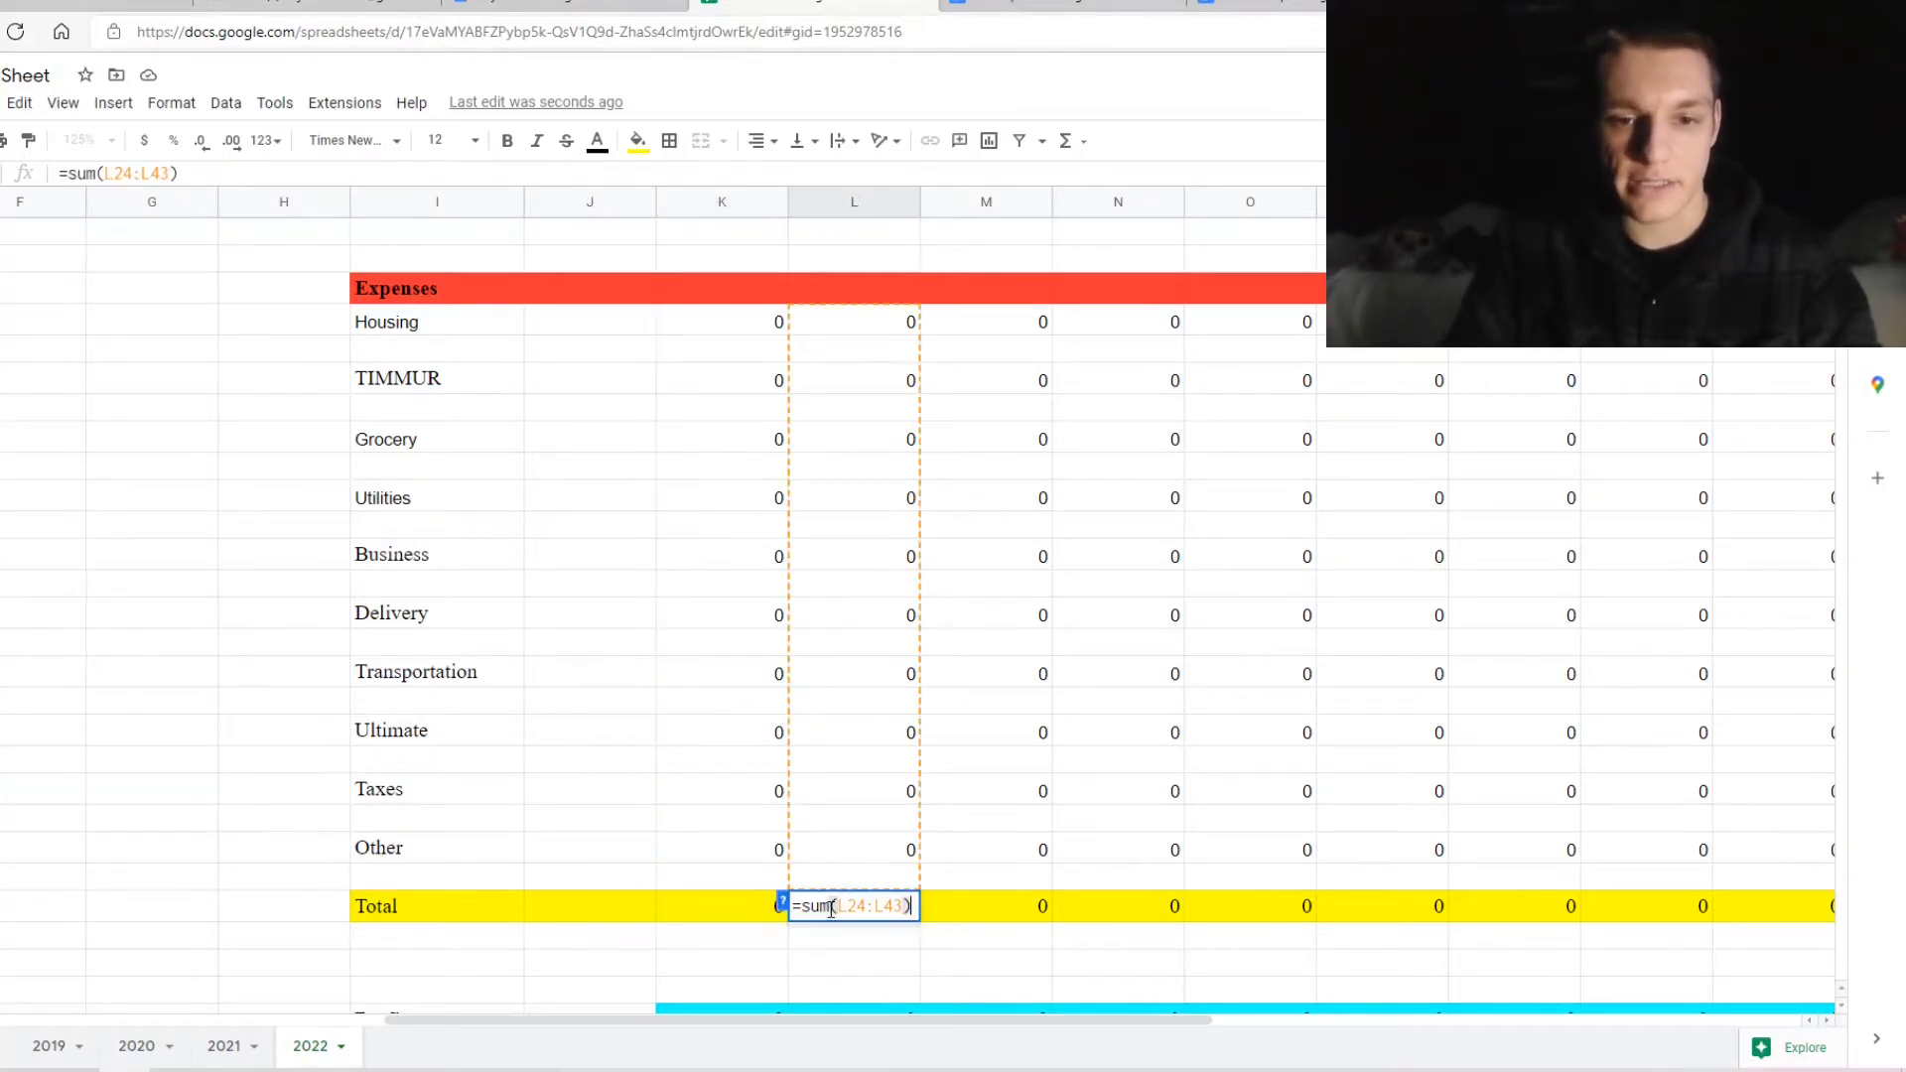
pyautogui.hscroll(1, 1027, 910)
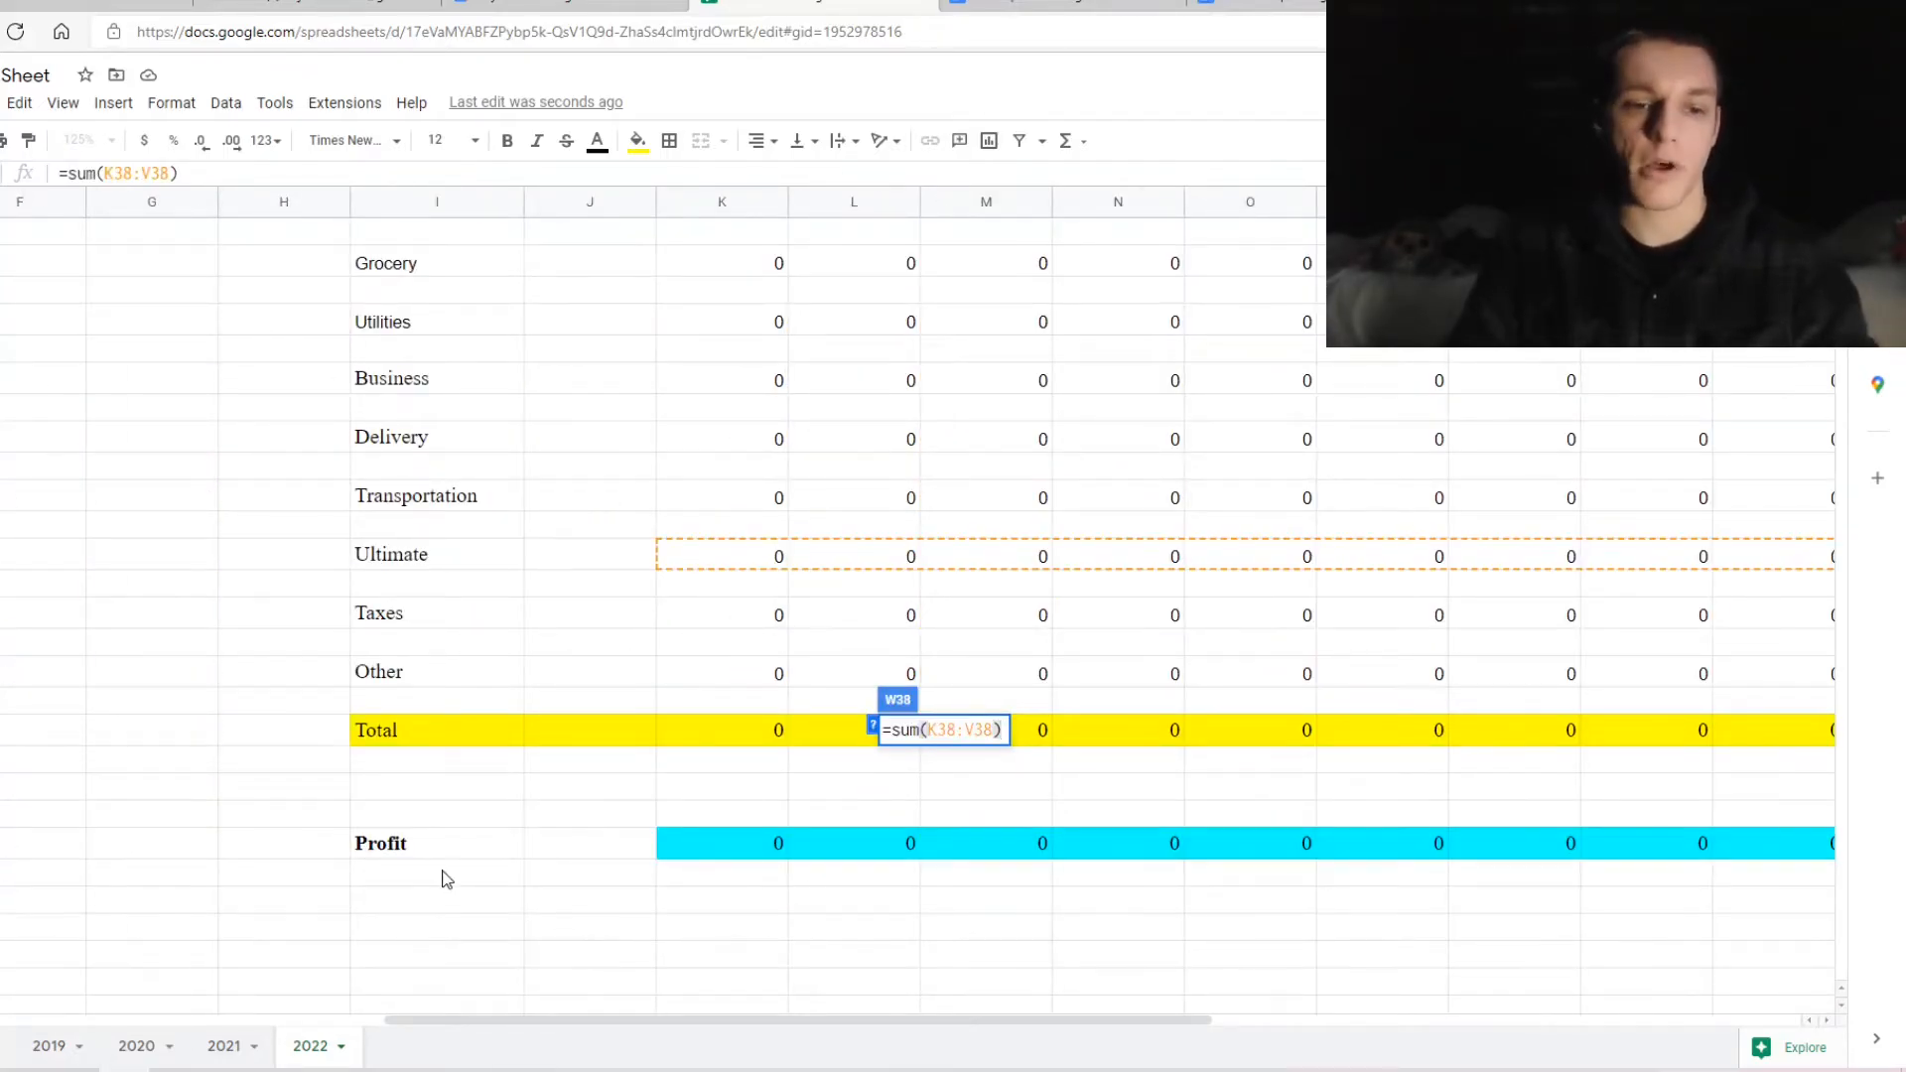
pyautogui.click(737, 830)
pyautogui.write('=K19-K44')
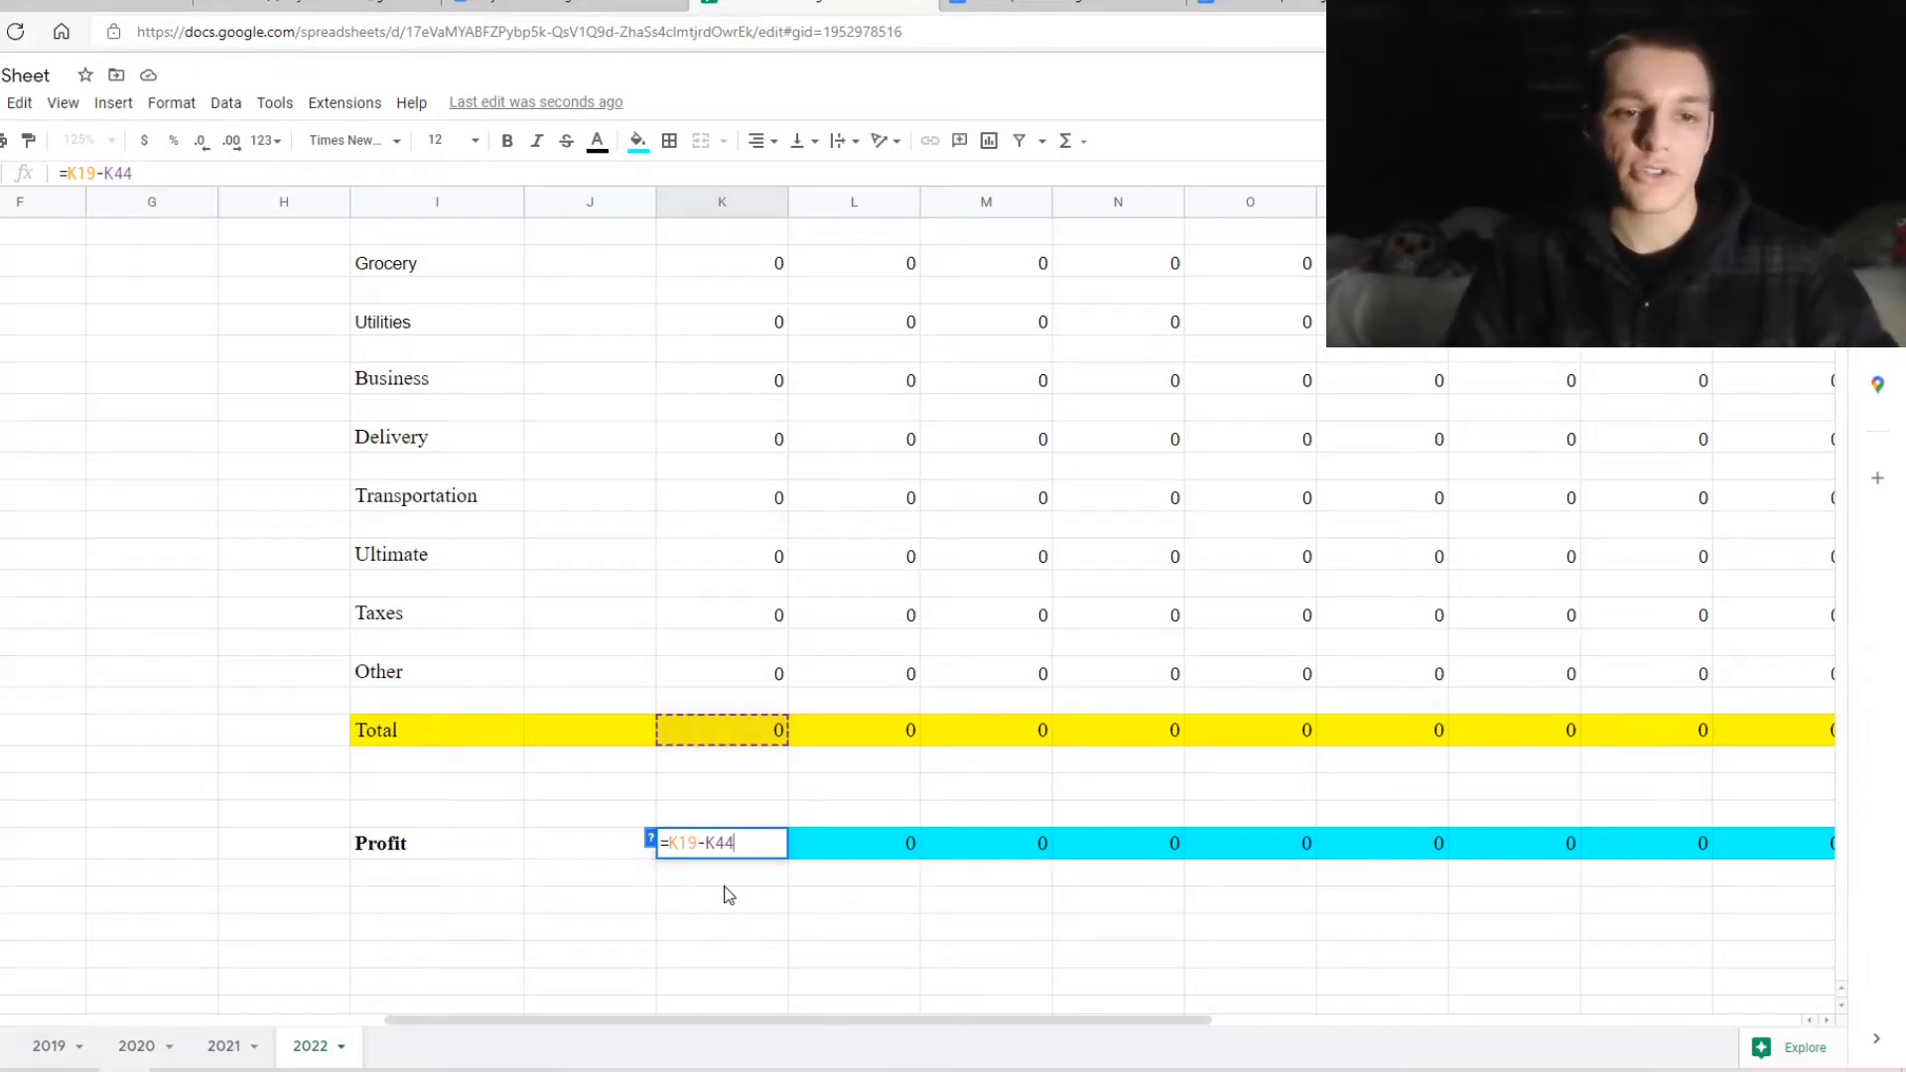
pyautogui.scroll(4, 728, 895)
pyautogui.scroll(2, 727, 896)
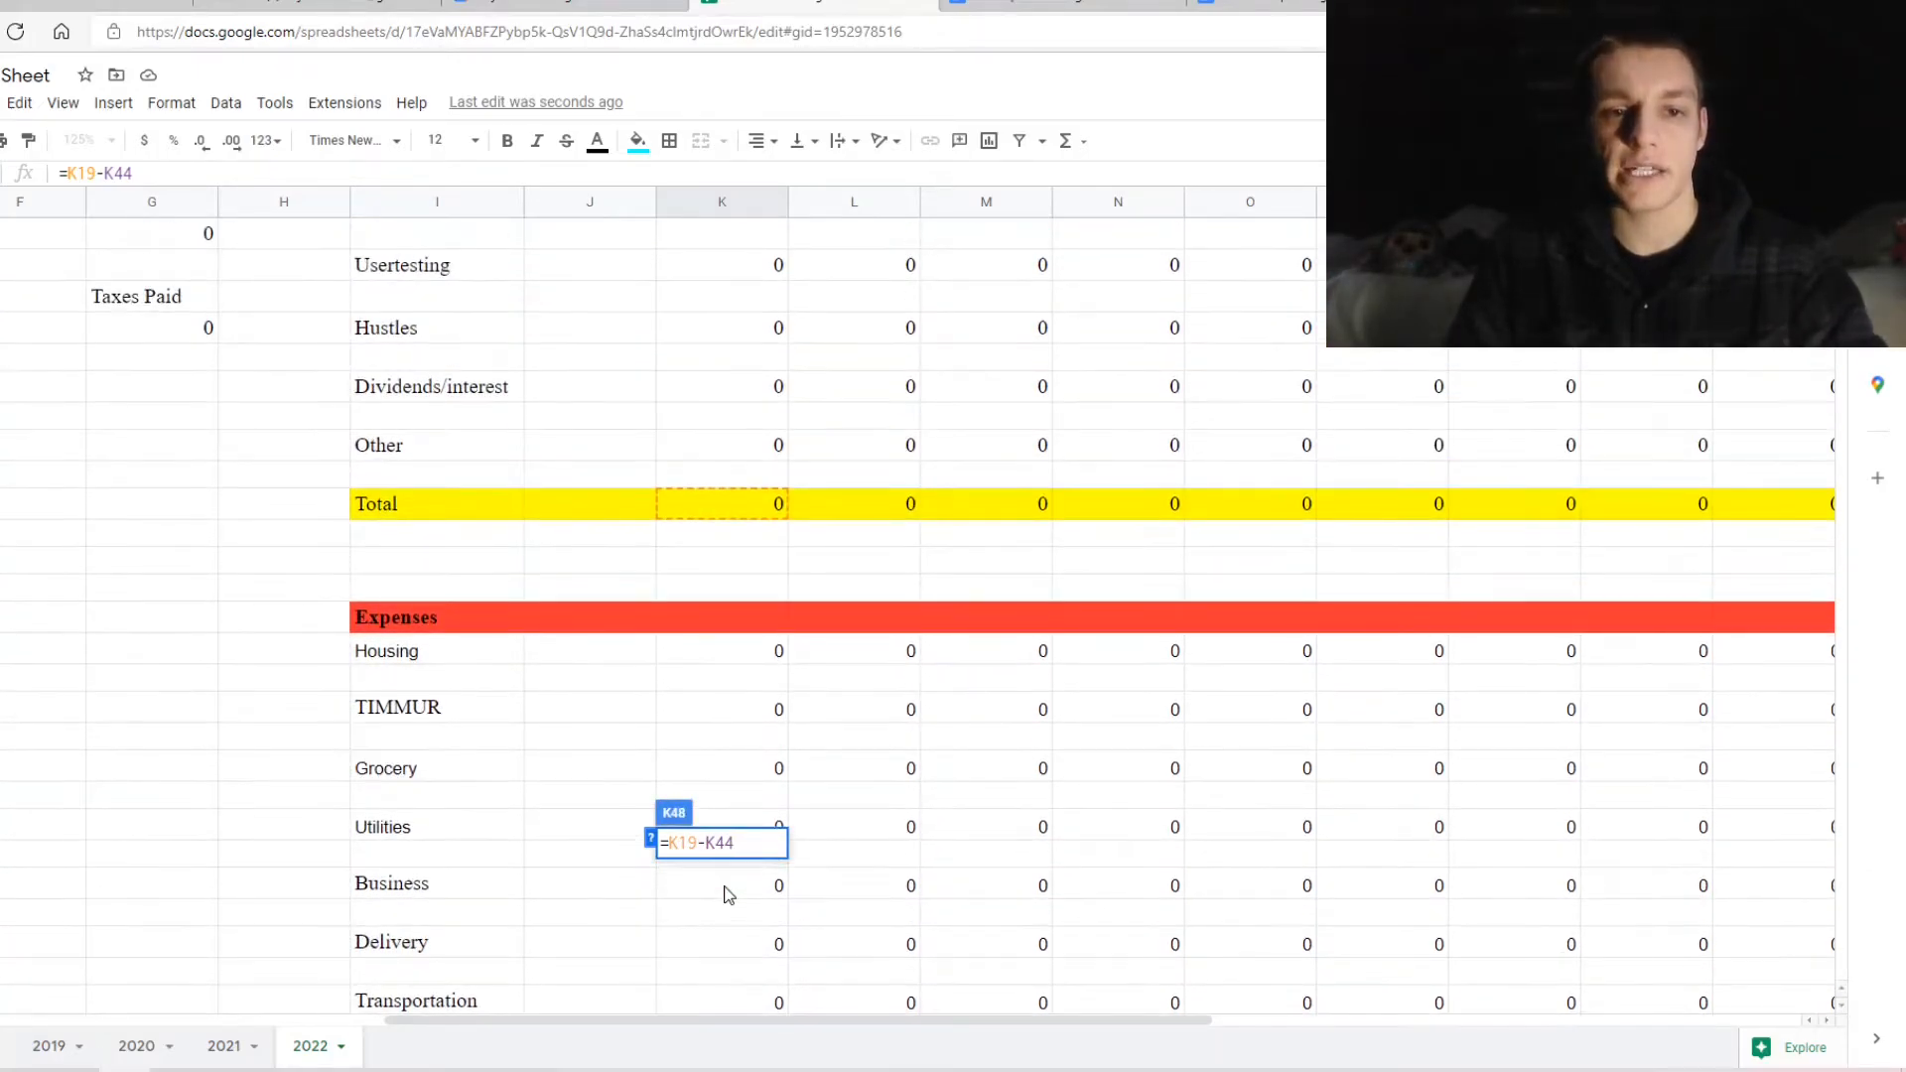
pyautogui.scroll(3, 727, 895)
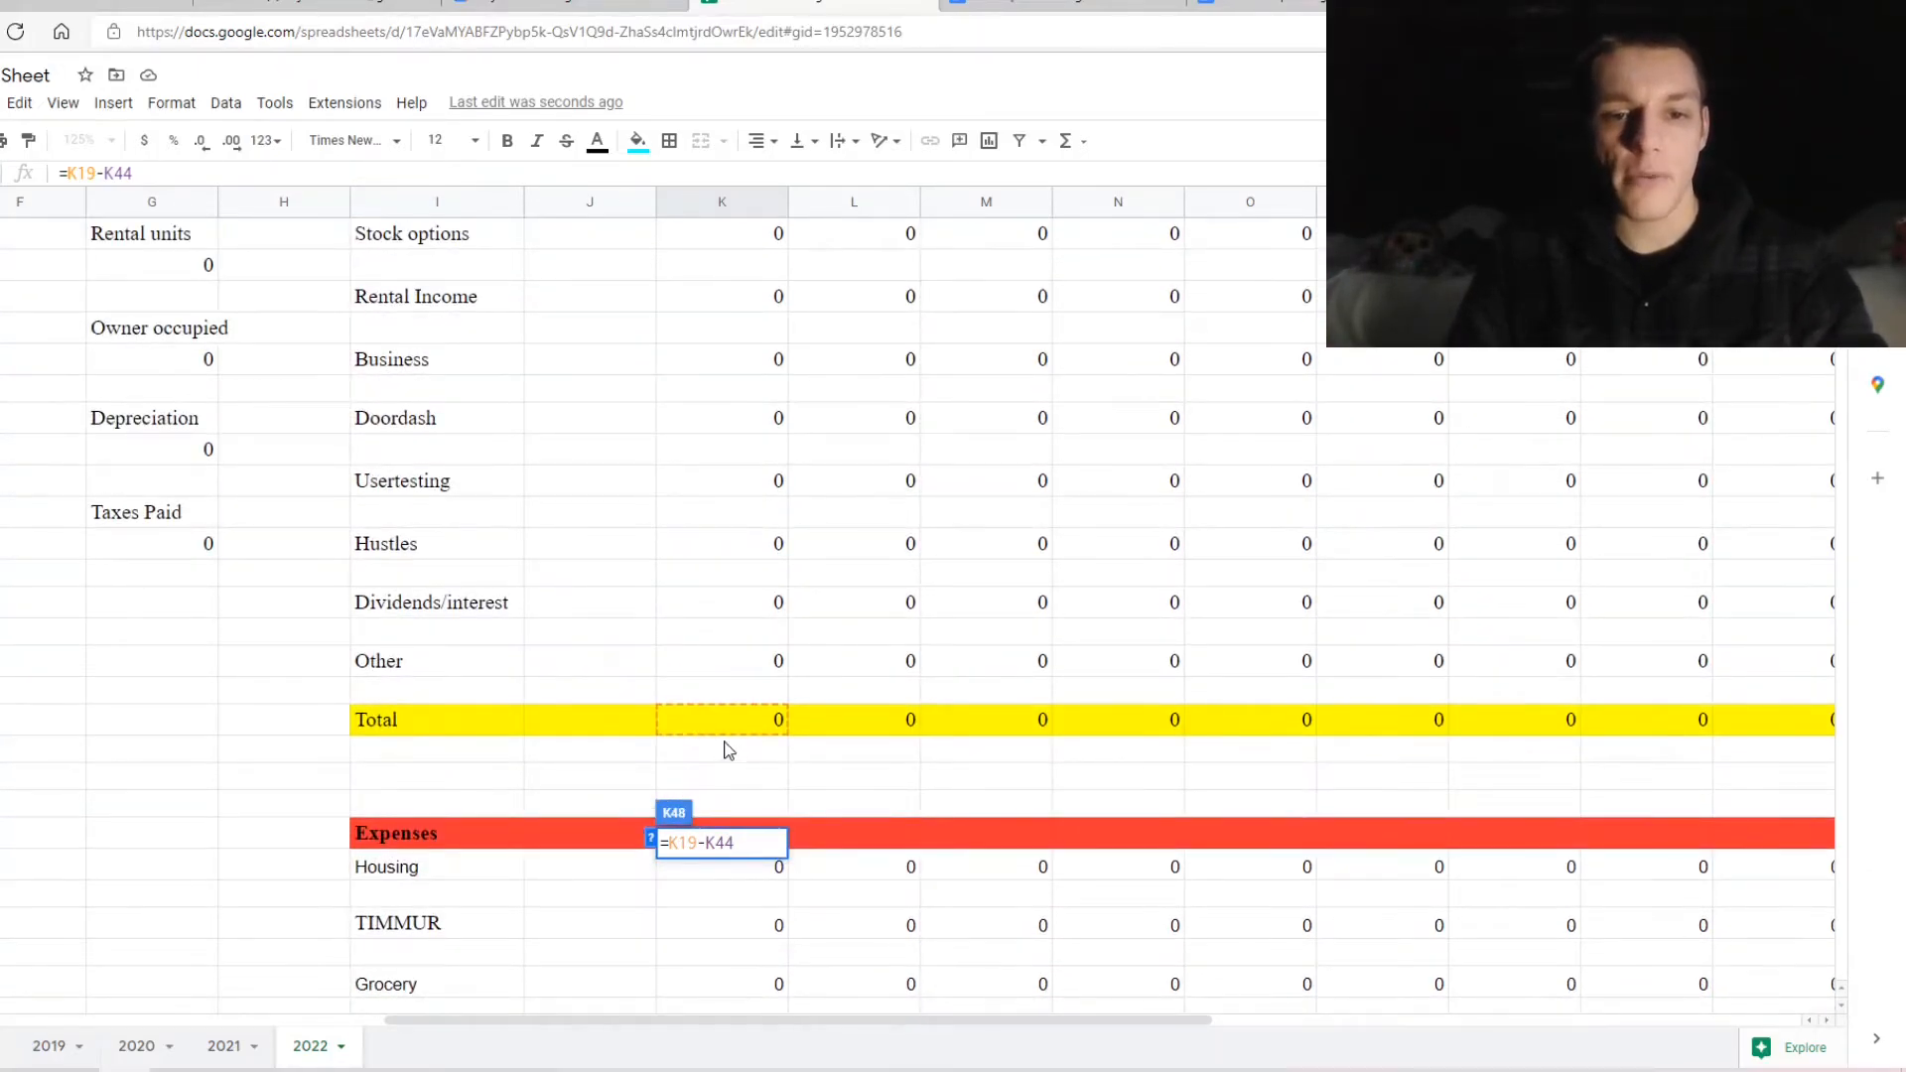
pyautogui.scroll(-10, 730, 752)
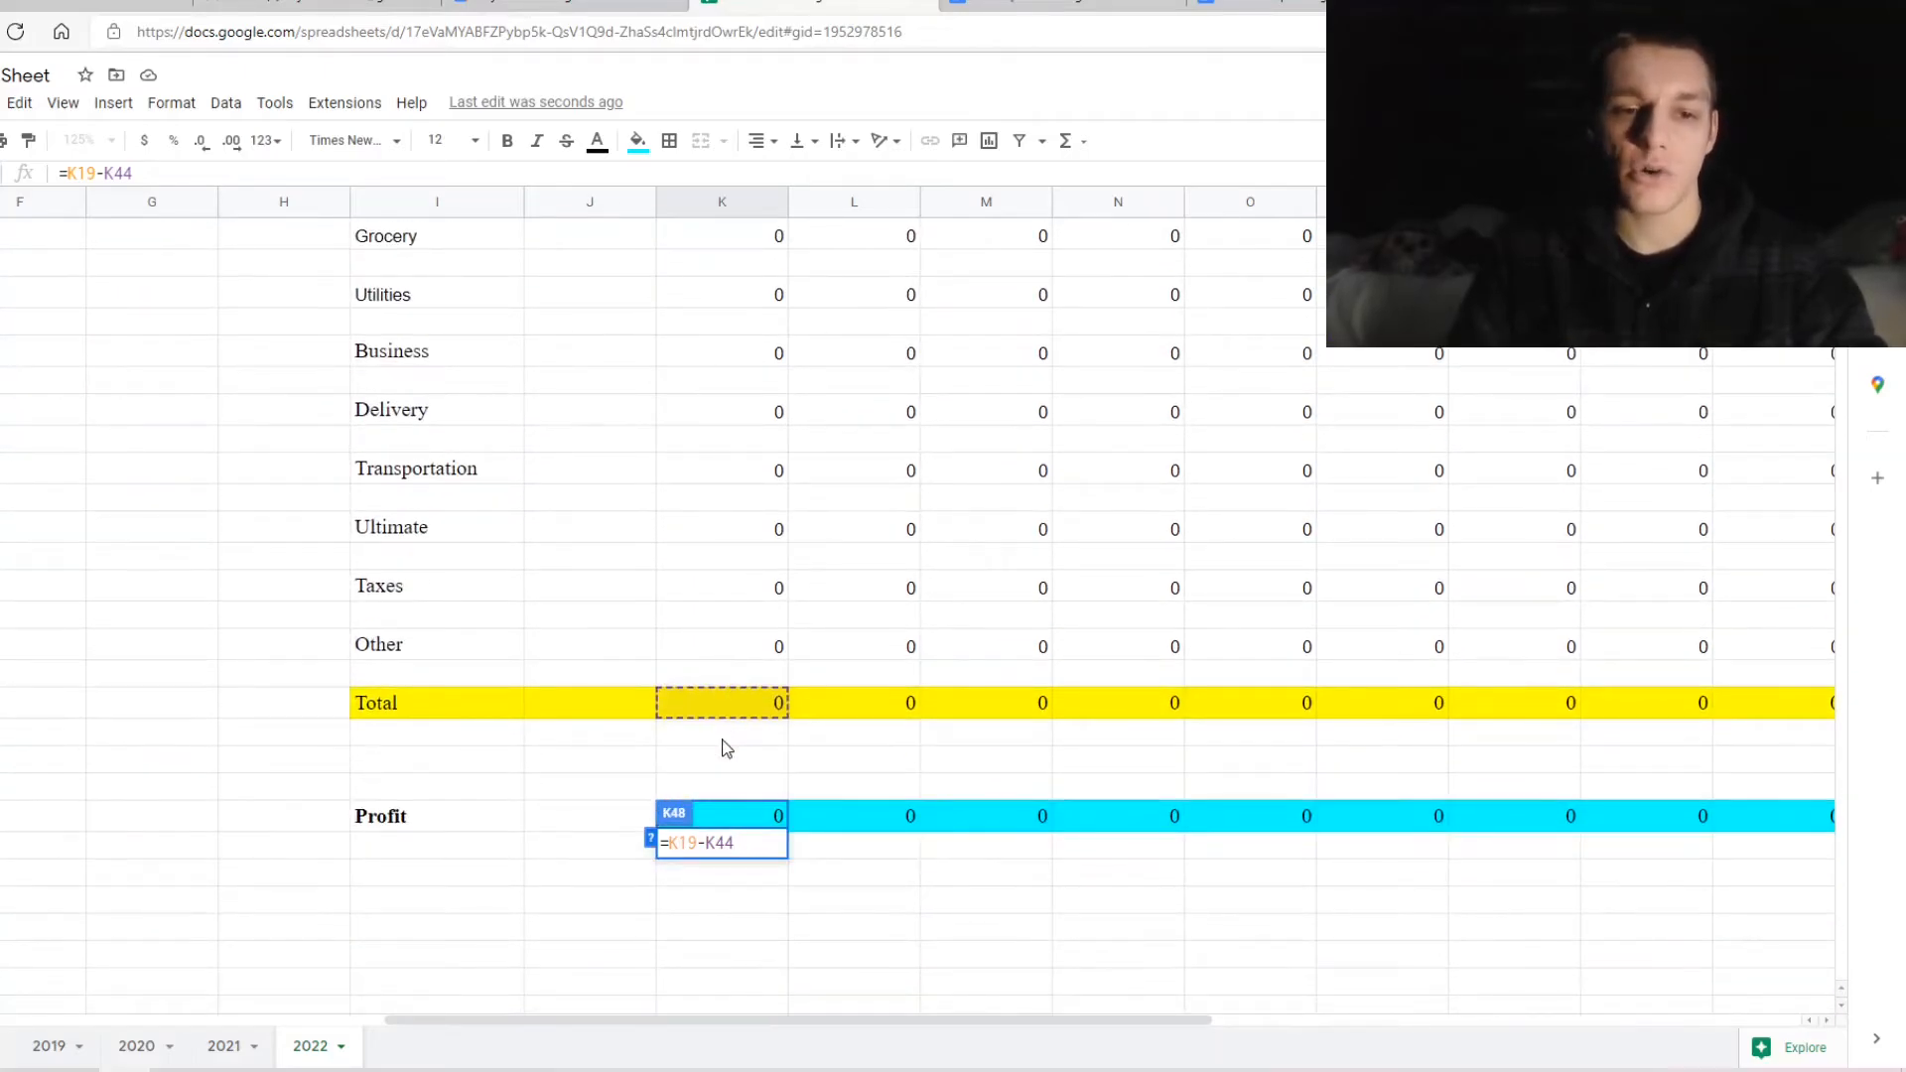
pyautogui.hscroll(5, 976, 782)
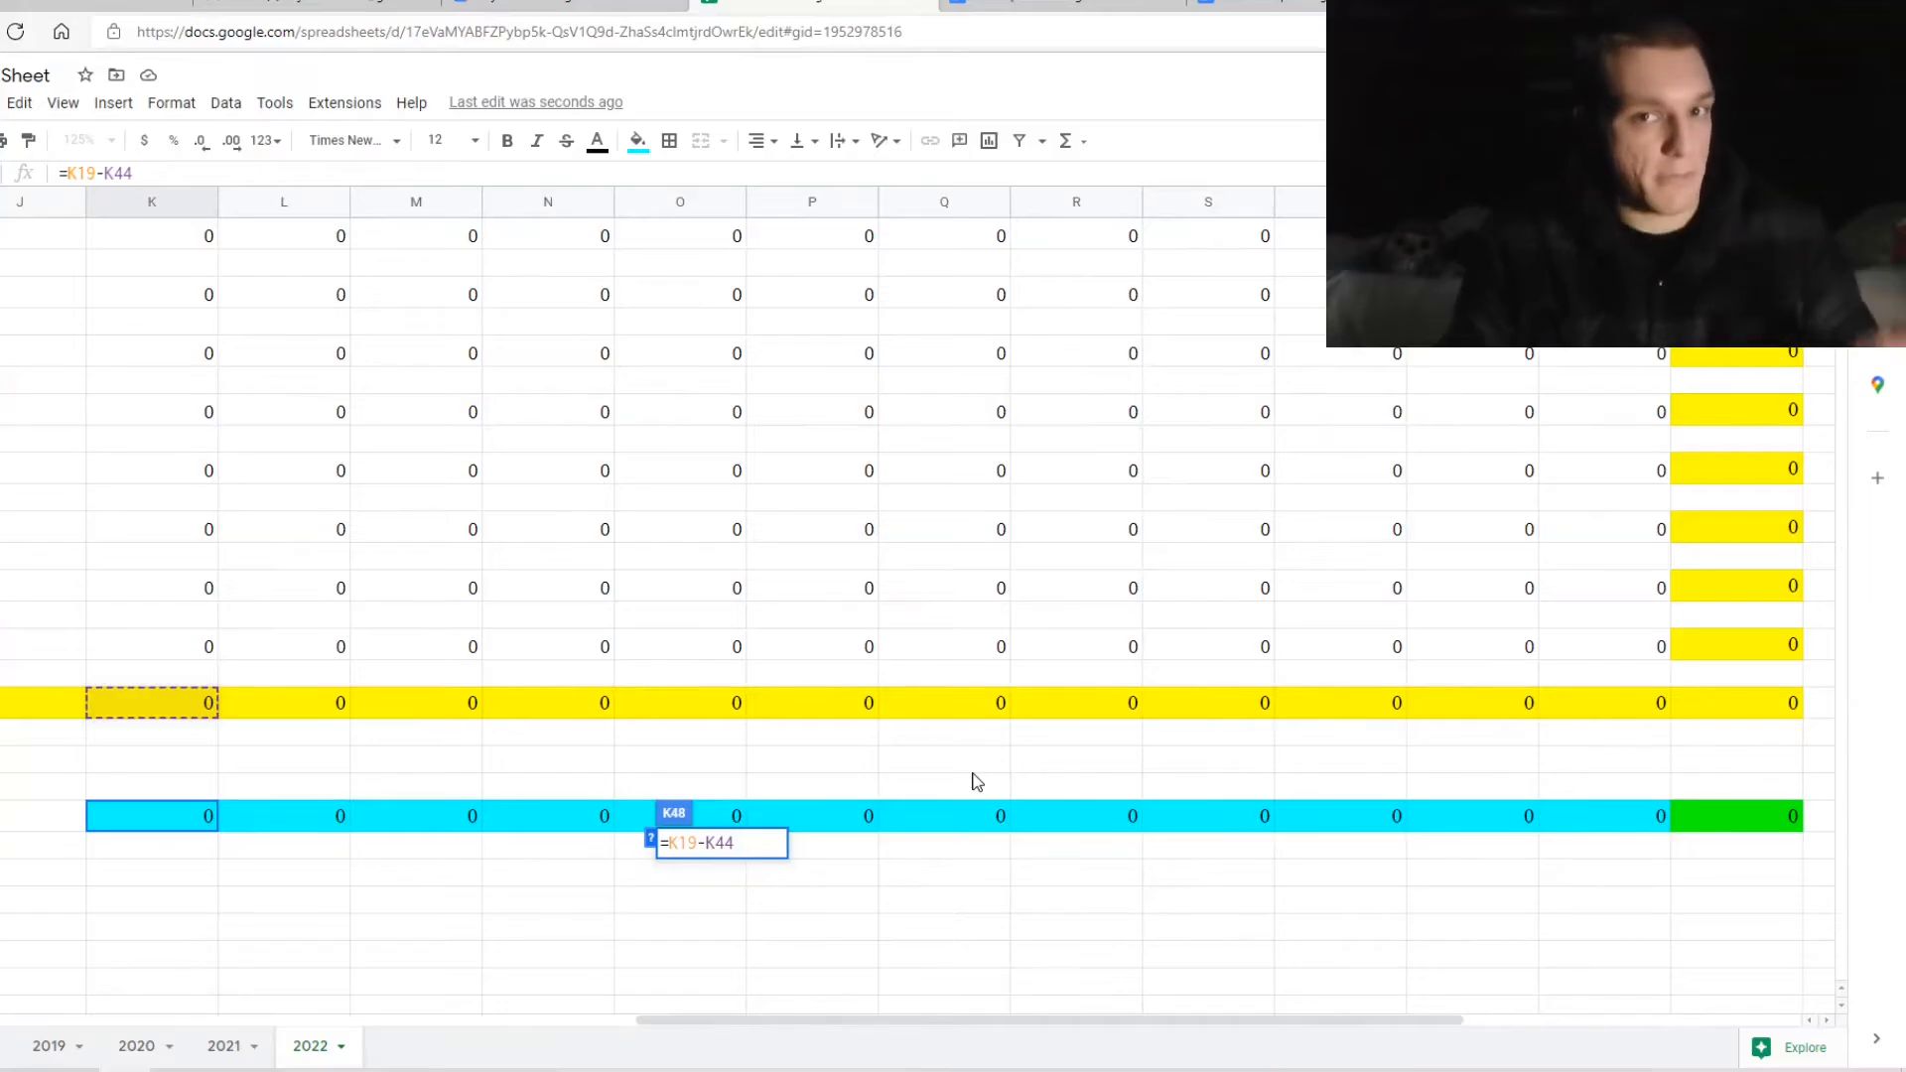
pyautogui.hscroll(8, 971, 784)
pyautogui.doubleClick(964, 829)
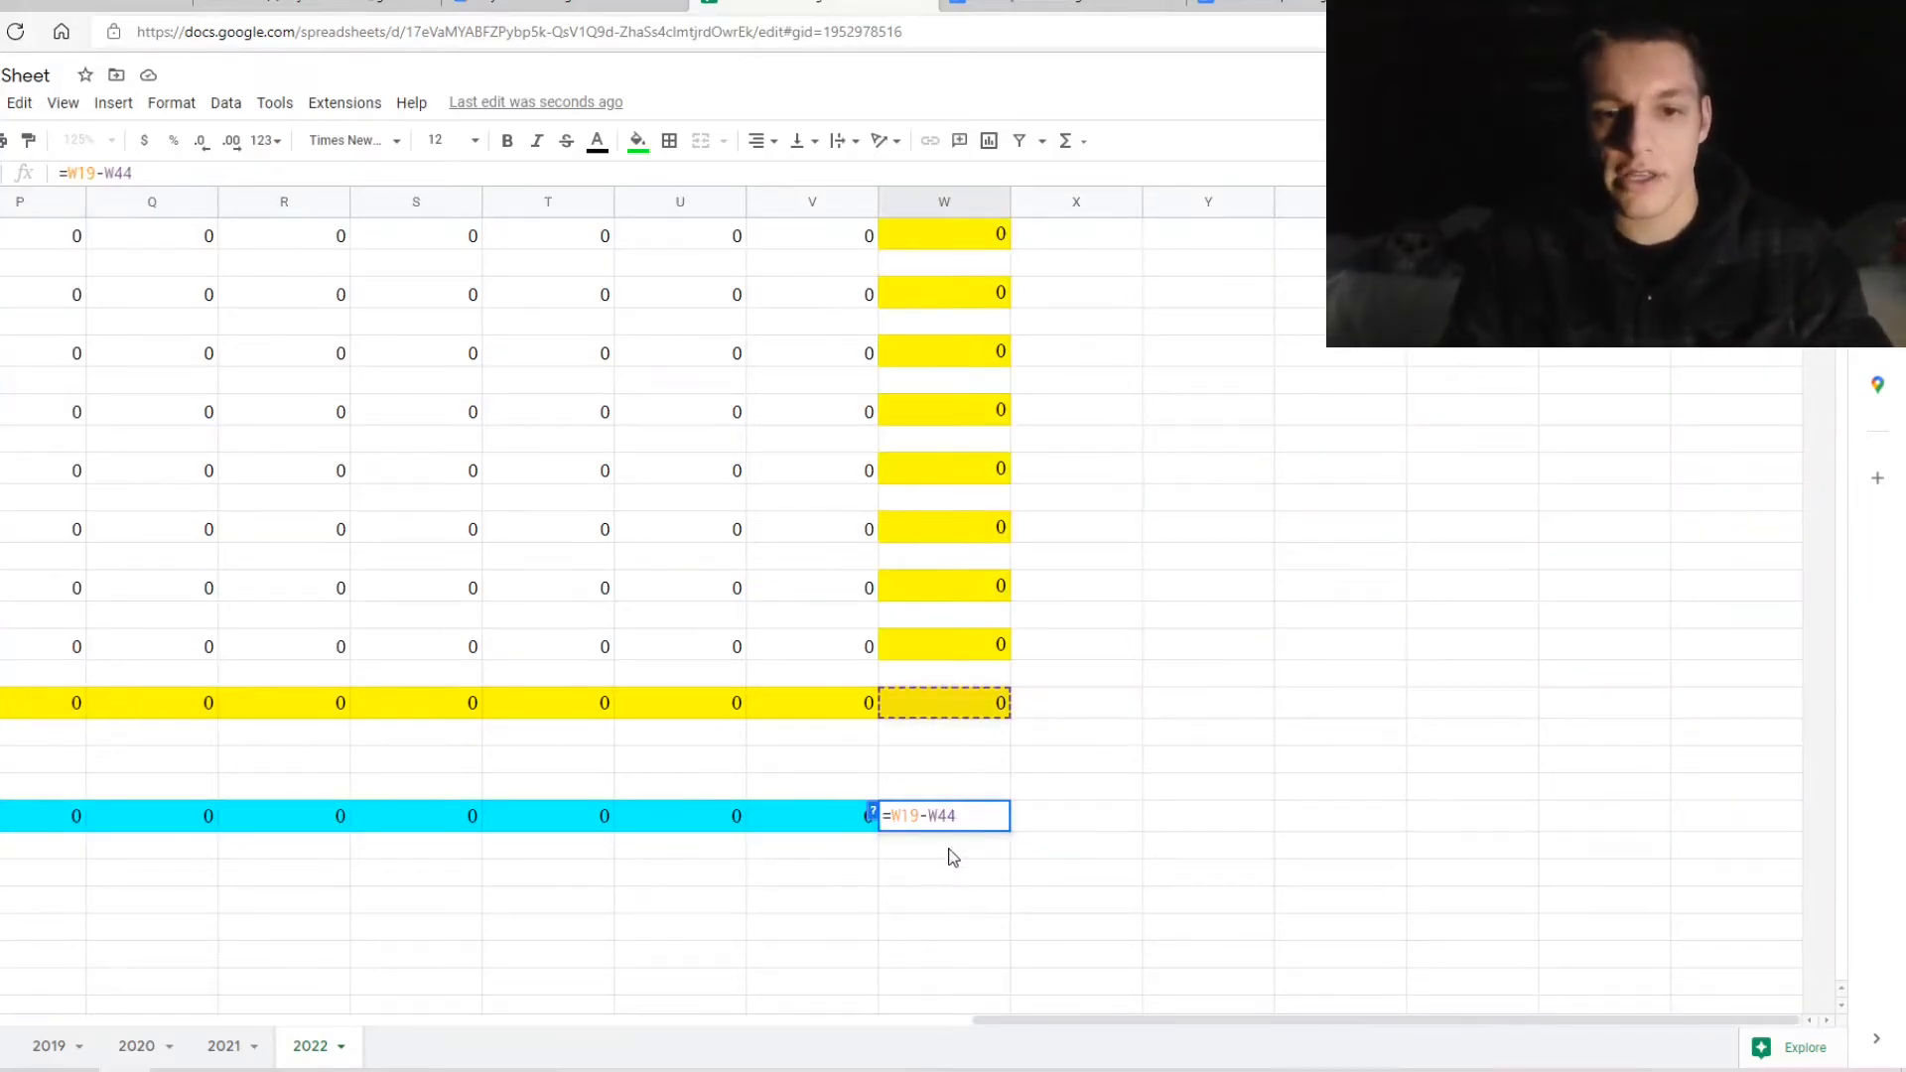
pyautogui.scroll(10, 1168, 806)
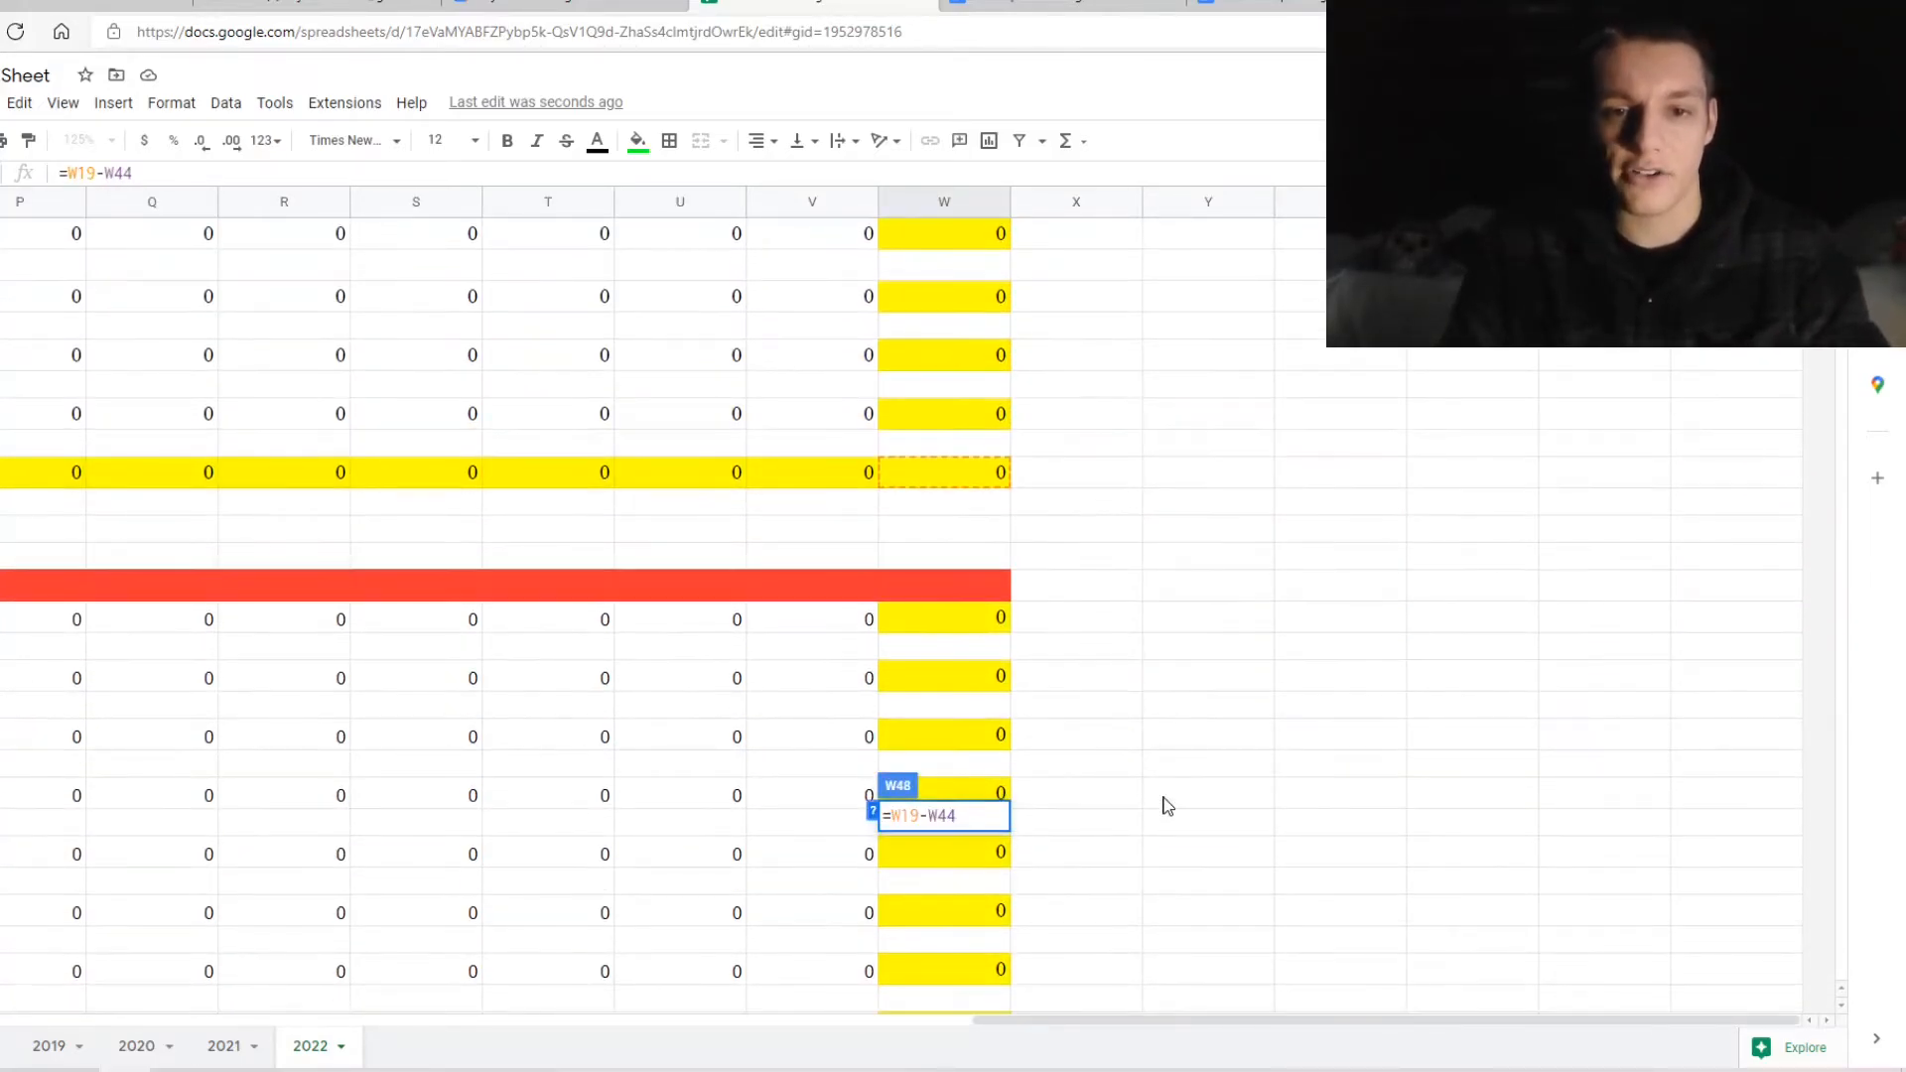
pyautogui.scroll(-10, 1081, 683)
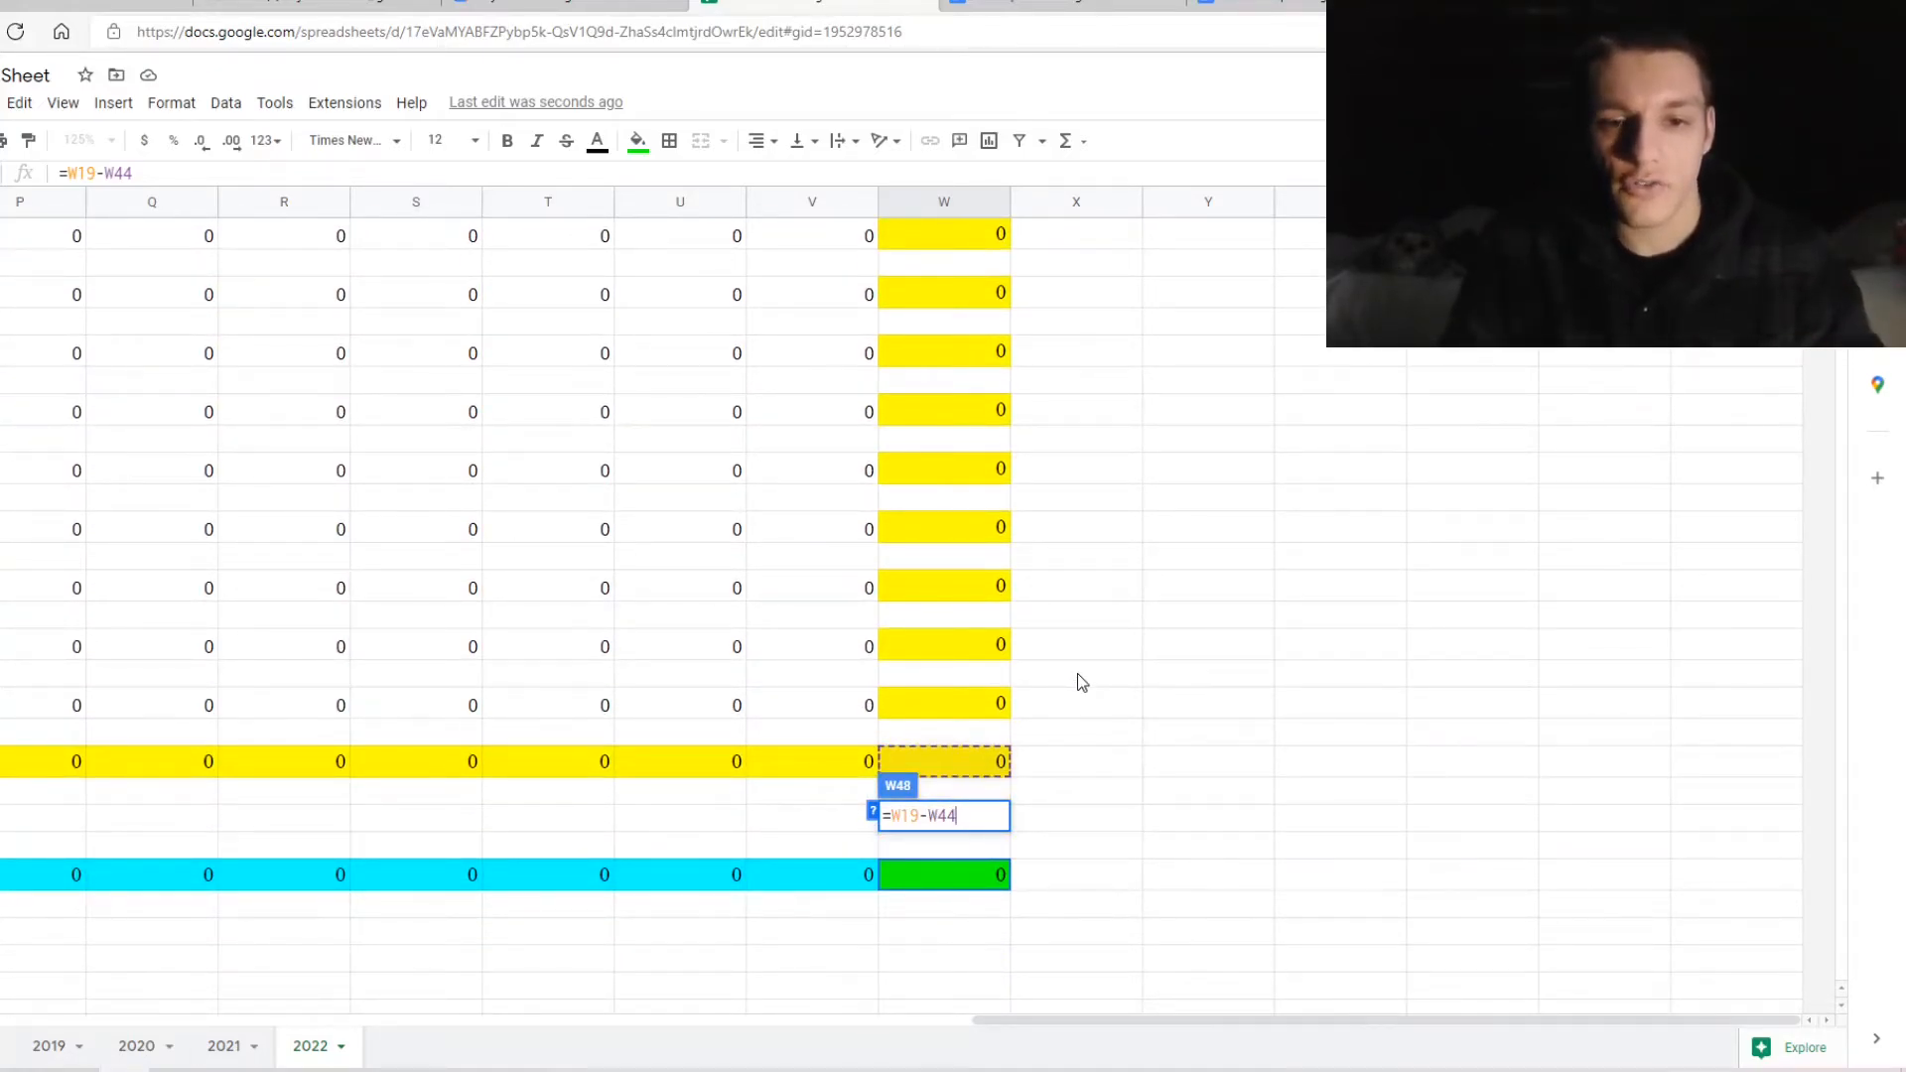
pyautogui.scroll(1, 1081, 683)
pyautogui.scroll(-5, 1081, 683)
pyautogui.scroll(3, 1081, 684)
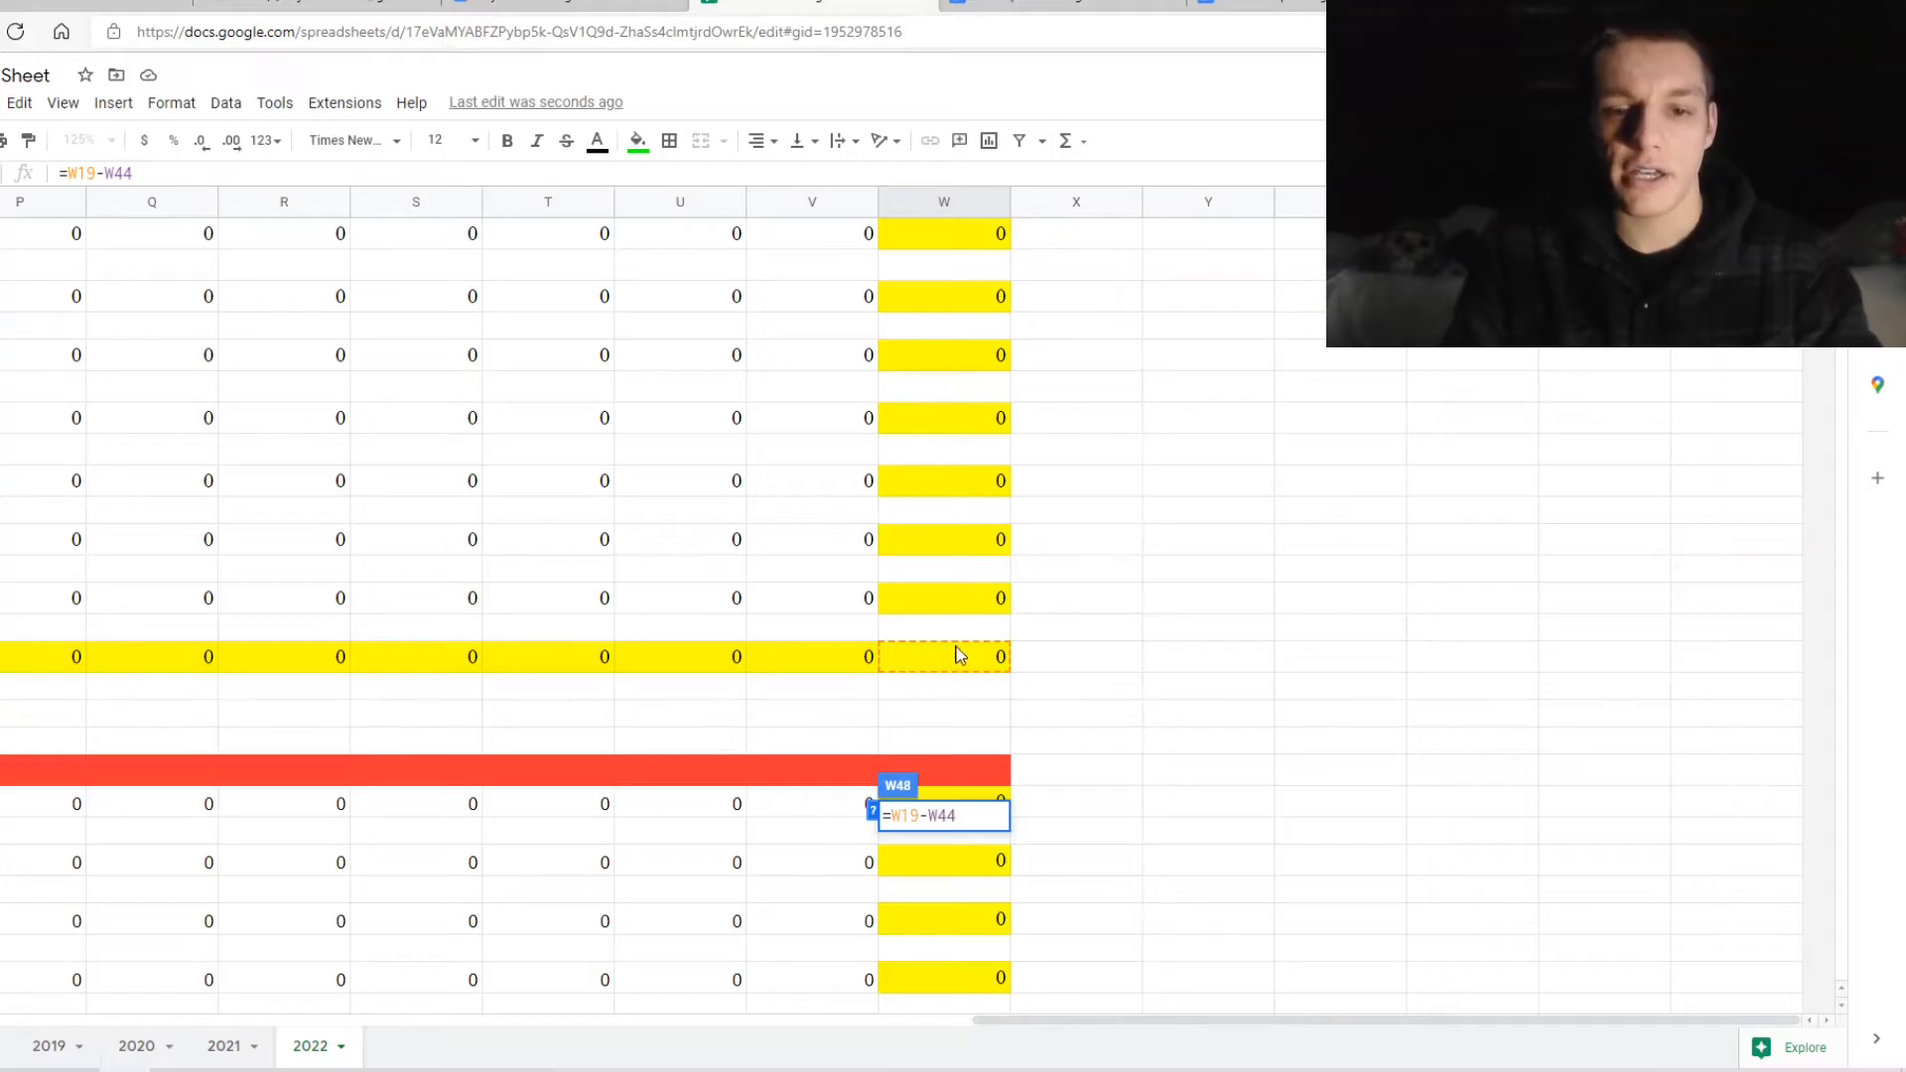
pyautogui.scroll(1, 1056, 850)
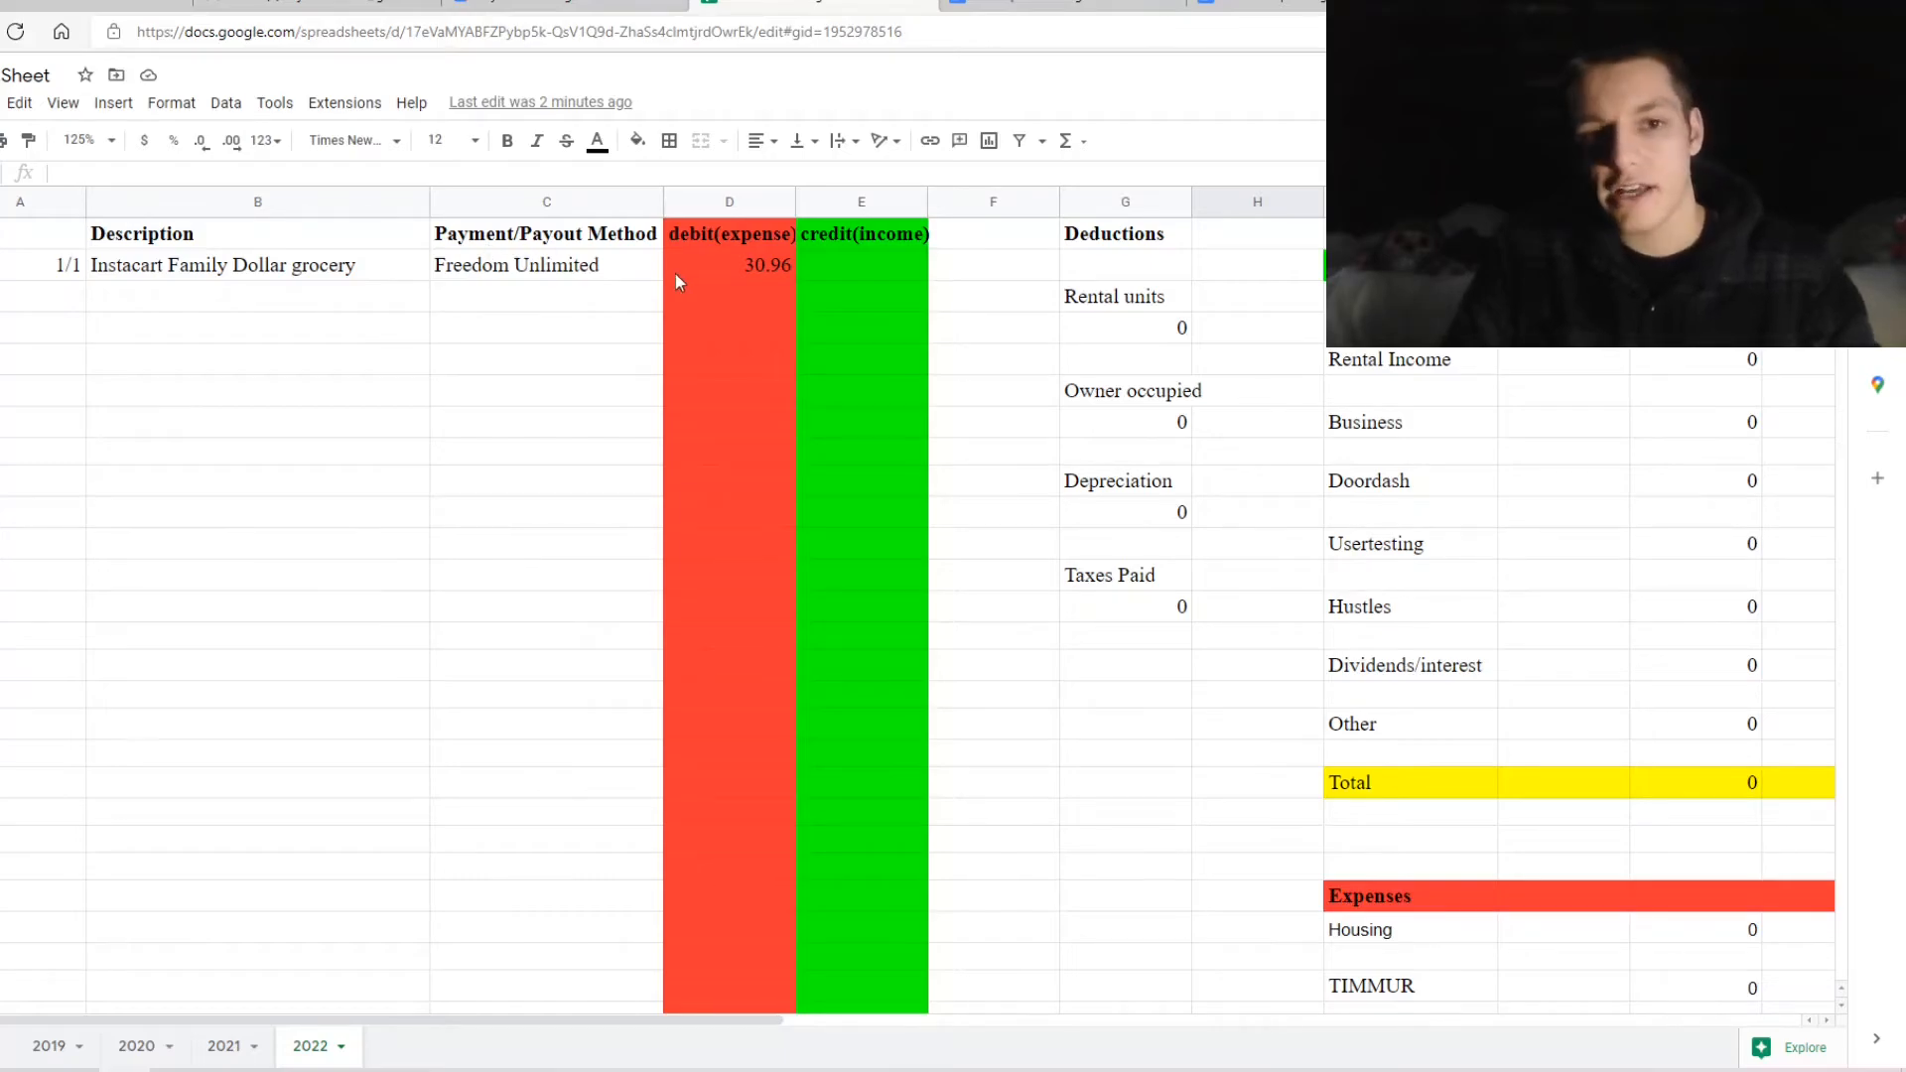
pyautogui.click(702, 270)
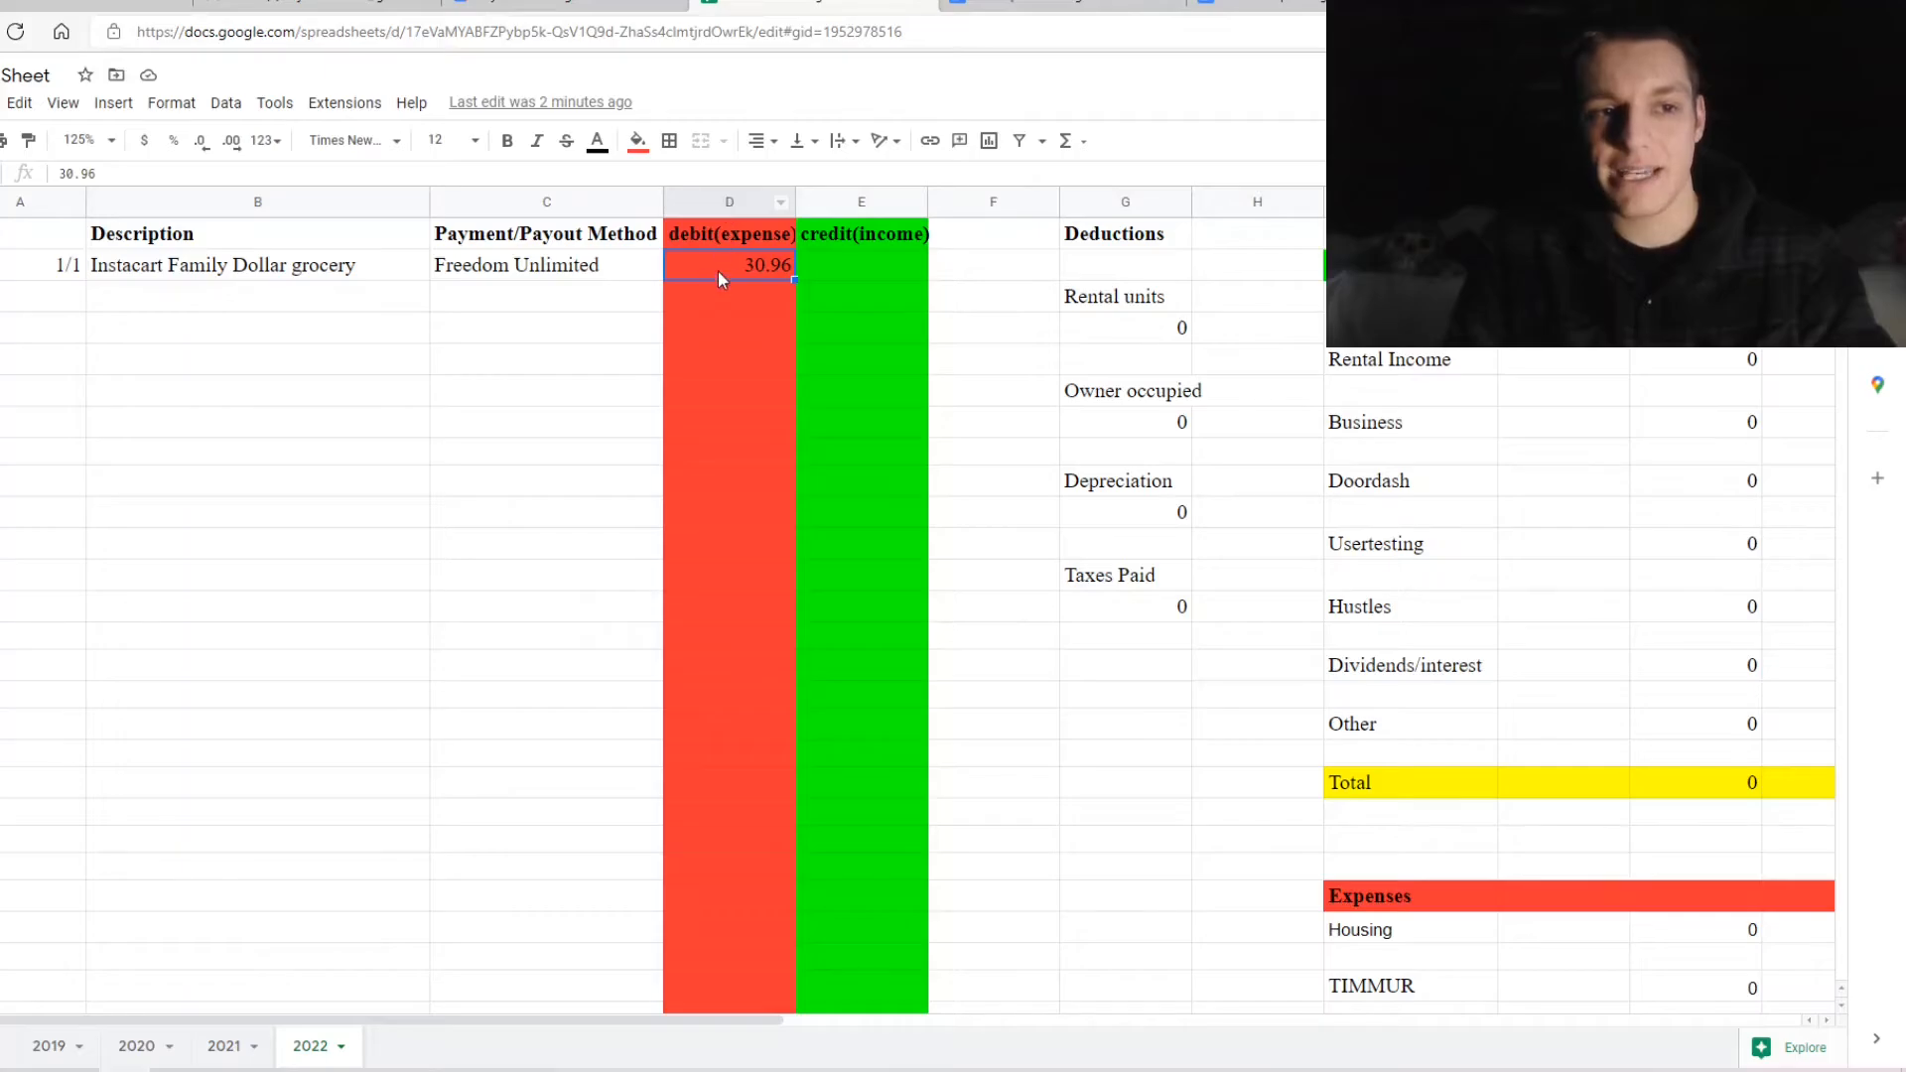
pyautogui.hscroll(8, 940, 350)
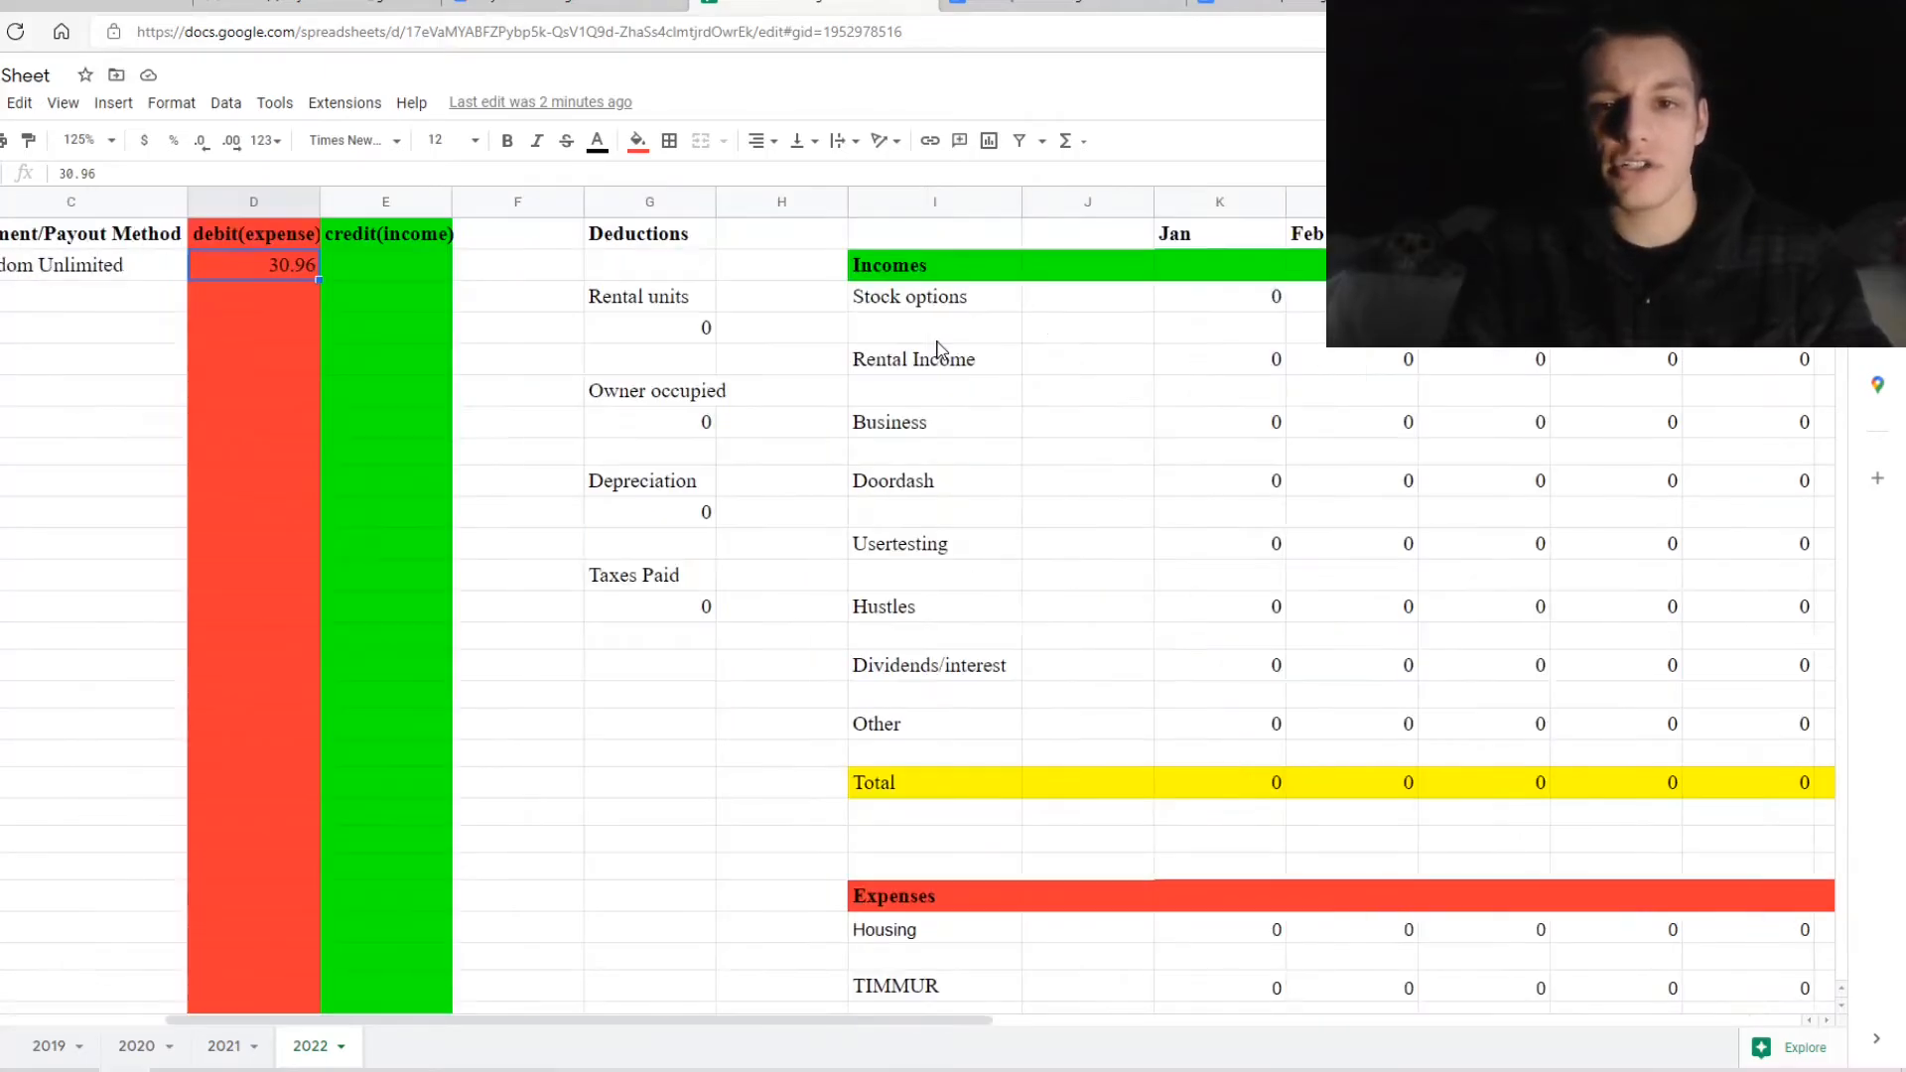
pyautogui.scroll(-2, 941, 349)
pyautogui.scroll(-3, 940, 350)
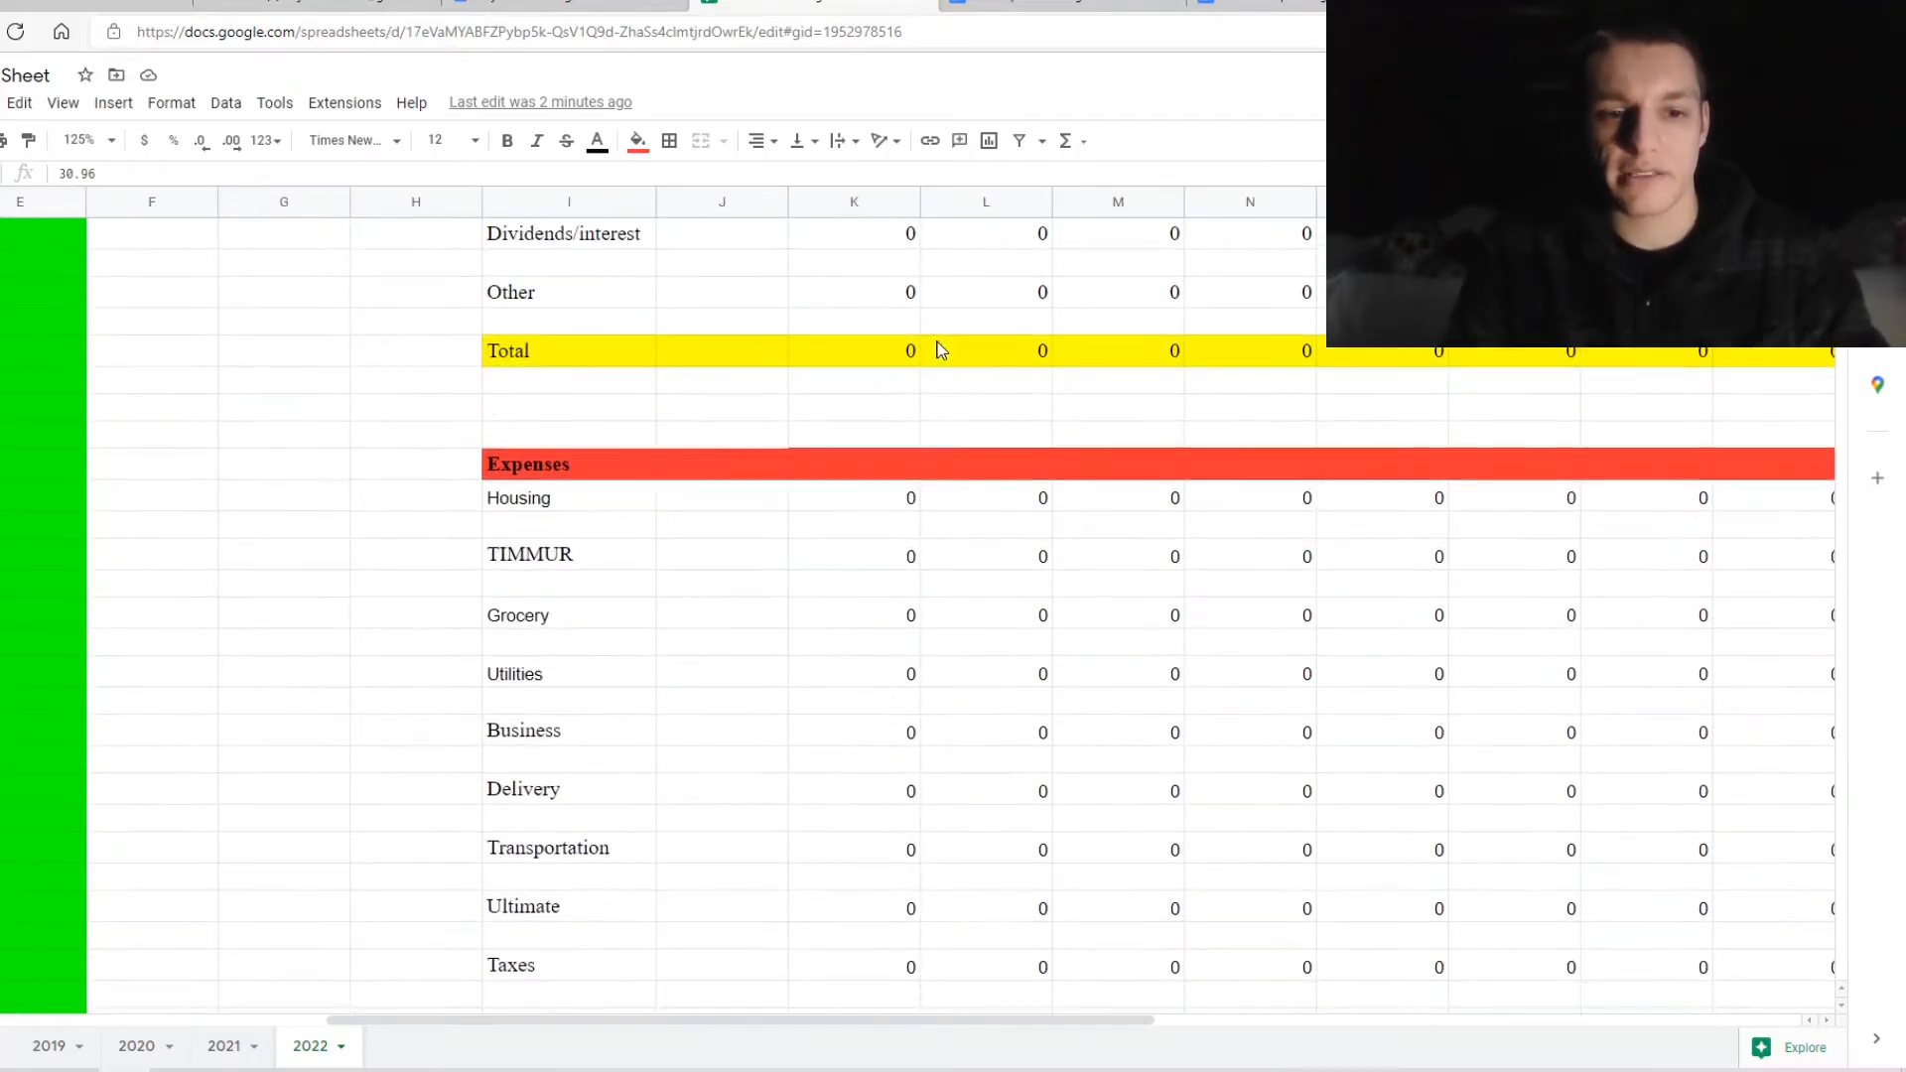
pyautogui.hscroll(4, 940, 350)
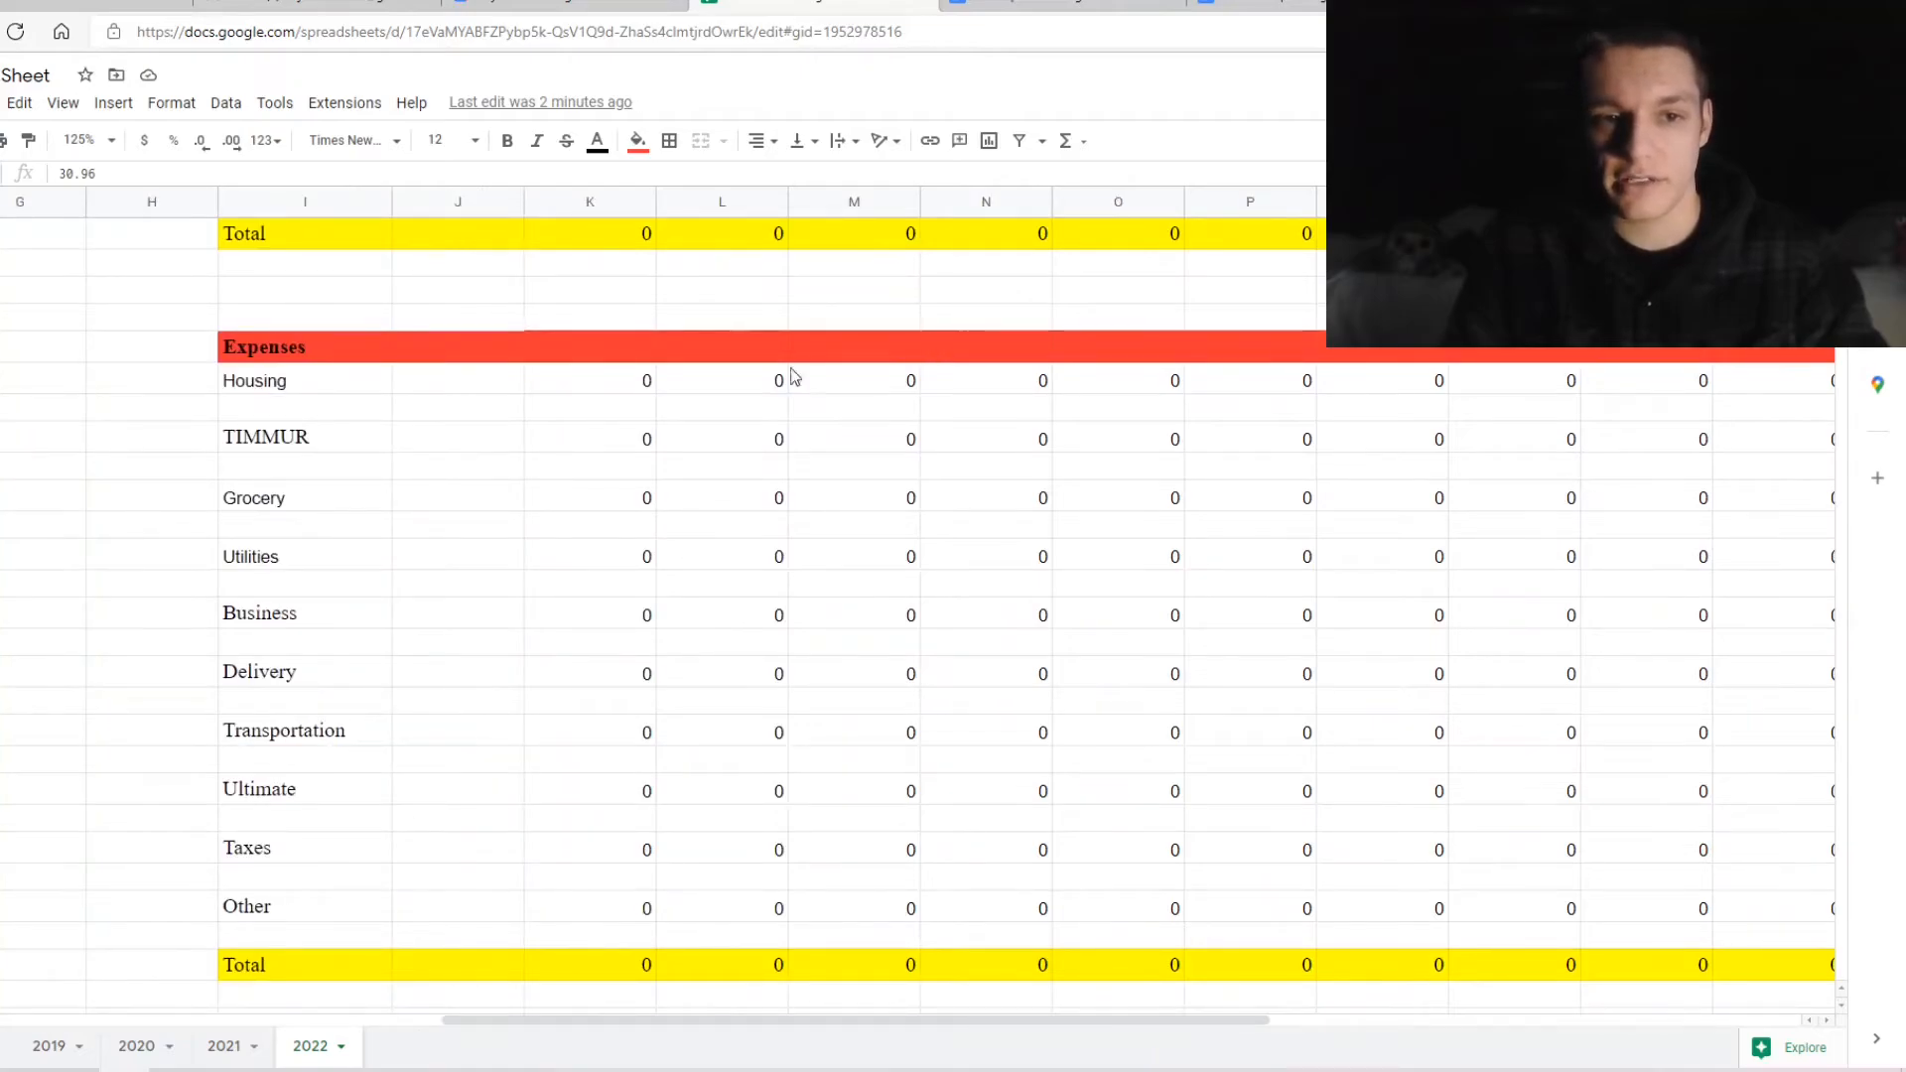
# Change January Grocery from =sum(0) to =sum(d2) so it picks up the 30.96 expense
pyautogui.doubleClick(616, 493)
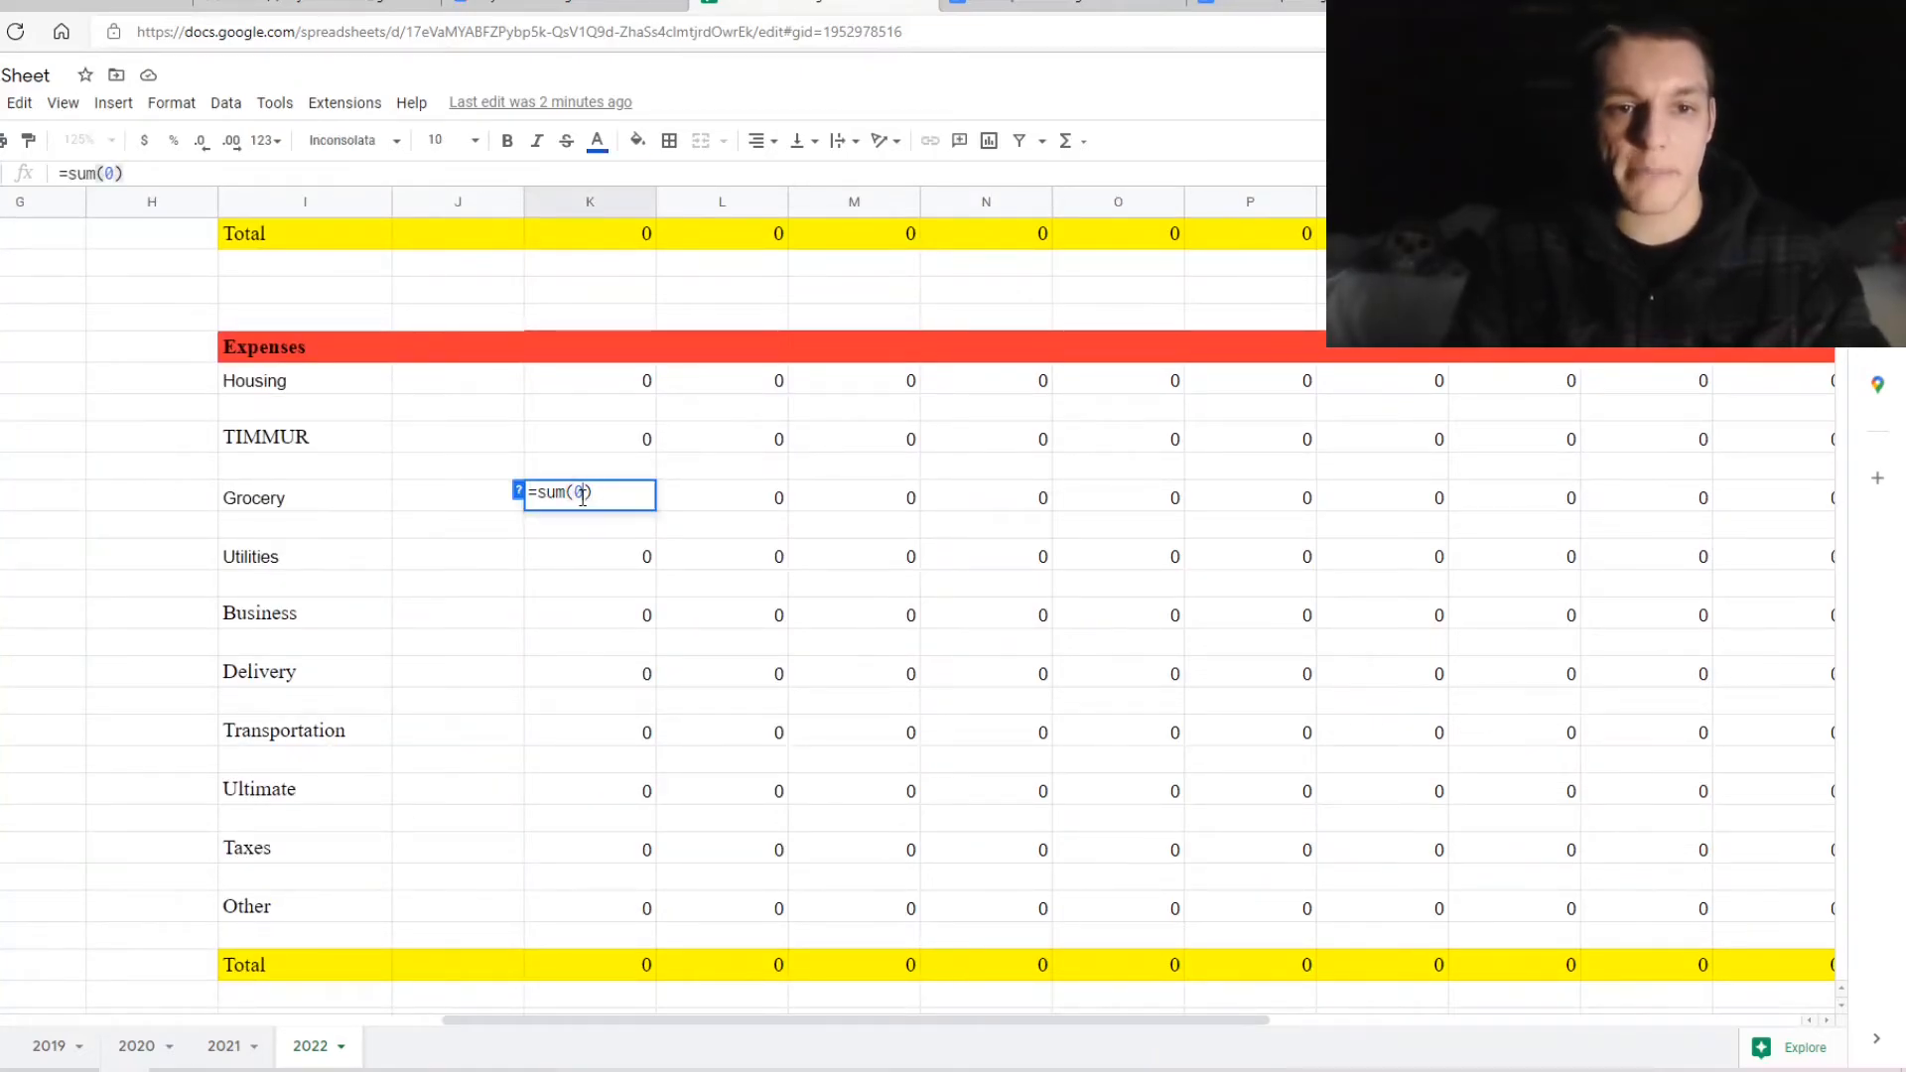
pyautogui.press('BackSpace')
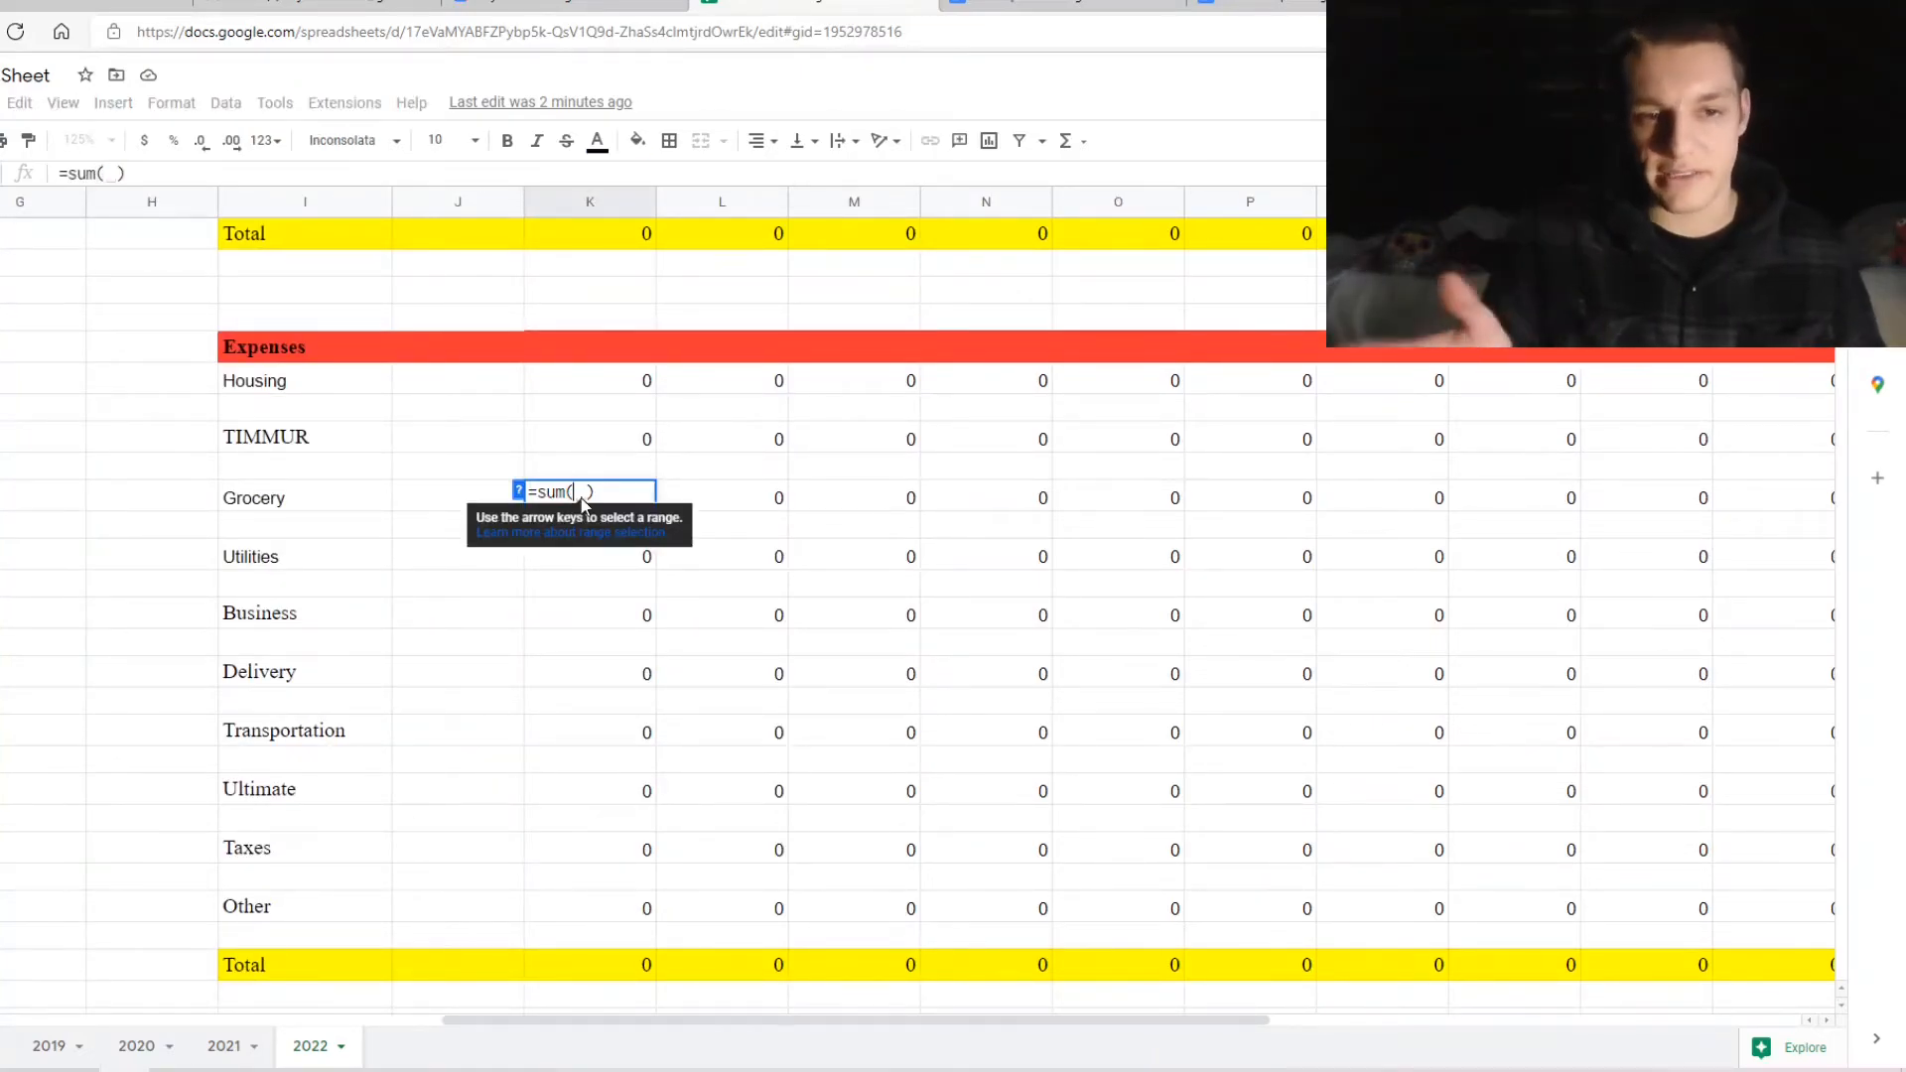
pyautogui.write('d2')
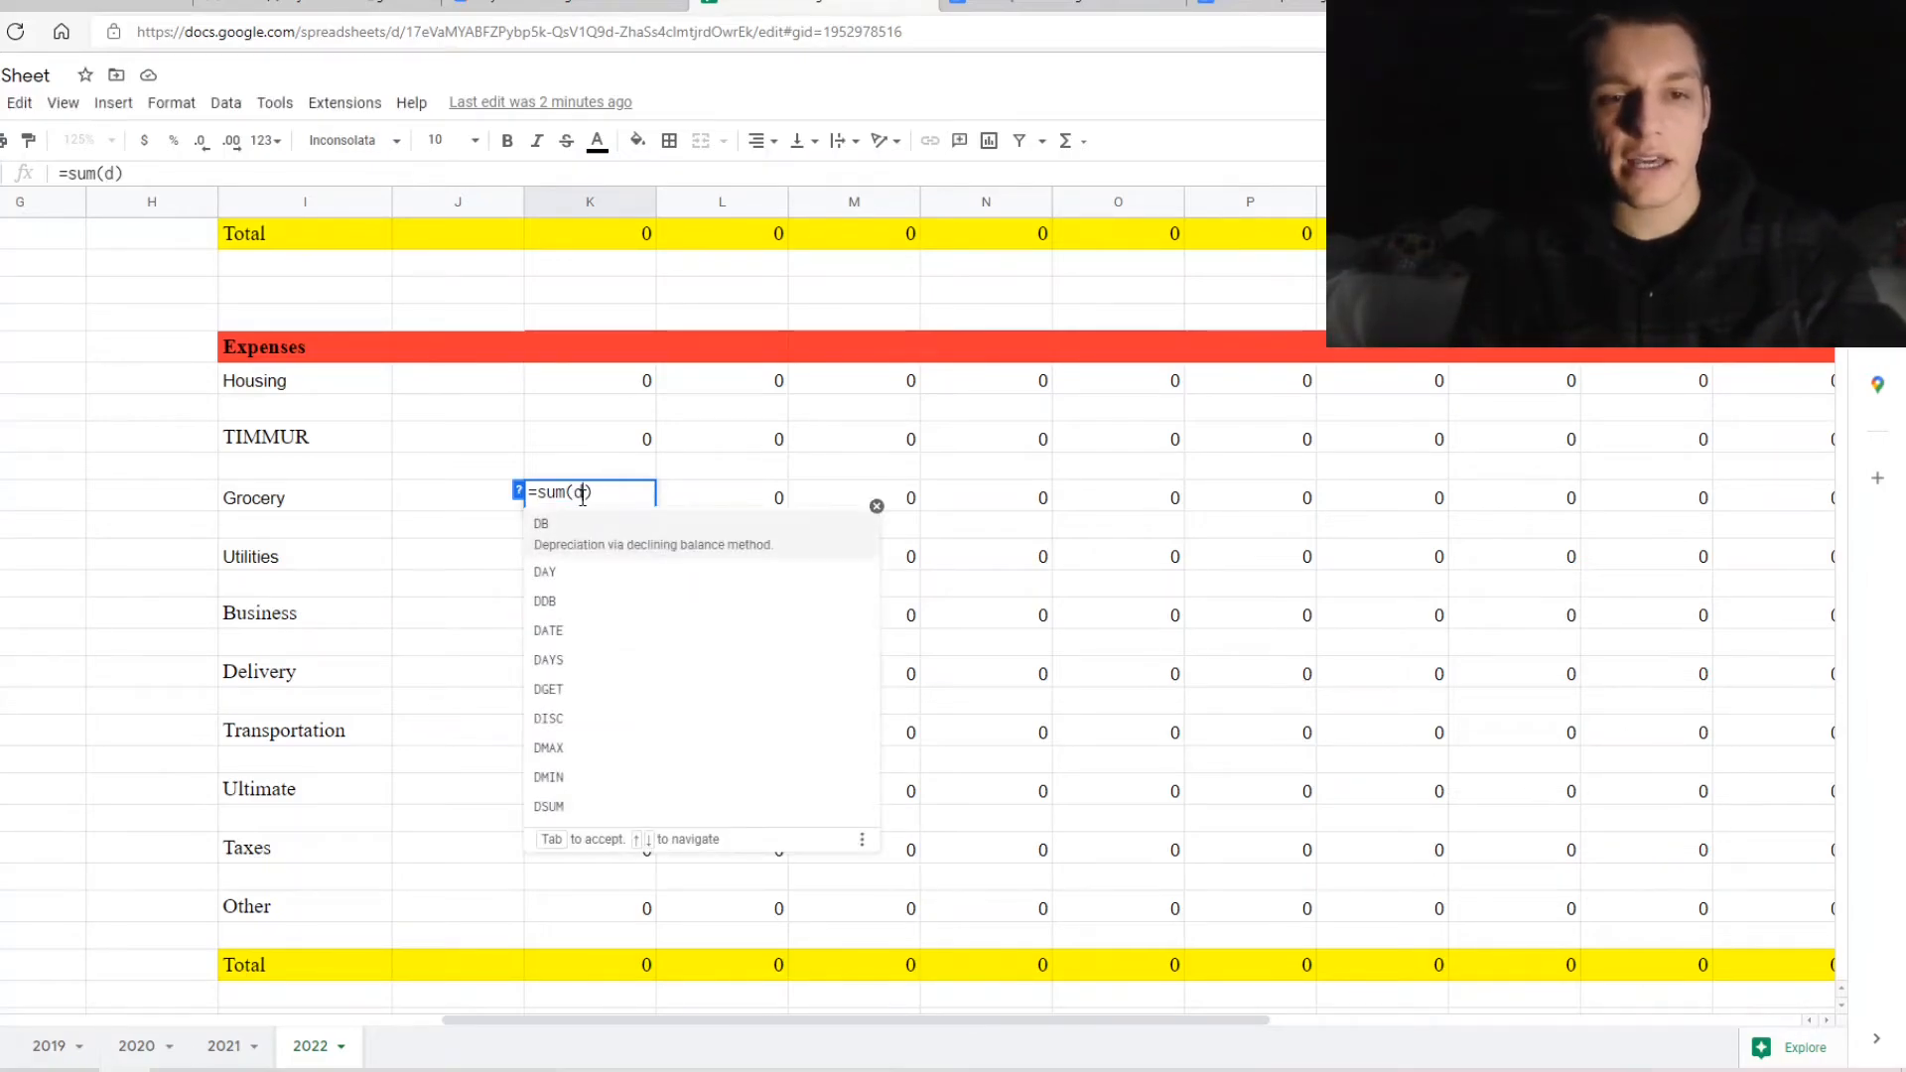
pyautogui.press('Return')
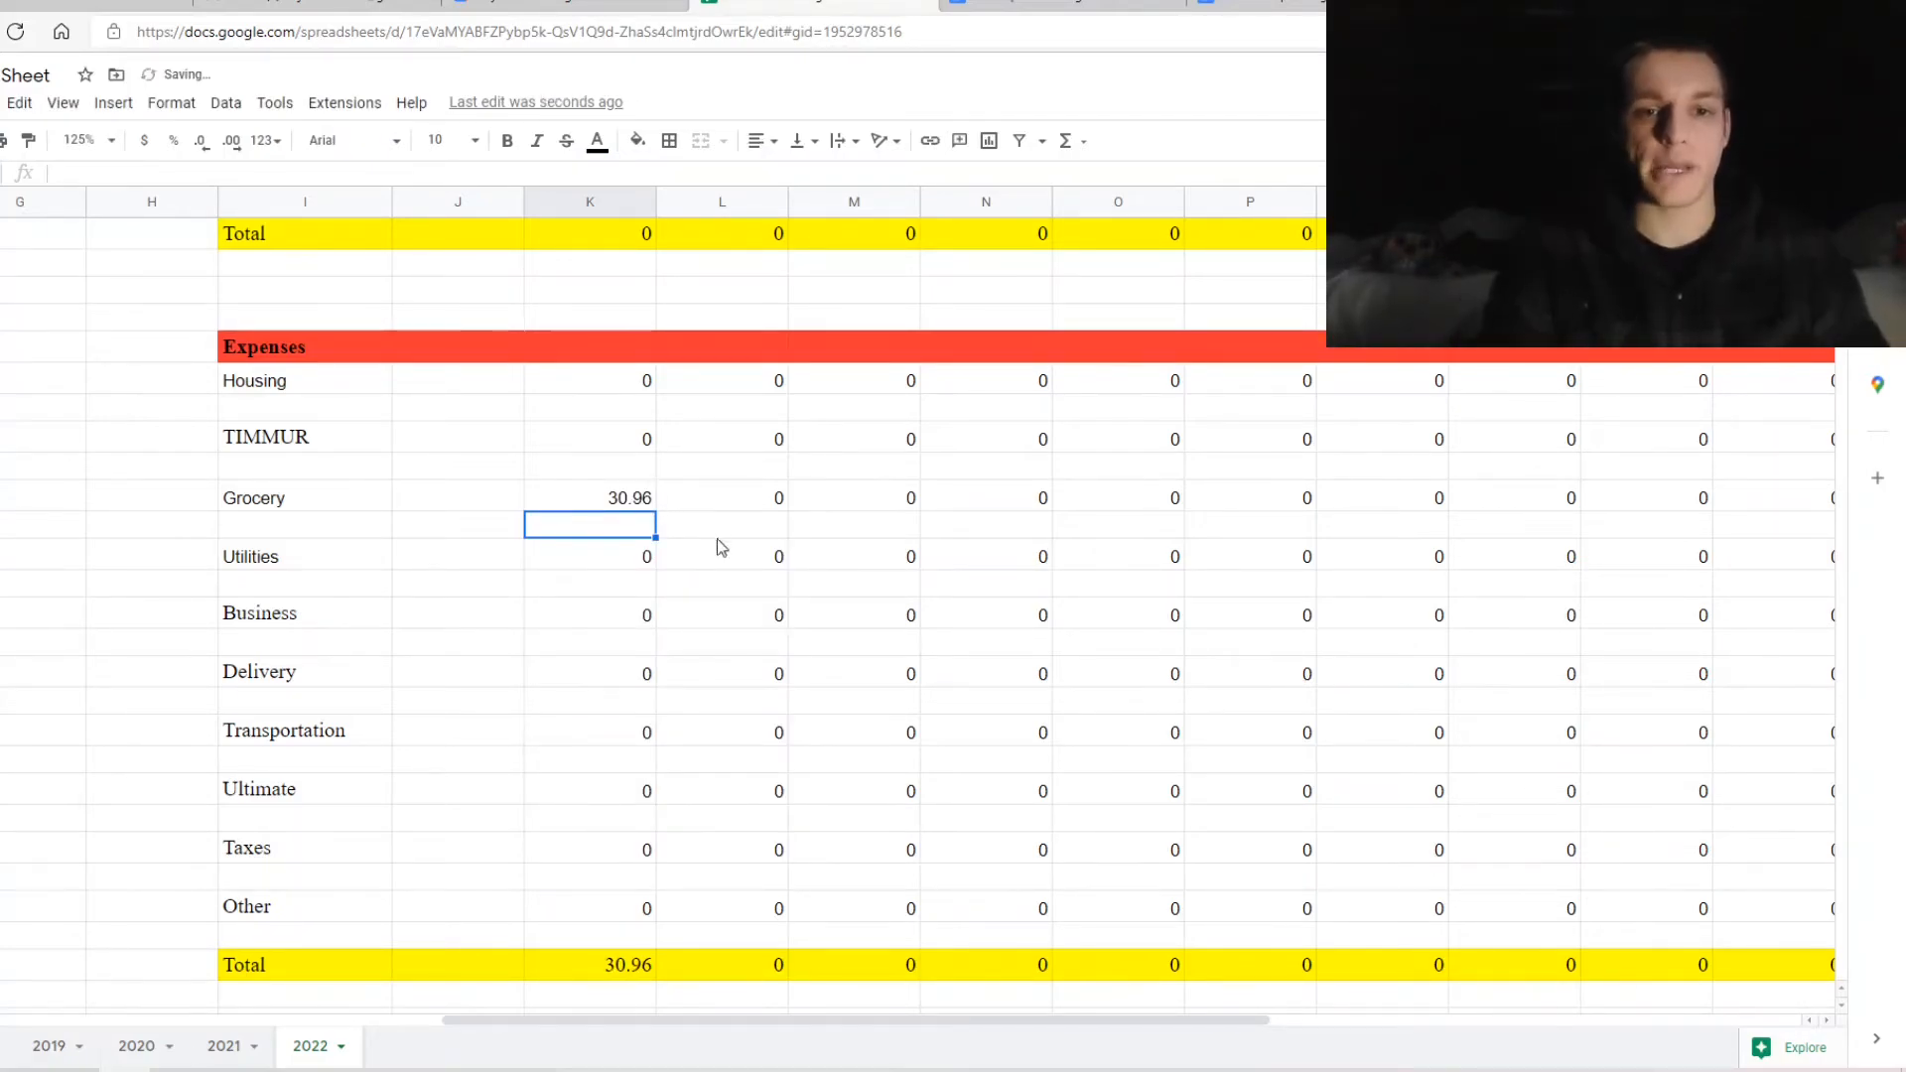
pyautogui.scroll(-2, 673, 552)
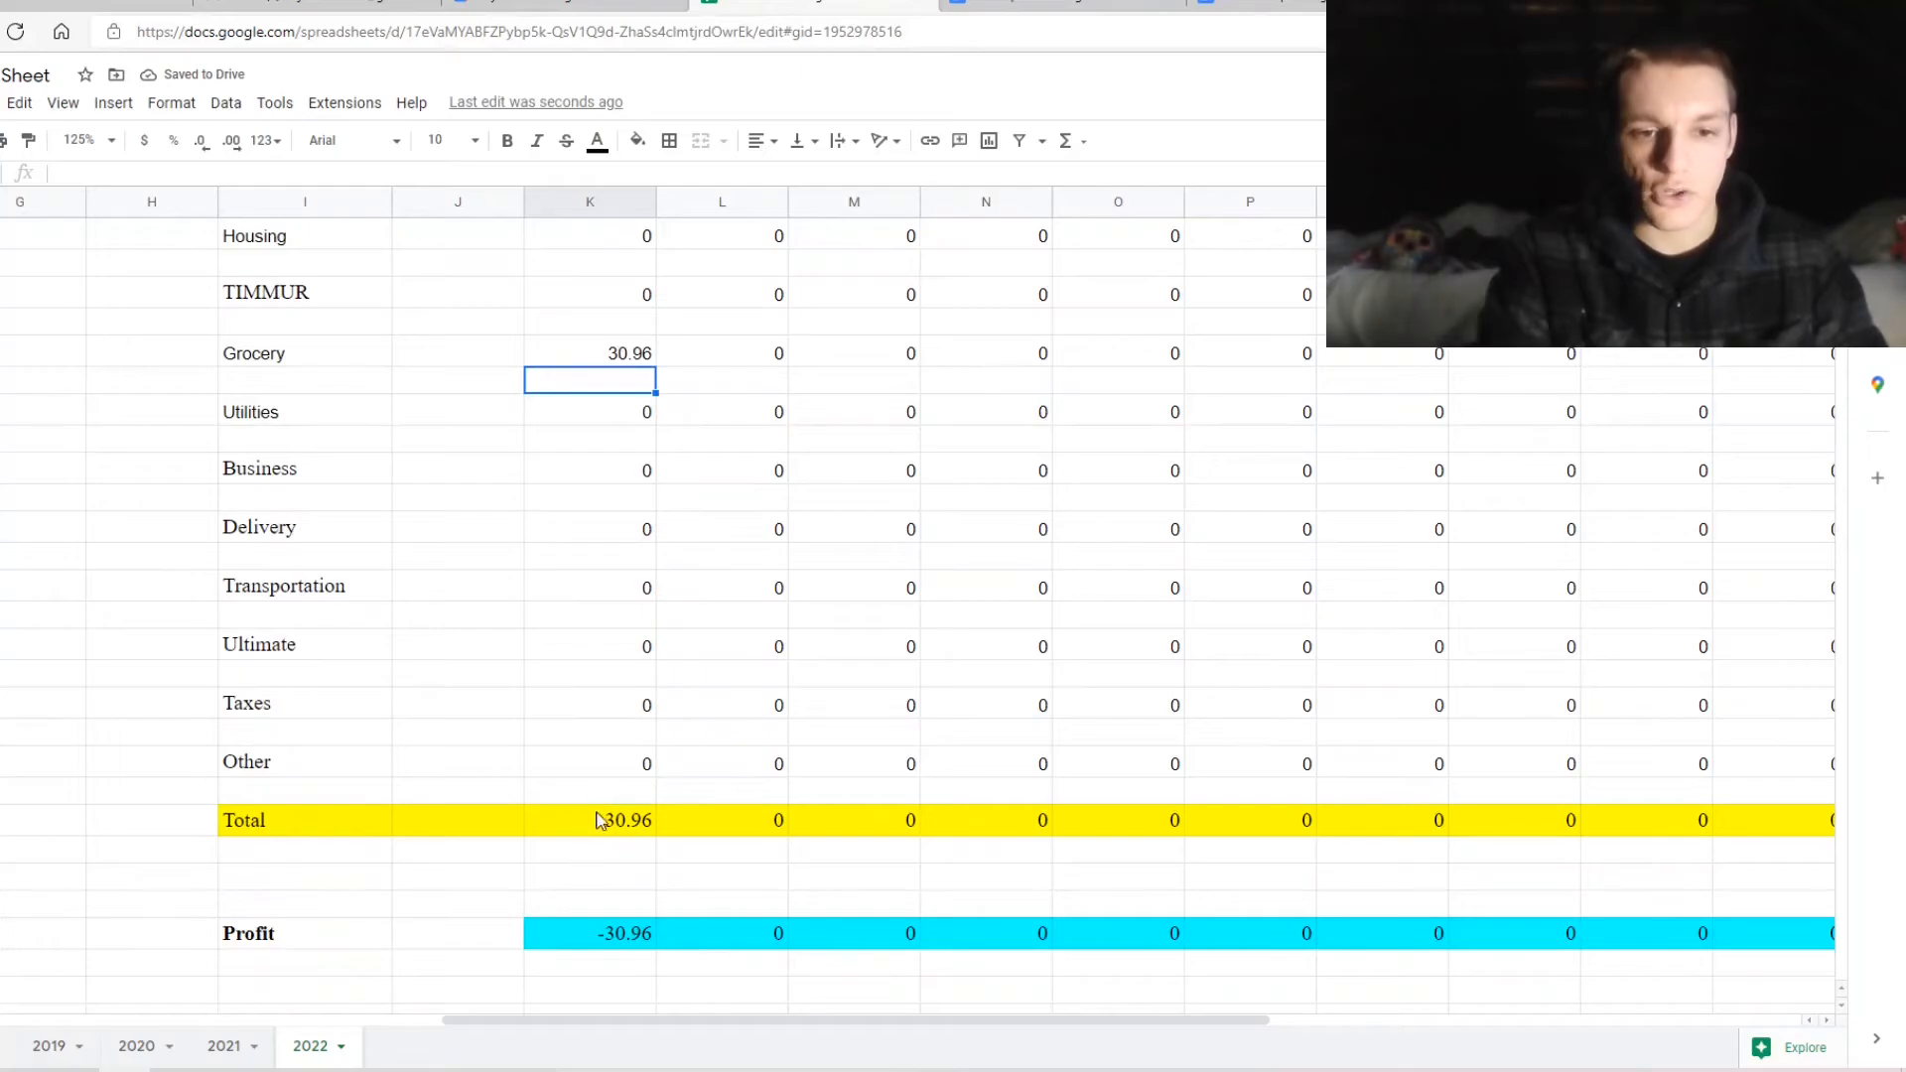
pyautogui.scroll(-1, 616, 821)
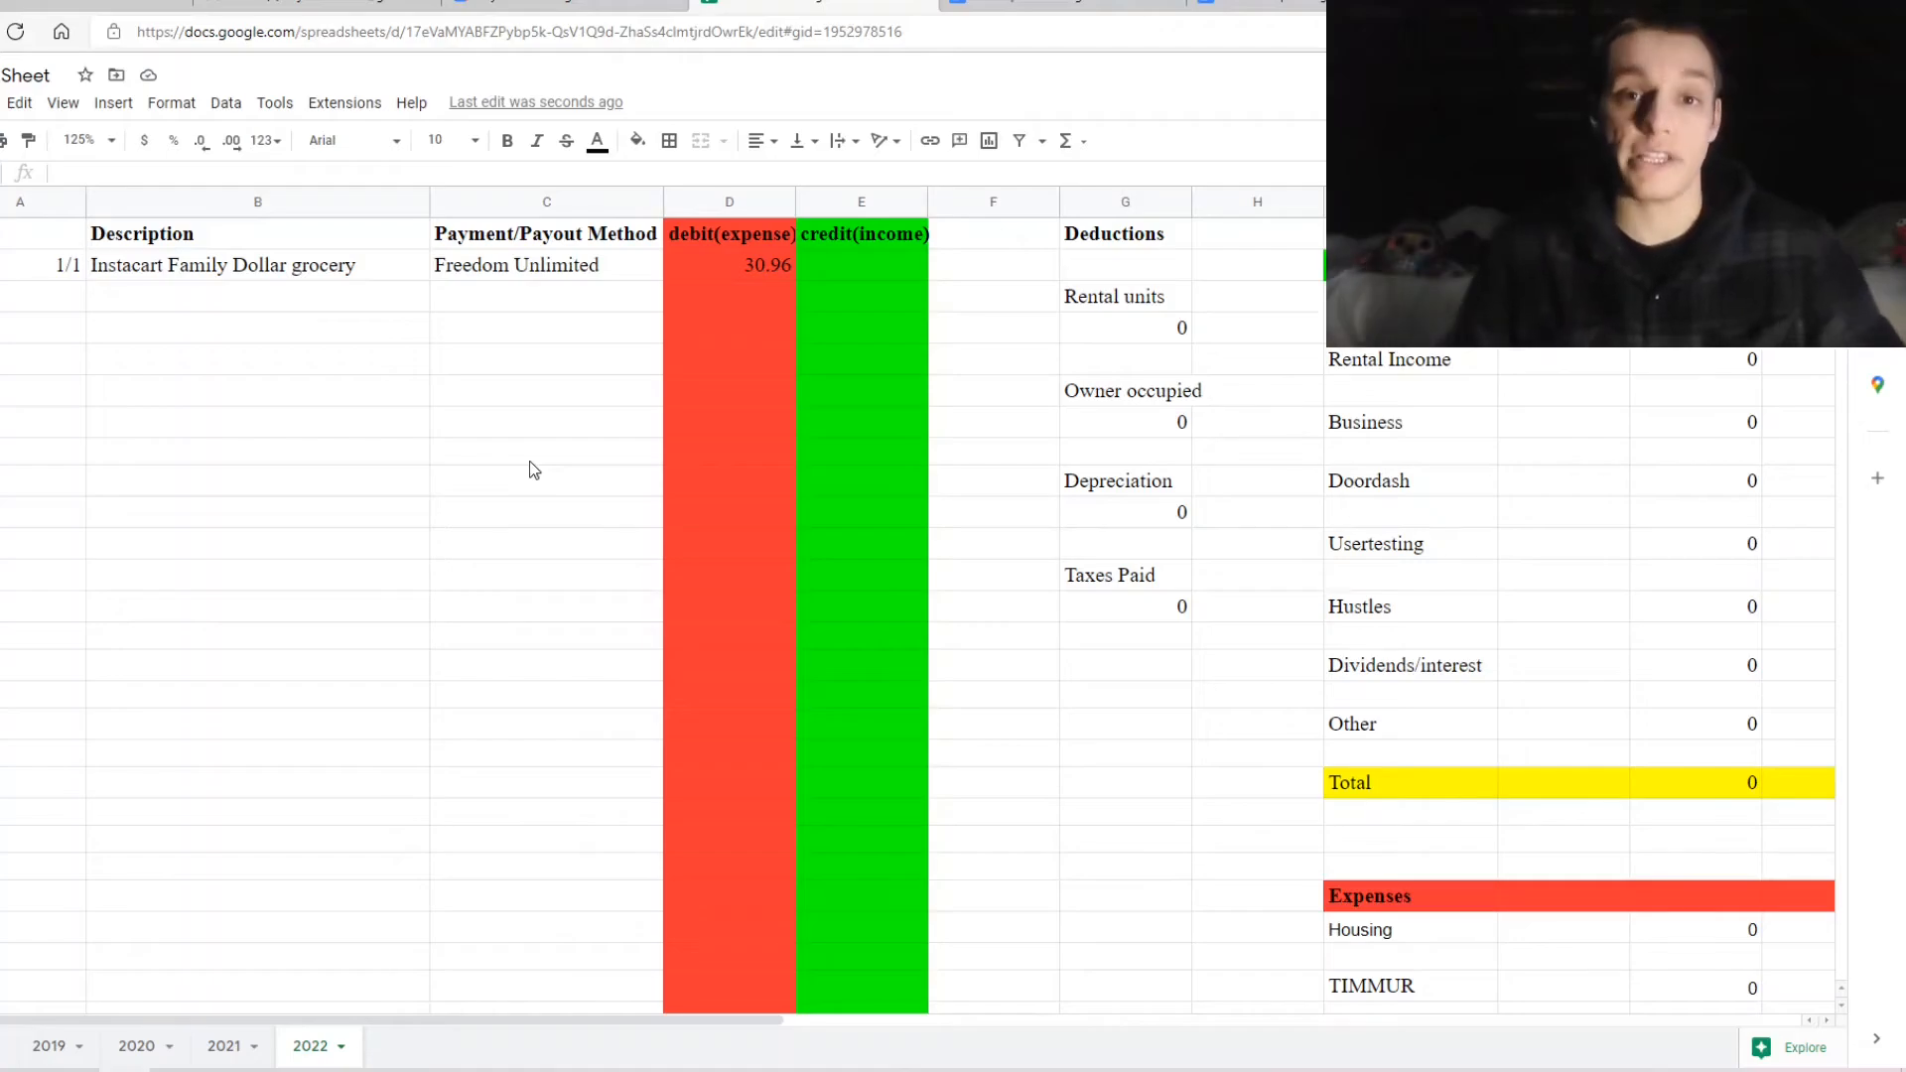
# Enter row 3's transaction: Meijer grocery, Sapphire Preferred, amount 10
pyautogui.click(199, 306)
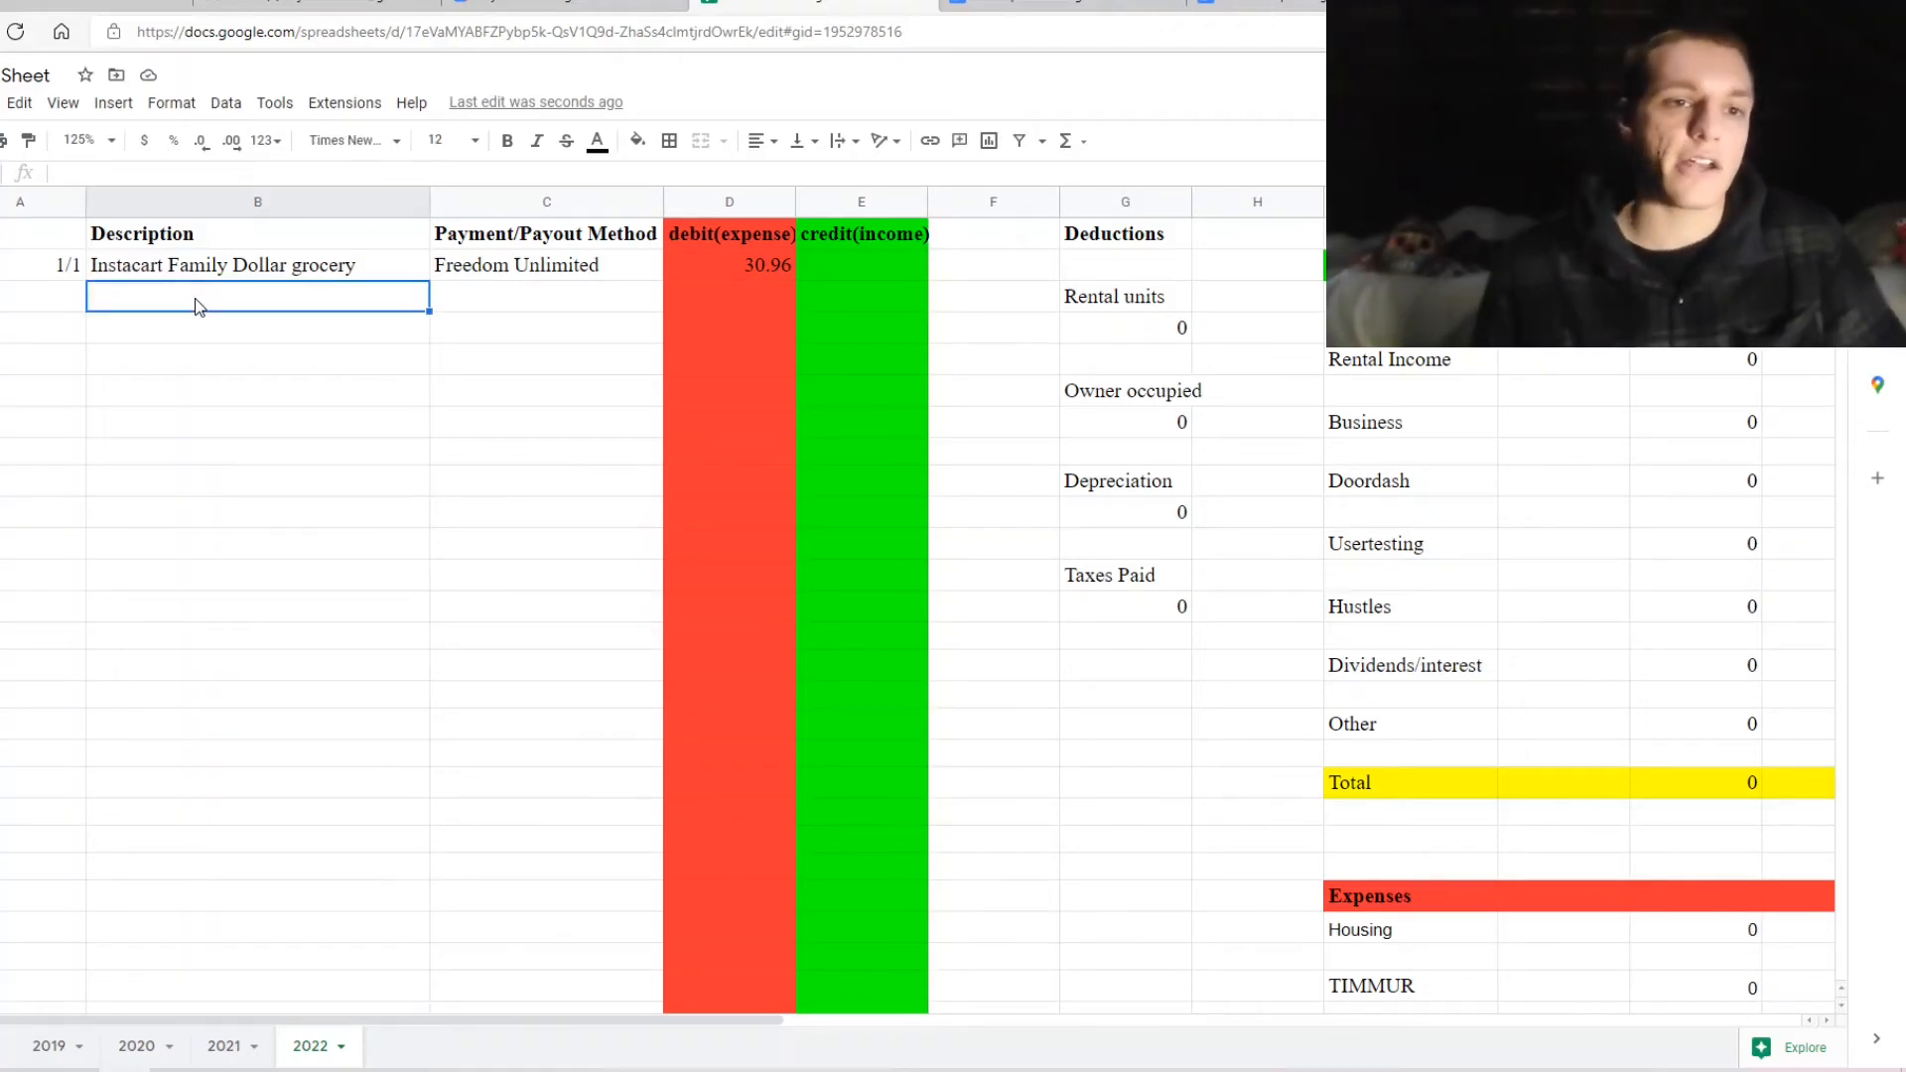
pyautogui.write('Me')
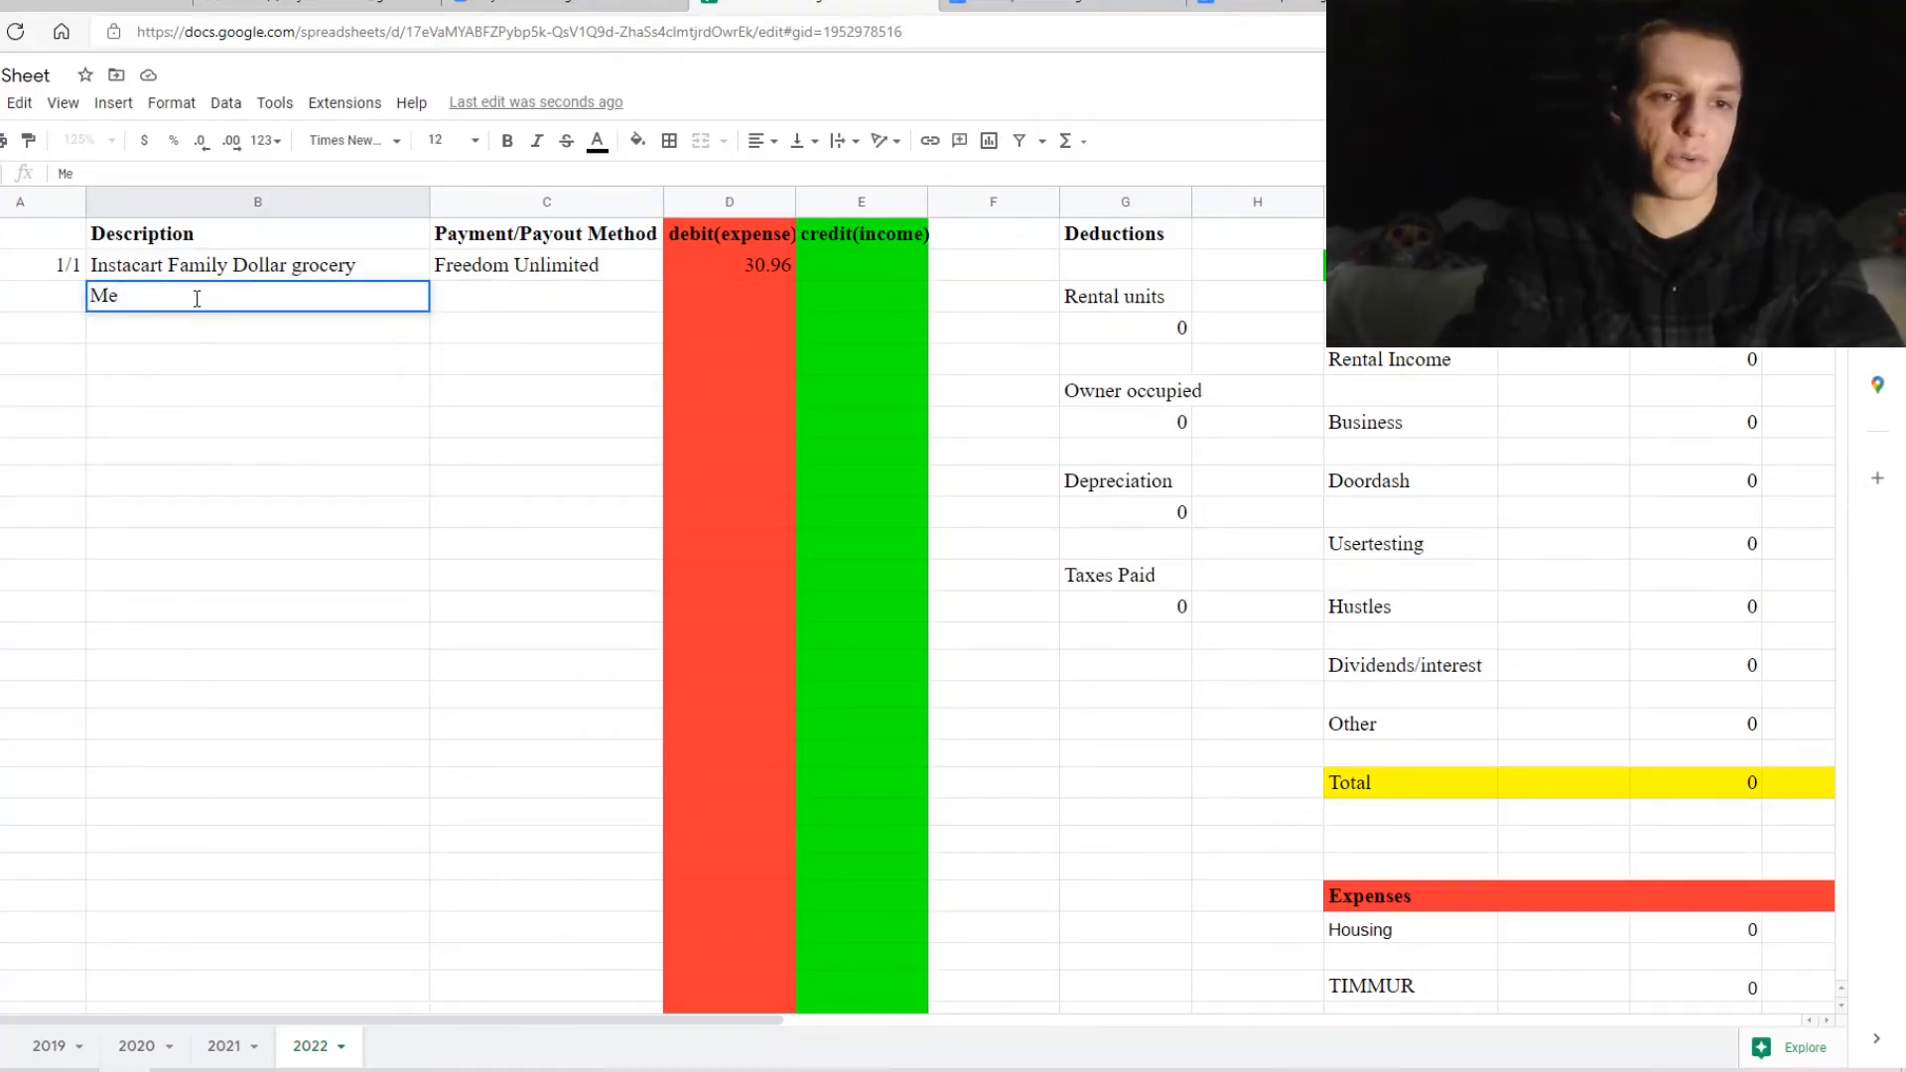
pyautogui.write('ijer grocery')
pyautogui.click(496, 308)
pyautogui.write('Sapph')
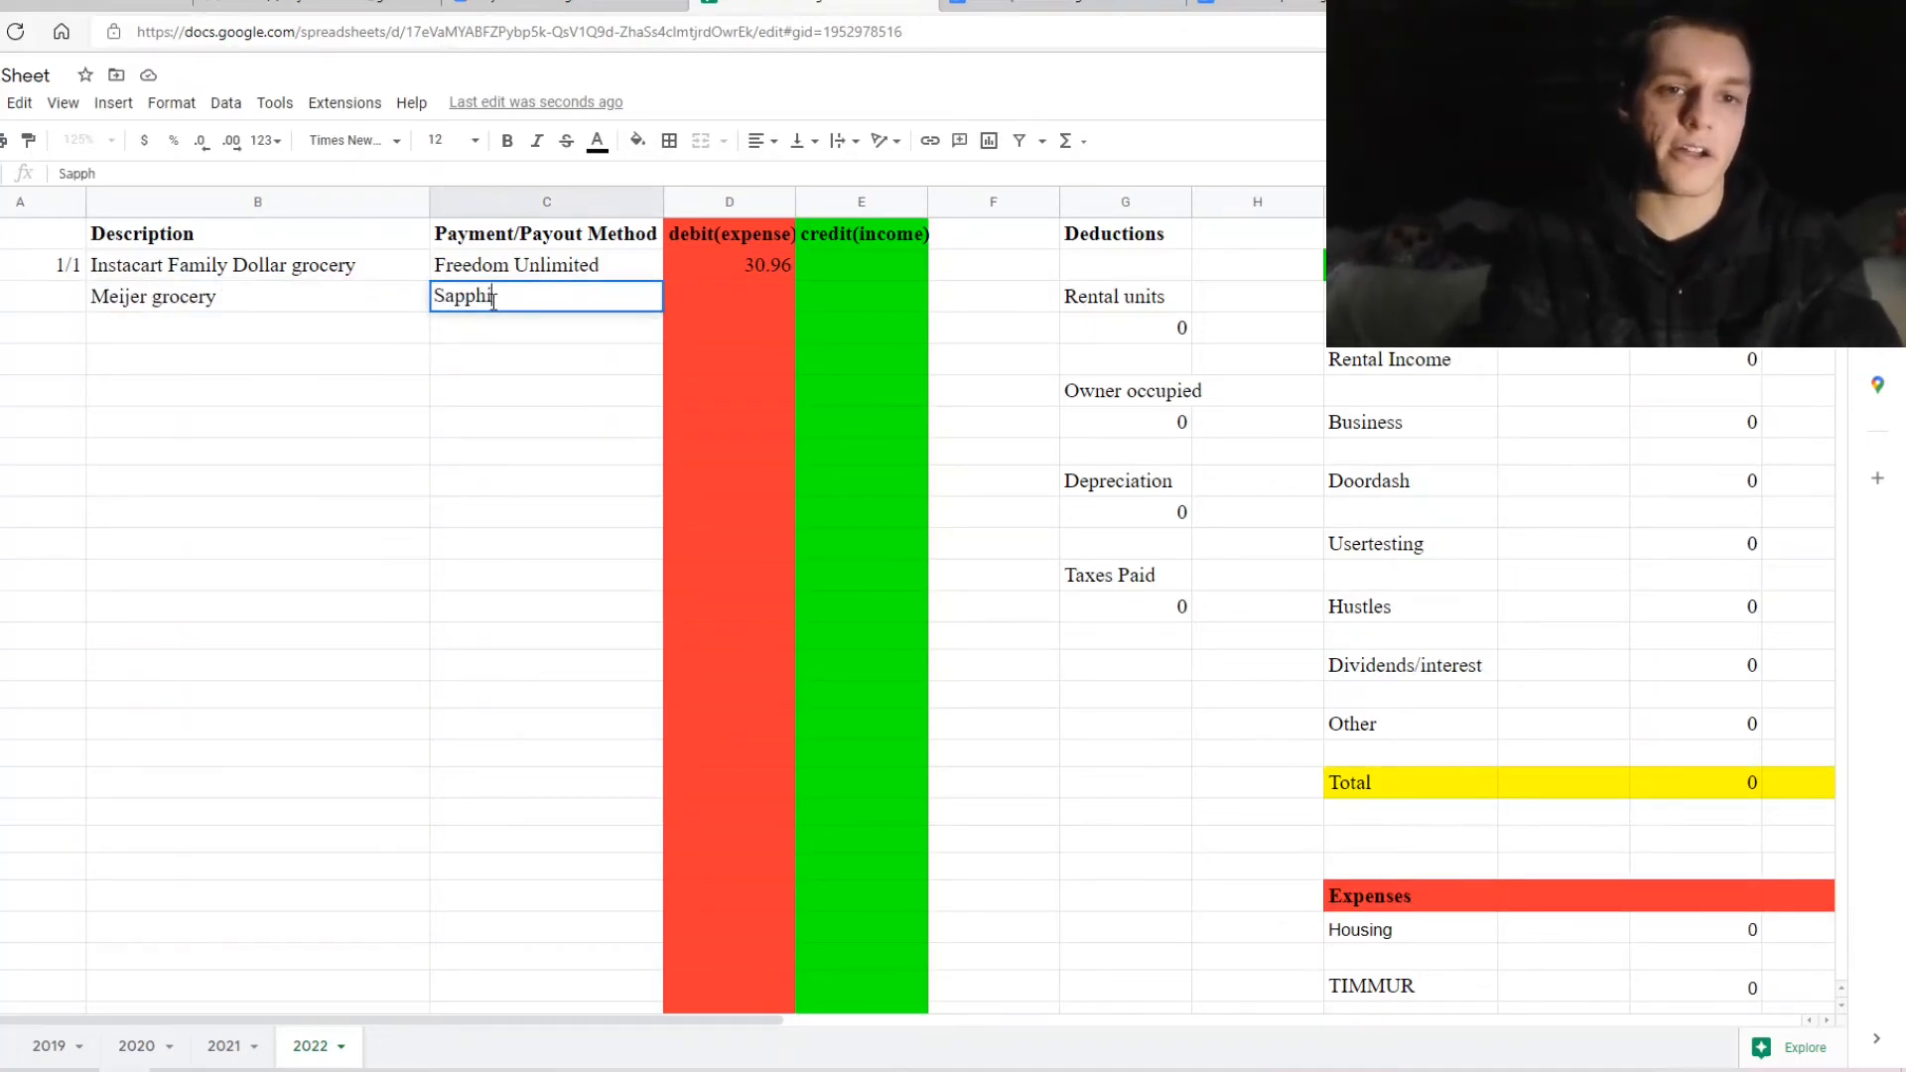
pyautogui.write('ire Preferred')
pyautogui.press('Tab')
pyautogui.write('10')
pyautogui.press('Return')
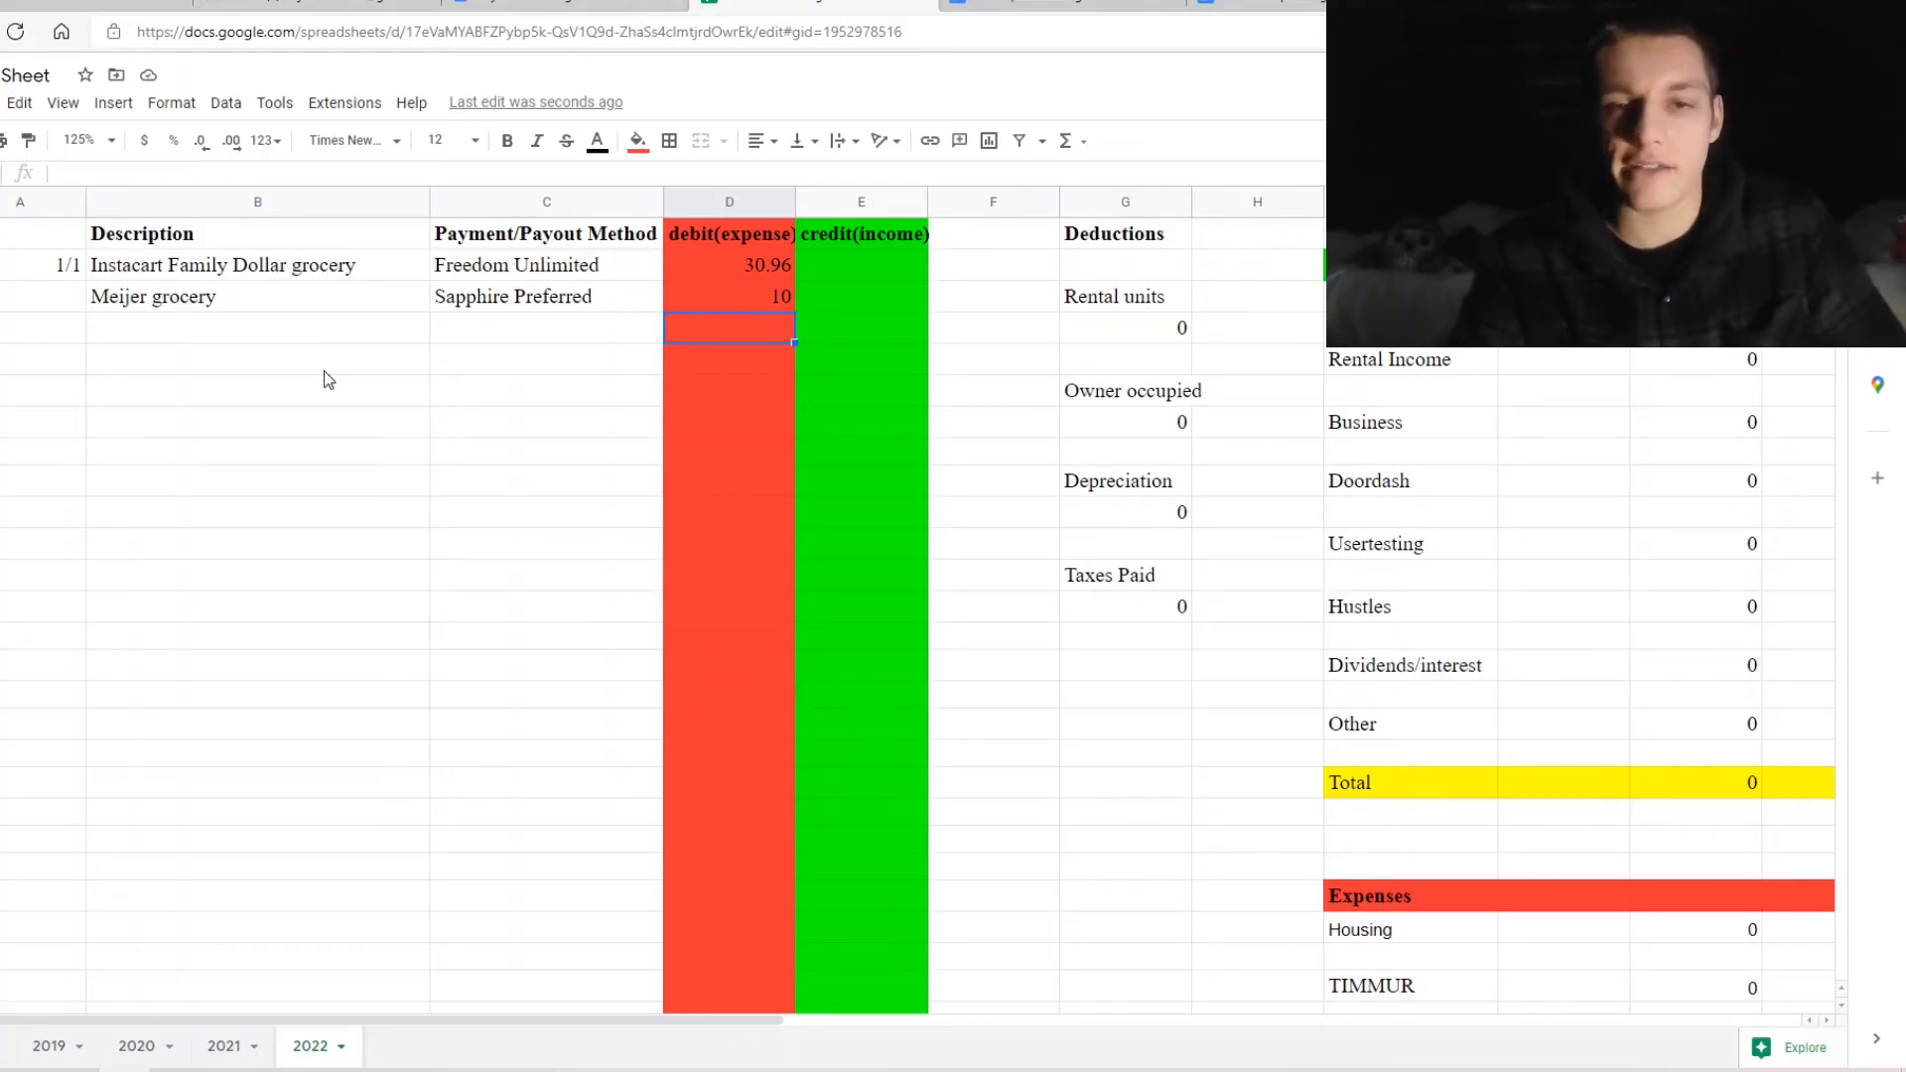
# Extend January Grocery to =sum(D2,d3) so it totals 40.96
pyautogui.hscroll(1, 663, 481)
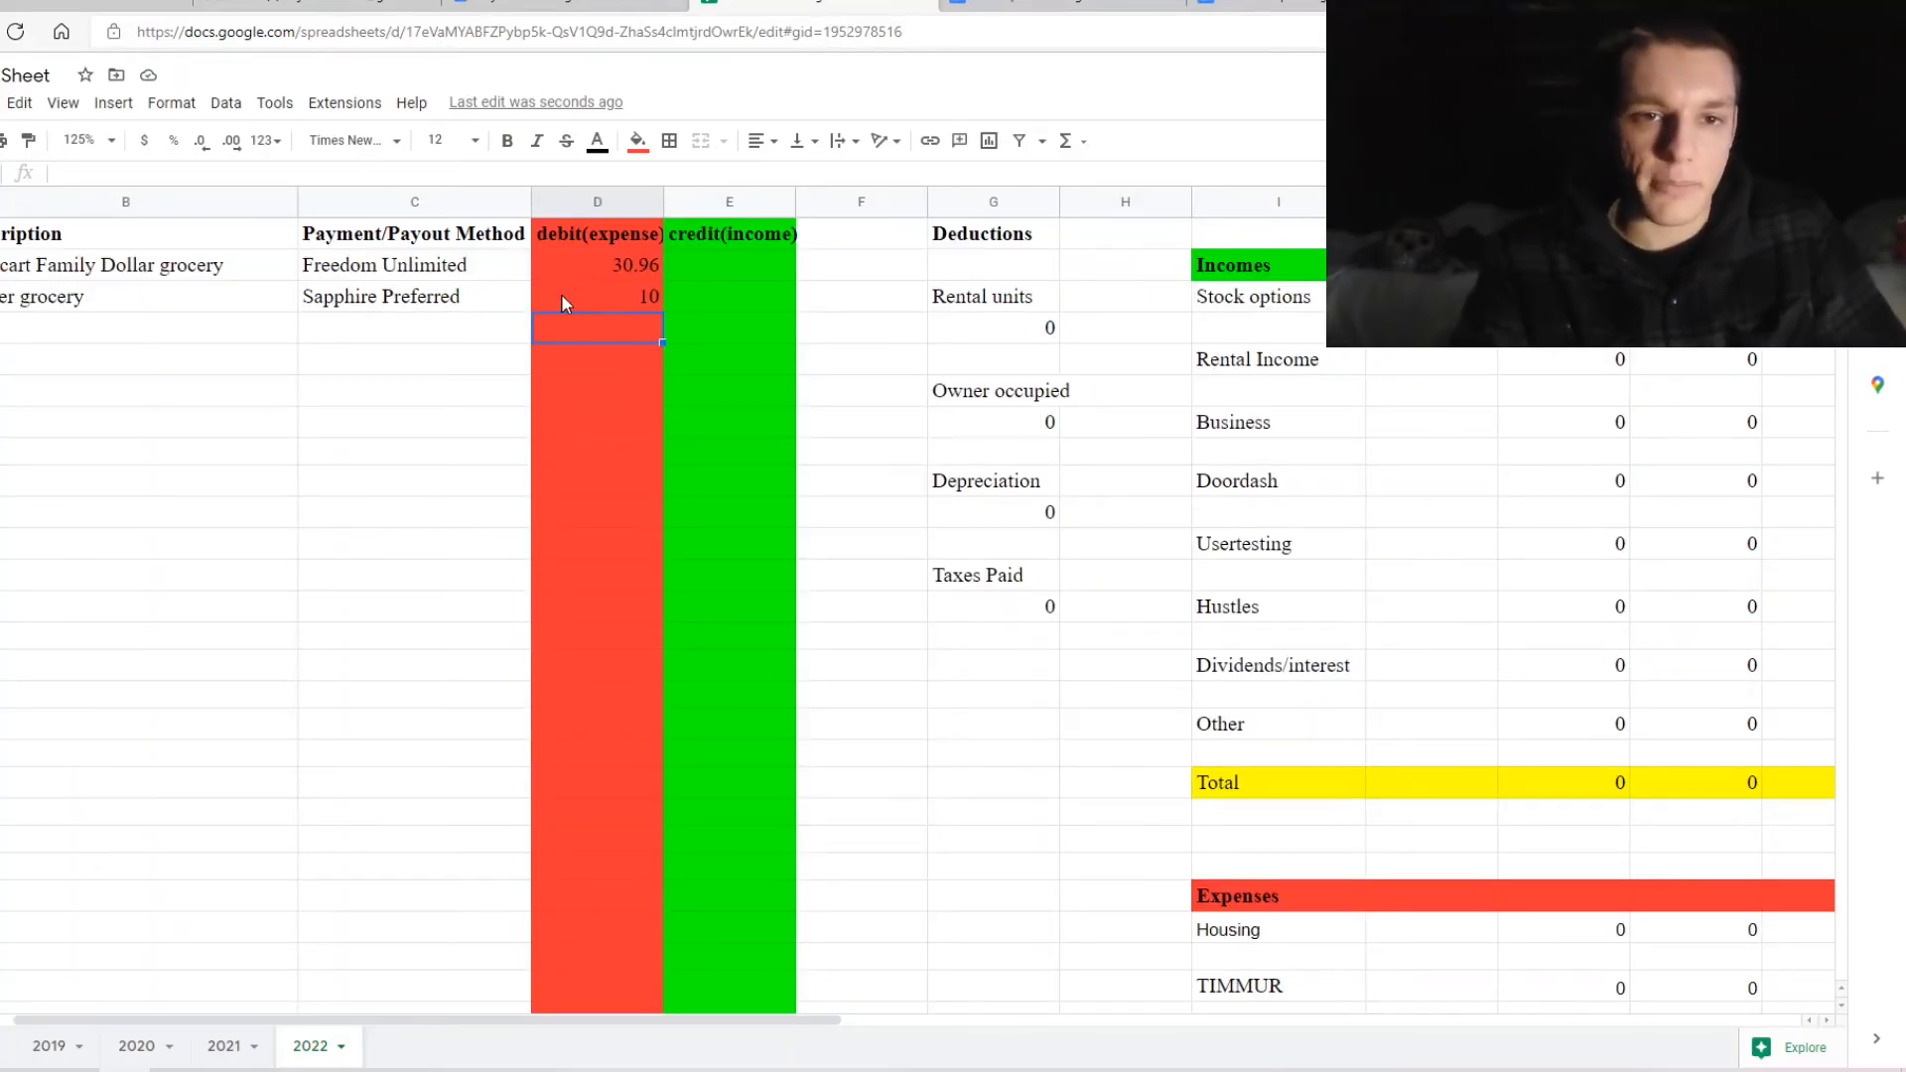
pyautogui.hscroll(10, 928, 474)
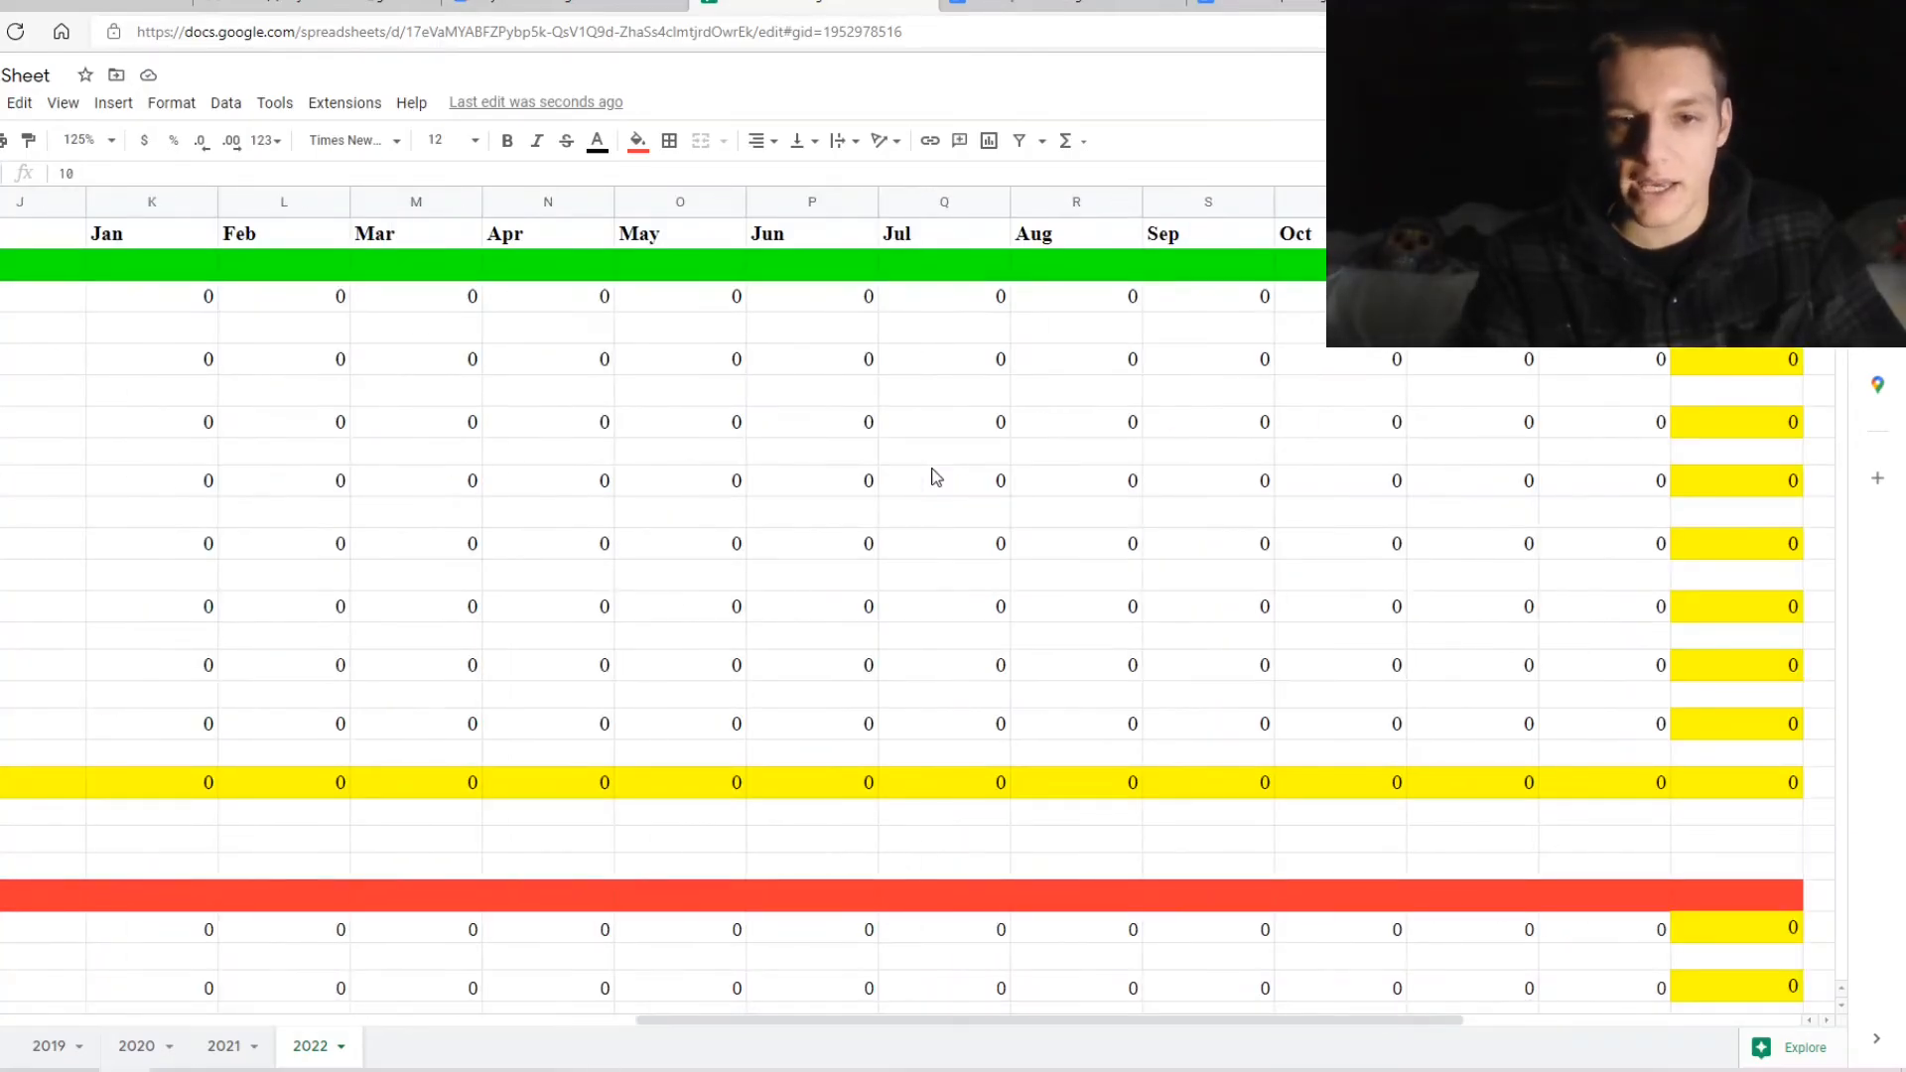
pyautogui.scroll(-3, 933, 474)
pyautogui.scroll(-3, 936, 478)
pyautogui.hscroll(-2, 936, 478)
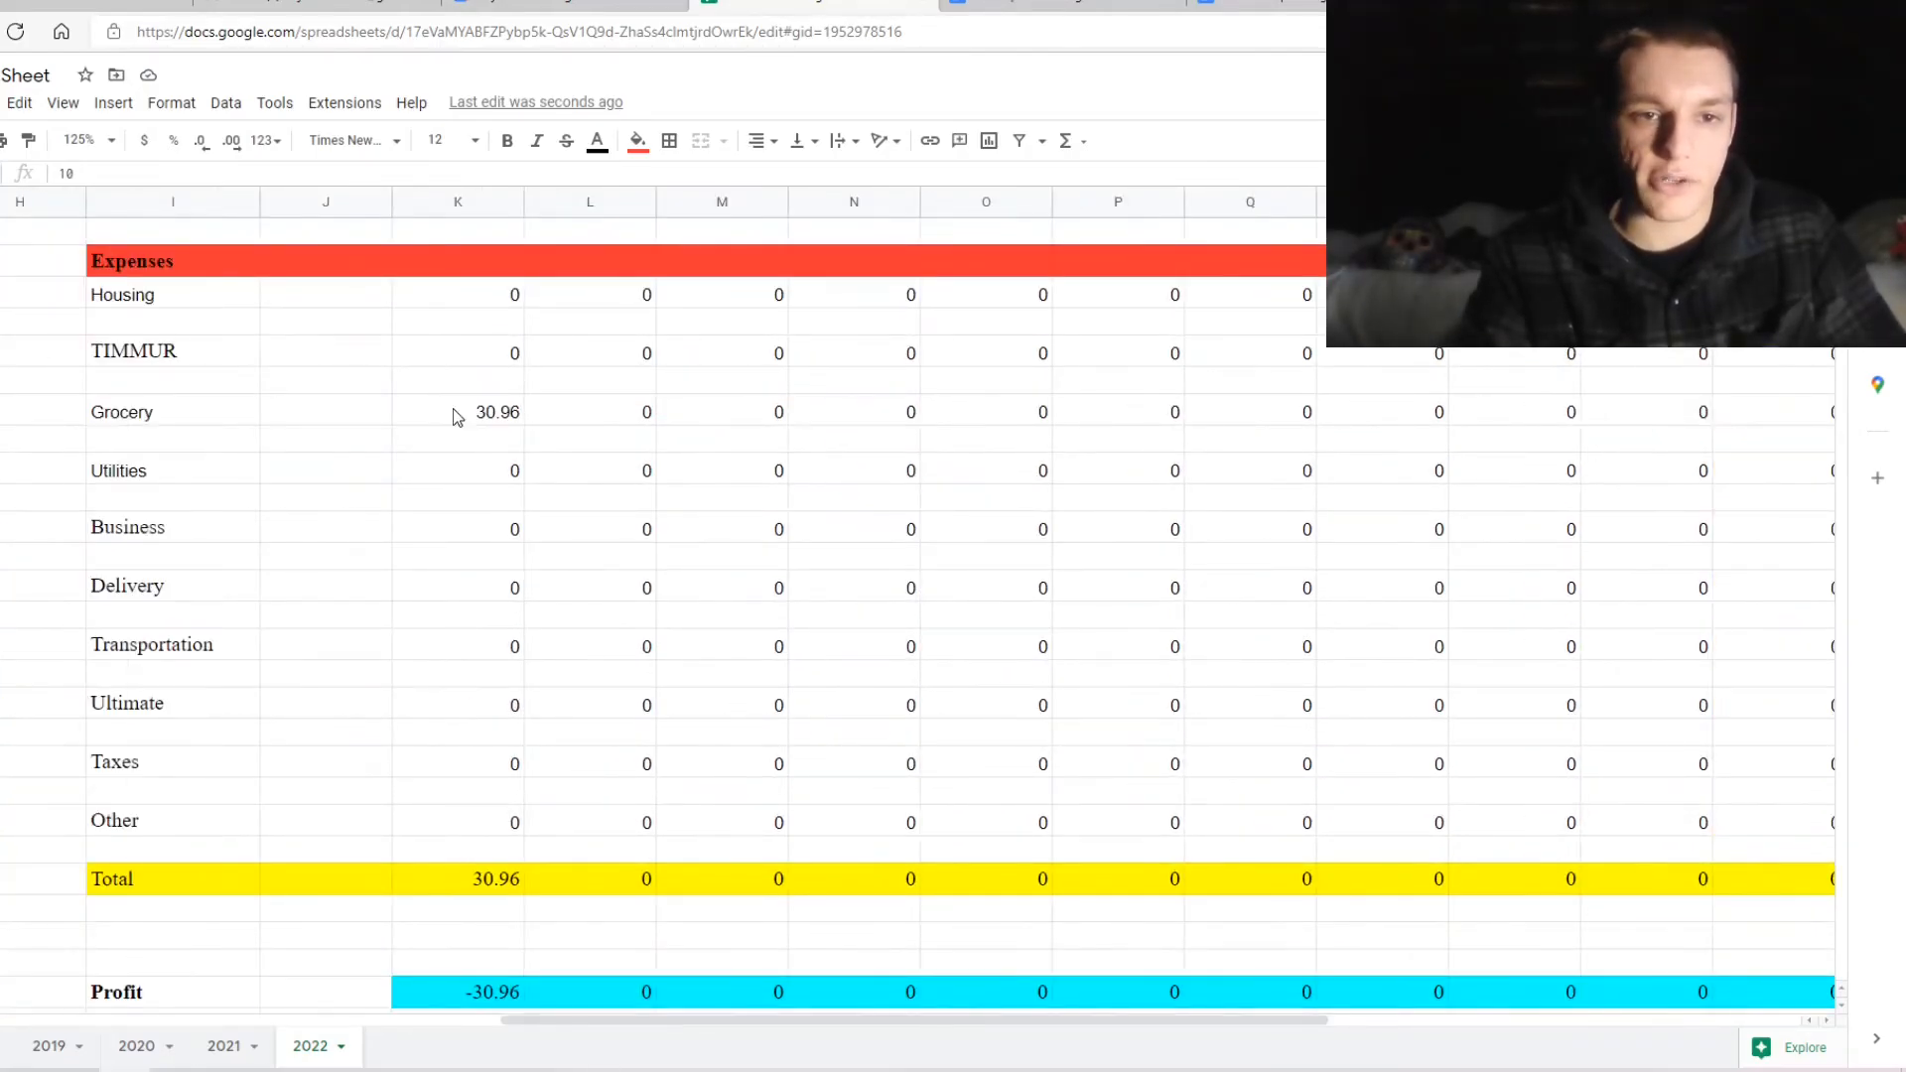
pyautogui.doubleClick(486, 415)
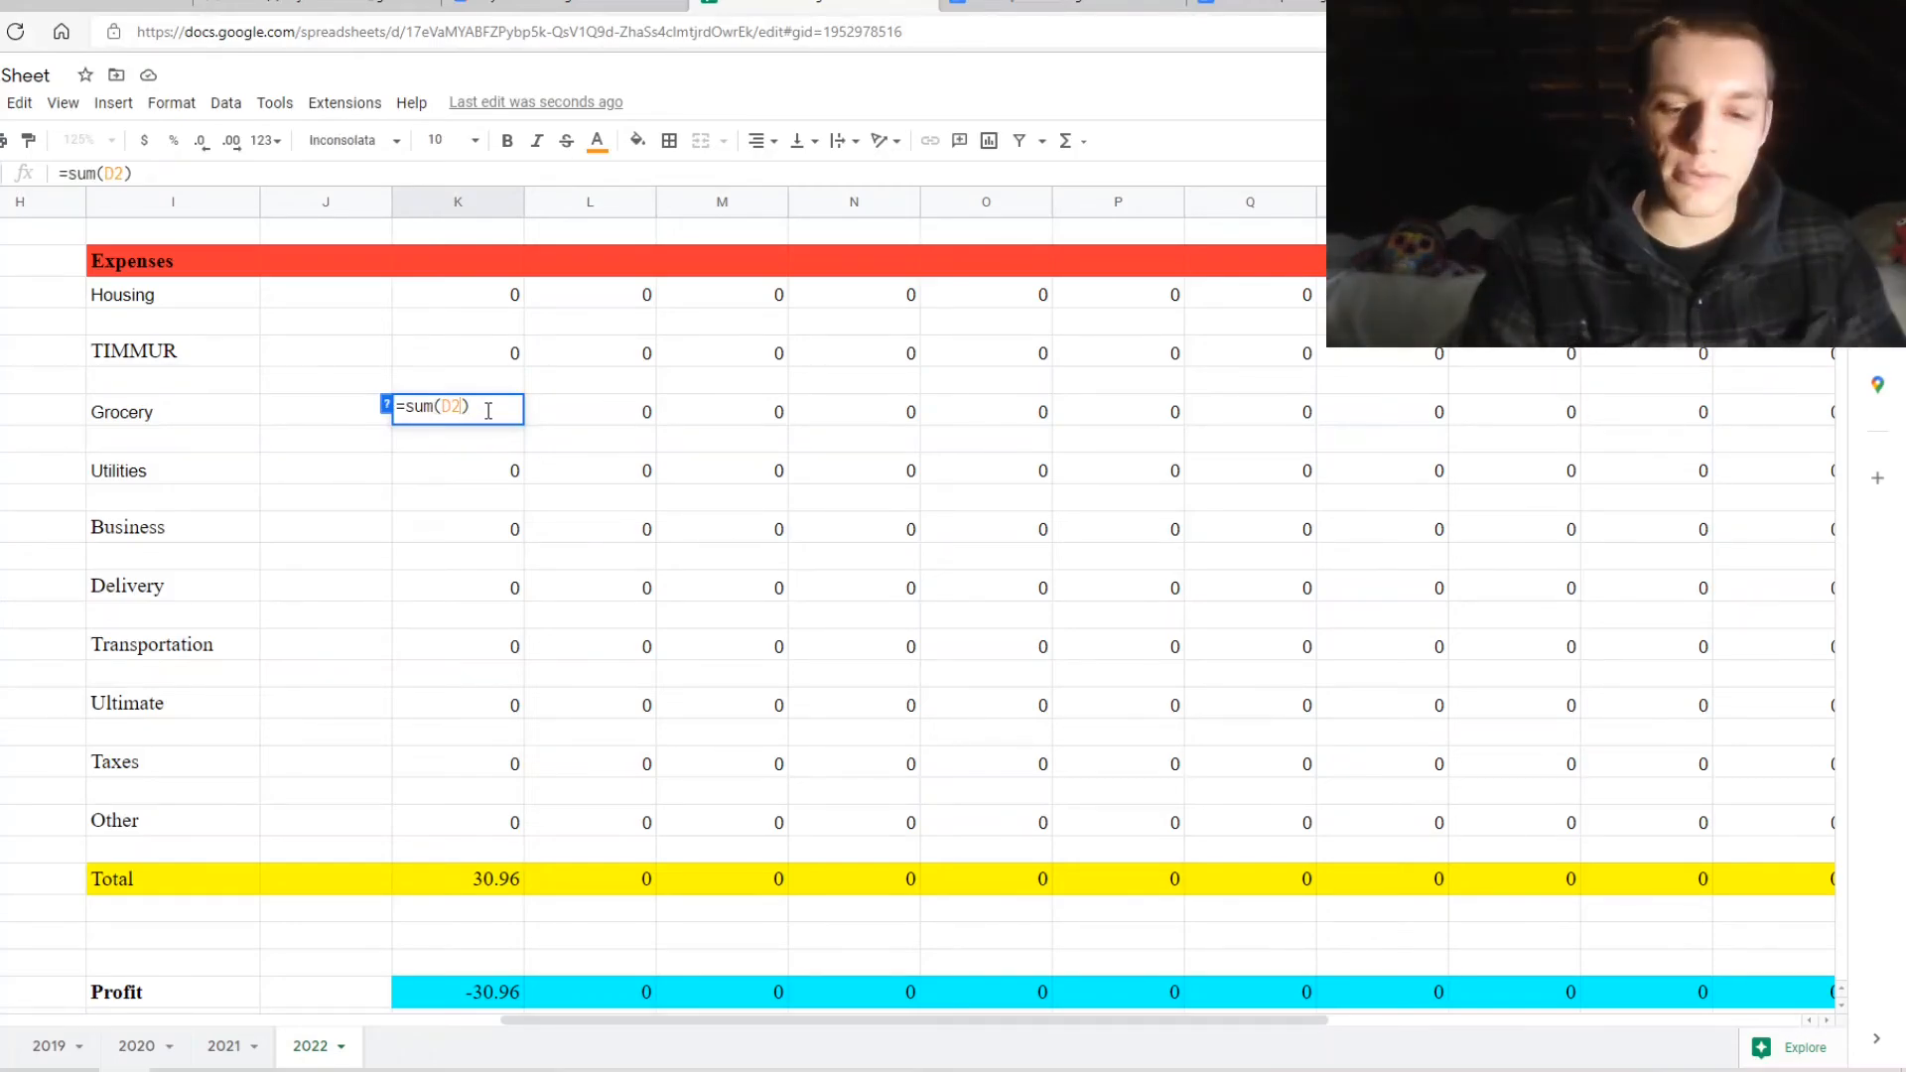
pyautogui.write(',d3')
pyautogui.press('Return')
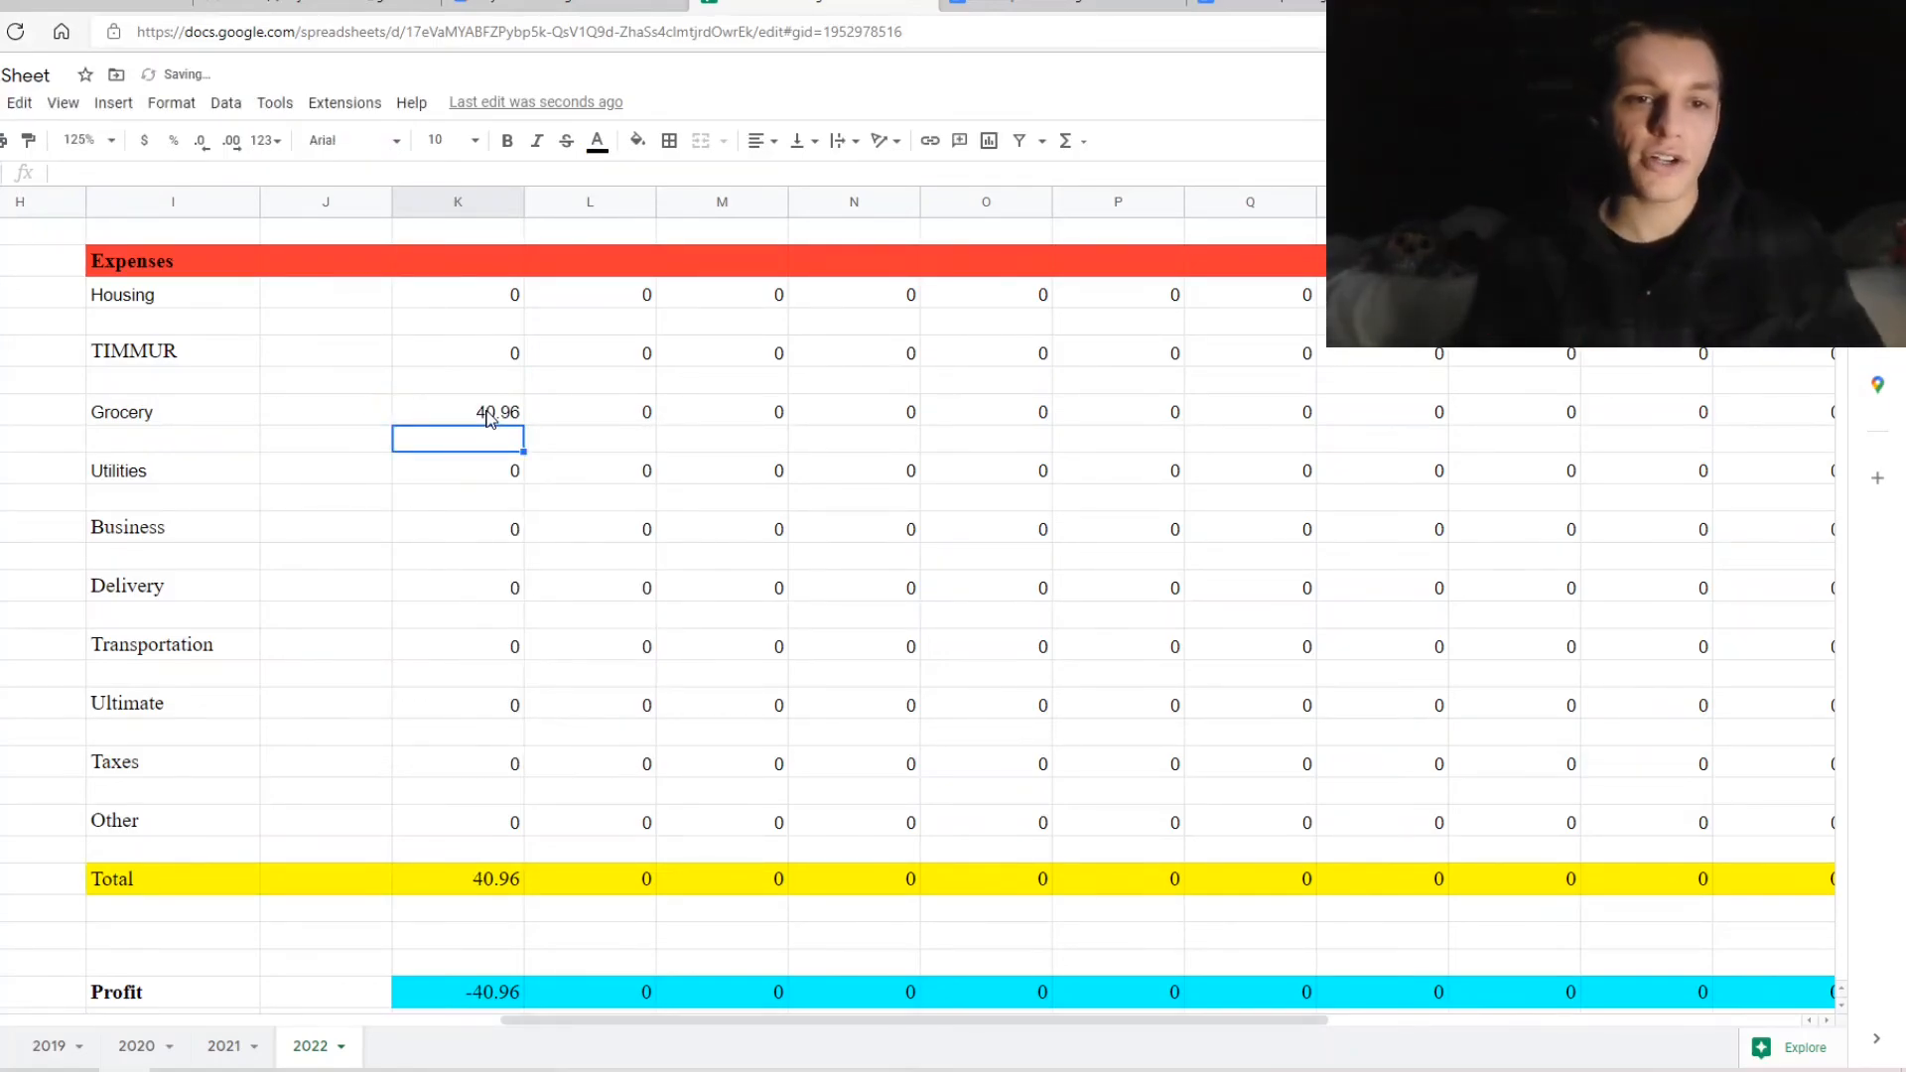
pyautogui.scroll(-2, 555, 623)
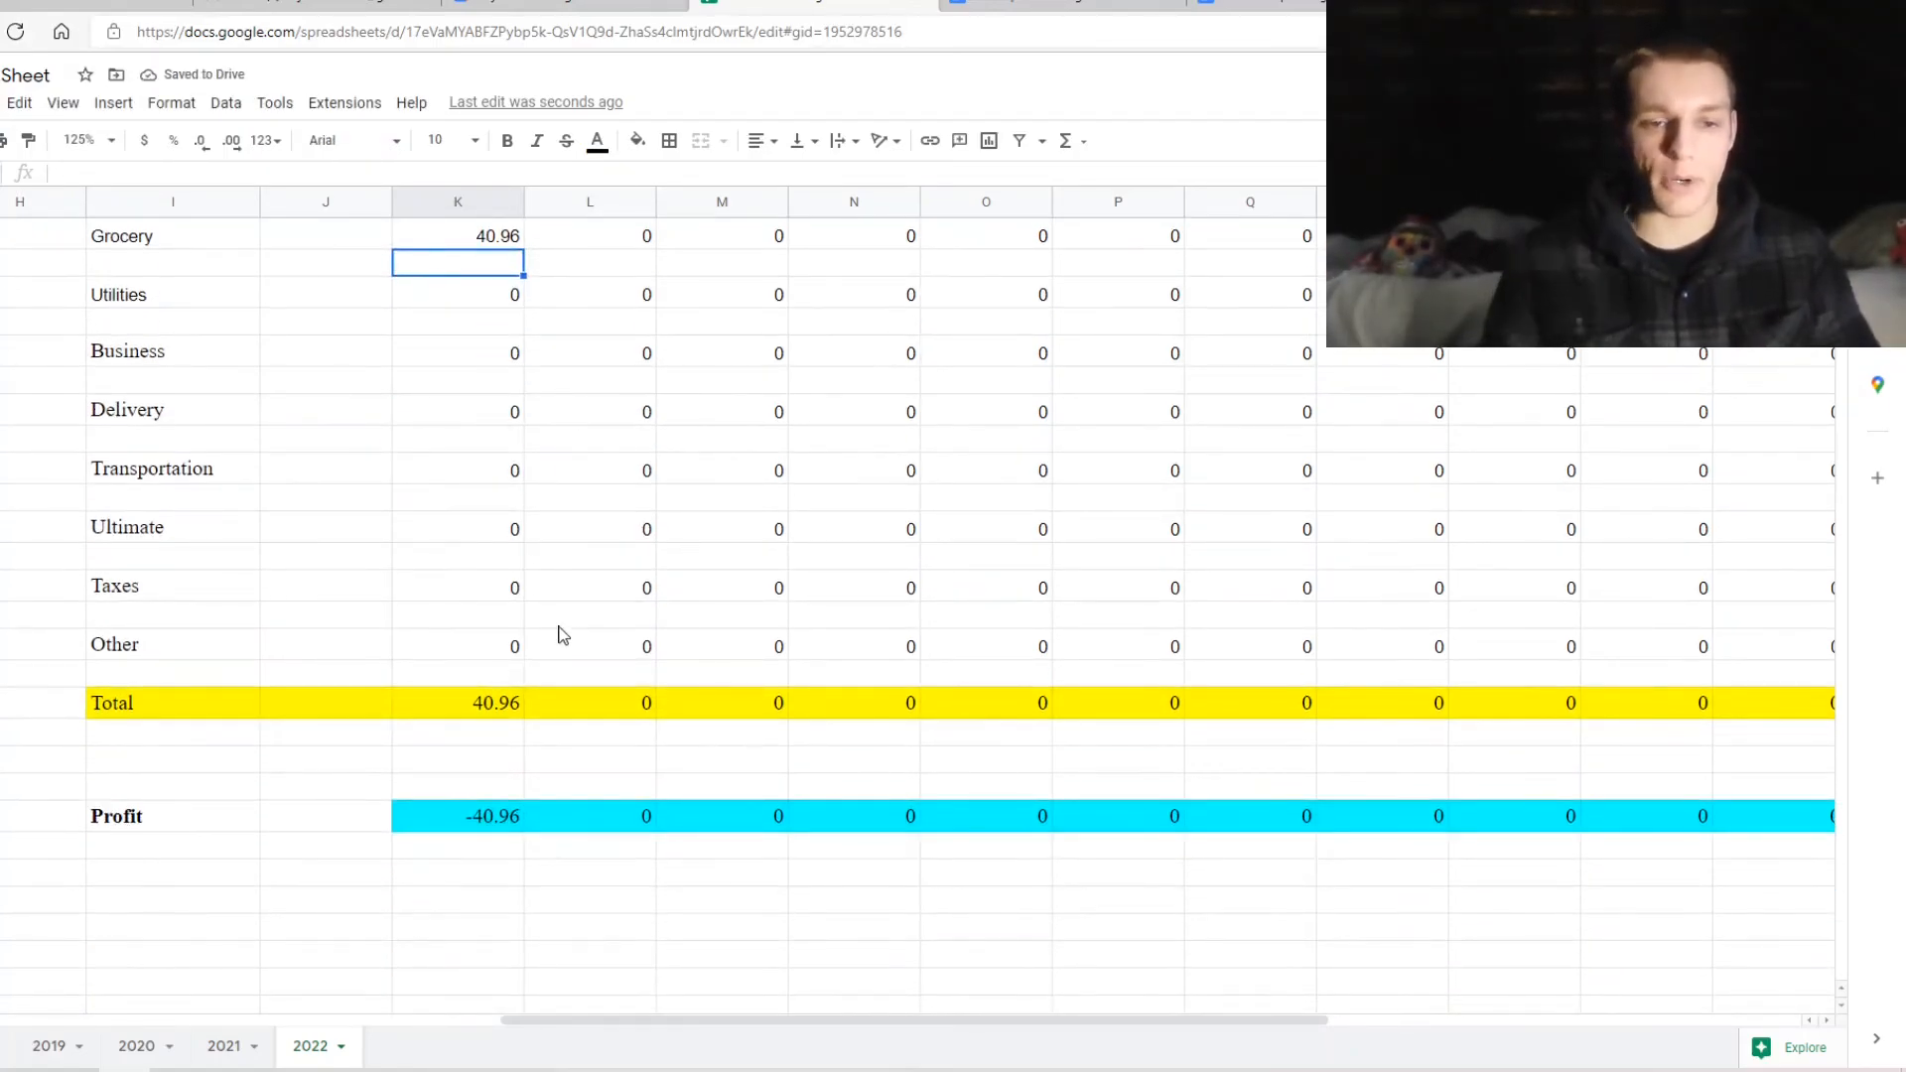